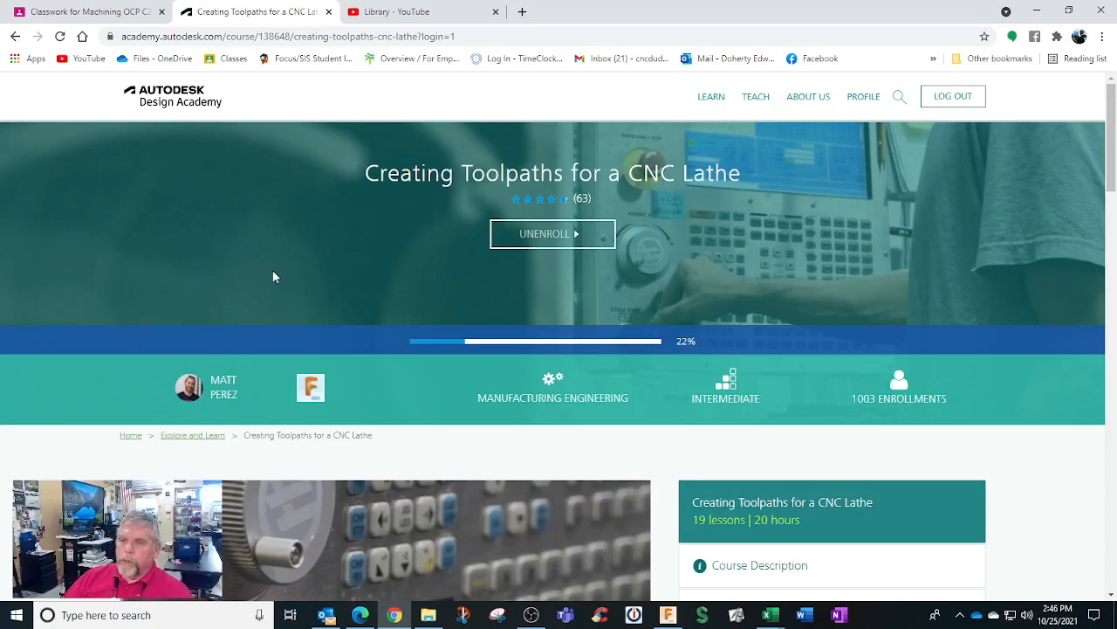
Step: Look through the lesson list and description on the Creating Toolpaths for a CNC Lathe course page
{"action": "scroll", "coordinate": [272, 277], "scroll_direction": "down", "scroll_amount": 2}
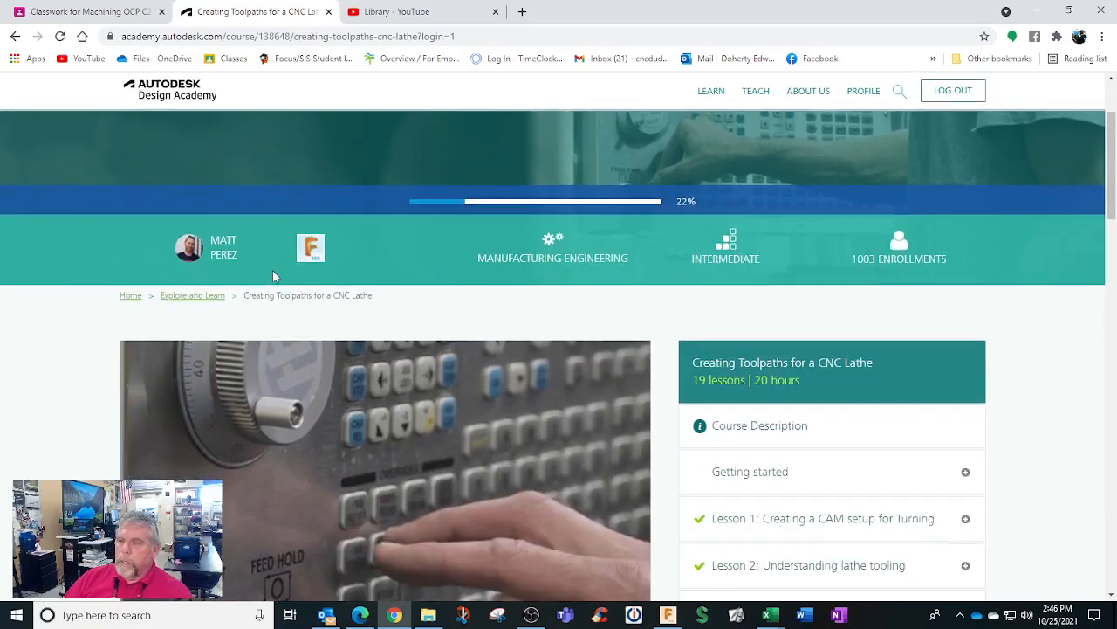
{"action": "scroll", "coordinate": [272, 276], "scroll_direction": "up", "scroll_amount": 2}
{"action": "scroll", "coordinate": [272, 277], "scroll_direction": "down", "scroll_amount": 3}
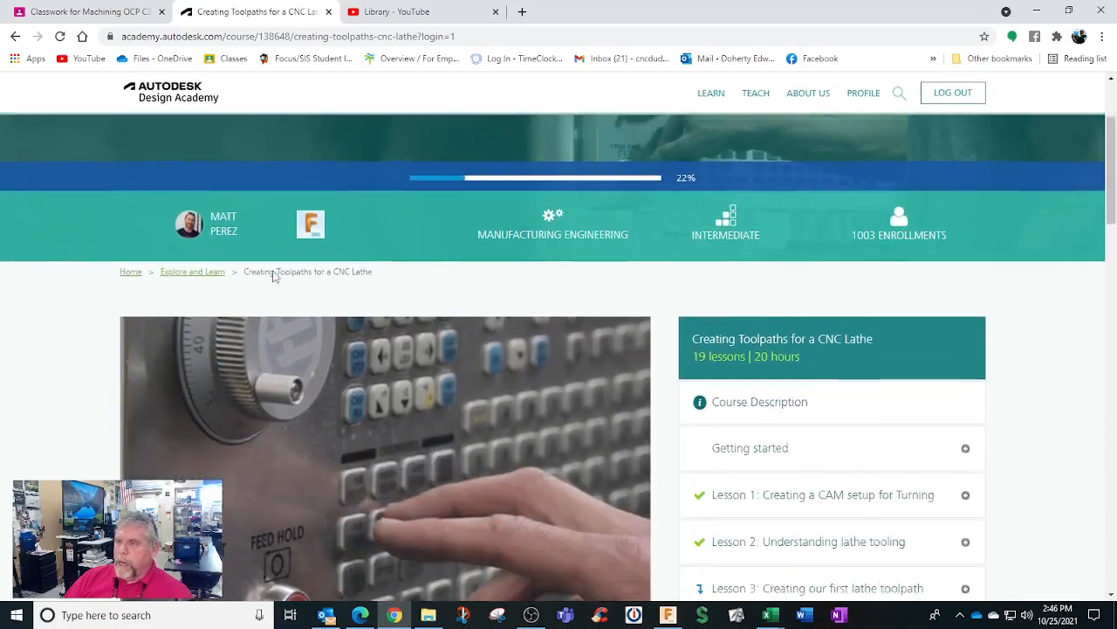
{"action": "scroll", "coordinate": [272, 277], "scroll_direction": "down", "scroll_amount": 1}
{"action": "scroll", "coordinate": [273, 277], "scroll_direction": "up", "scroll_amount": 4}
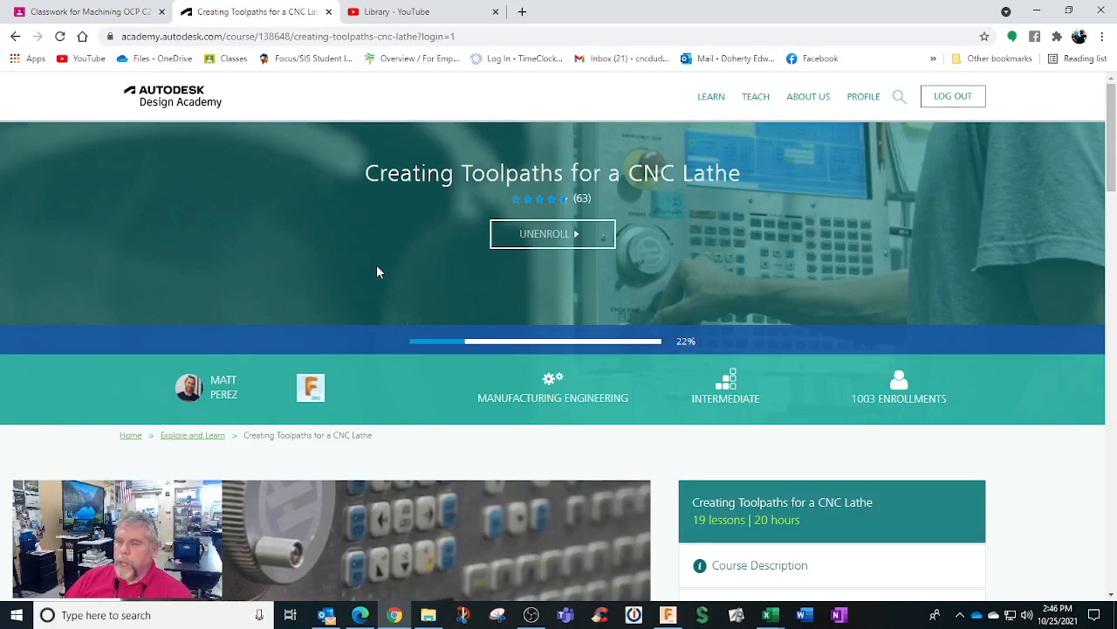
{"action": "scroll", "coordinate": [377, 271], "scroll_direction": "down", "scroll_amount": 5}
{"action": "scroll", "coordinate": [377, 272], "scroll_direction": "down", "scroll_amount": 2}
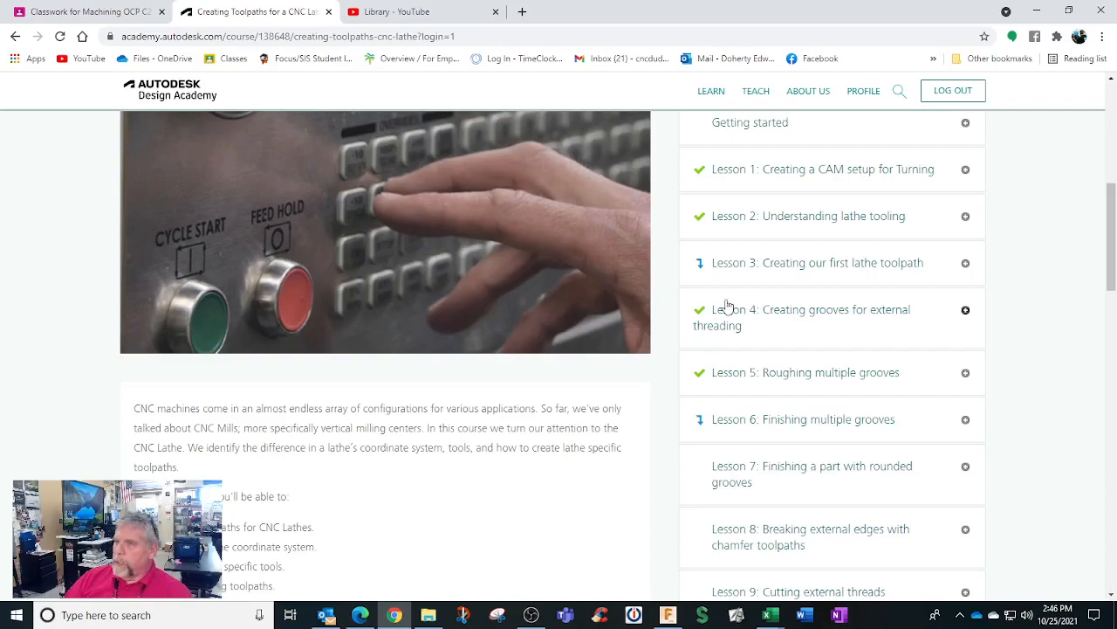
{"action": "scroll", "coordinate": [723, 307], "scroll_direction": "down", "scroll_amount": 2}
{"action": "scroll", "coordinate": [727, 306], "scroll_direction": "up", "scroll_amount": 3}
{"action": "scroll", "coordinate": [727, 306], "scroll_direction": "up", "scroll_amount": 4}
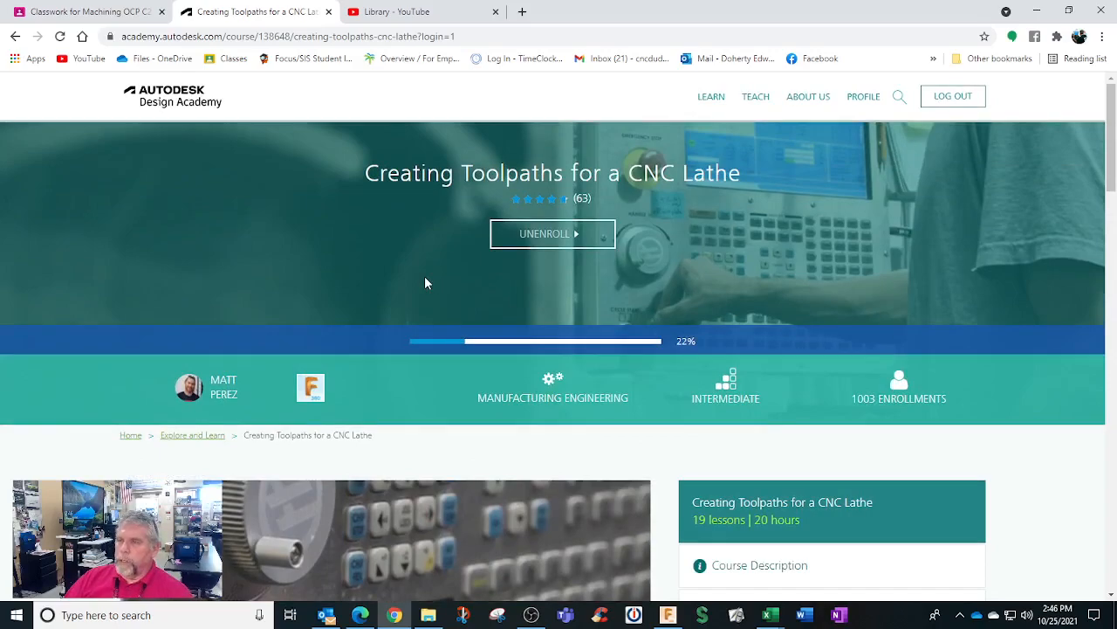
Step: Switch to Fusion 360 and open the STC Autodesk U School Assets project from the team's project list
{"action": "left_click", "coordinate": [667, 614]}
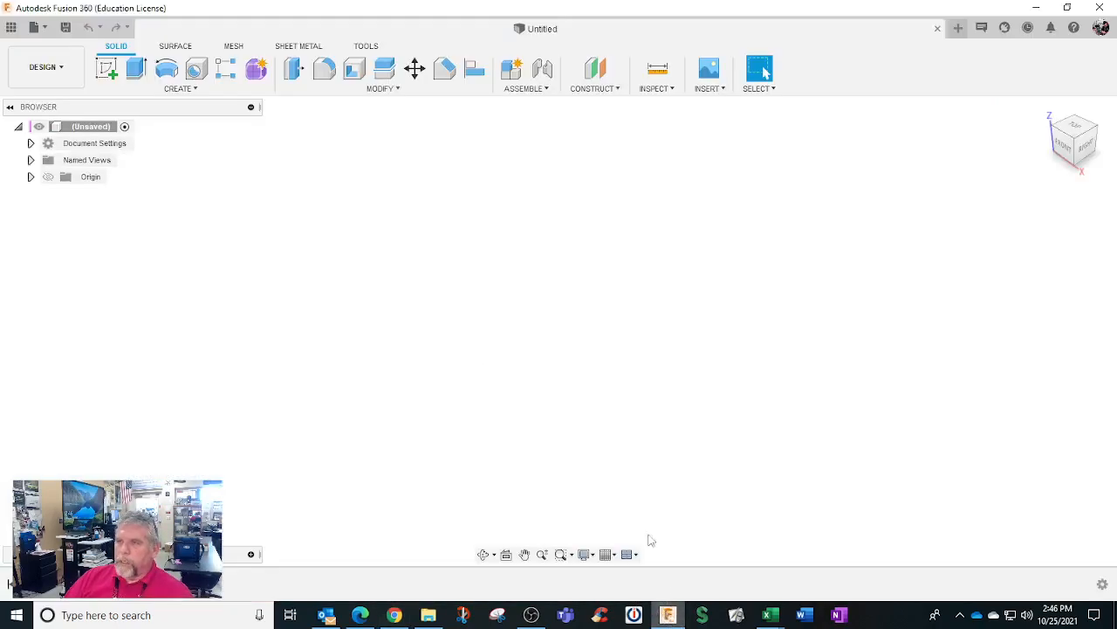
{"action": "left_click", "coordinate": [10, 27]}
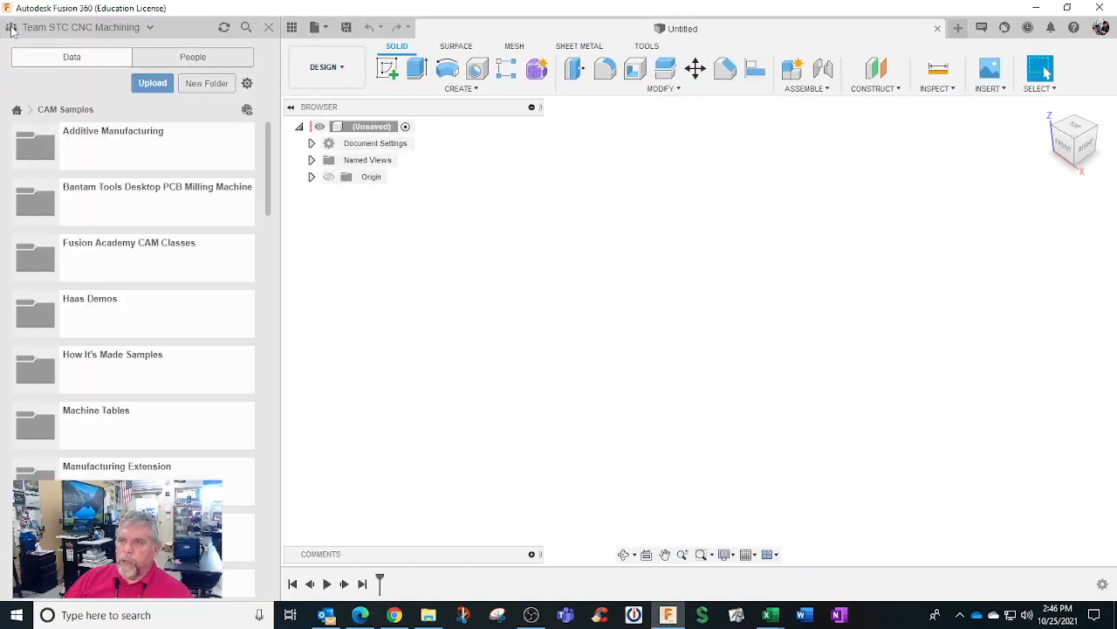
{"action": "left_click", "coordinate": [15, 116]}
{"action": "scroll", "coordinate": [51, 173], "scroll_direction": "up", "scroll_amount": 10}
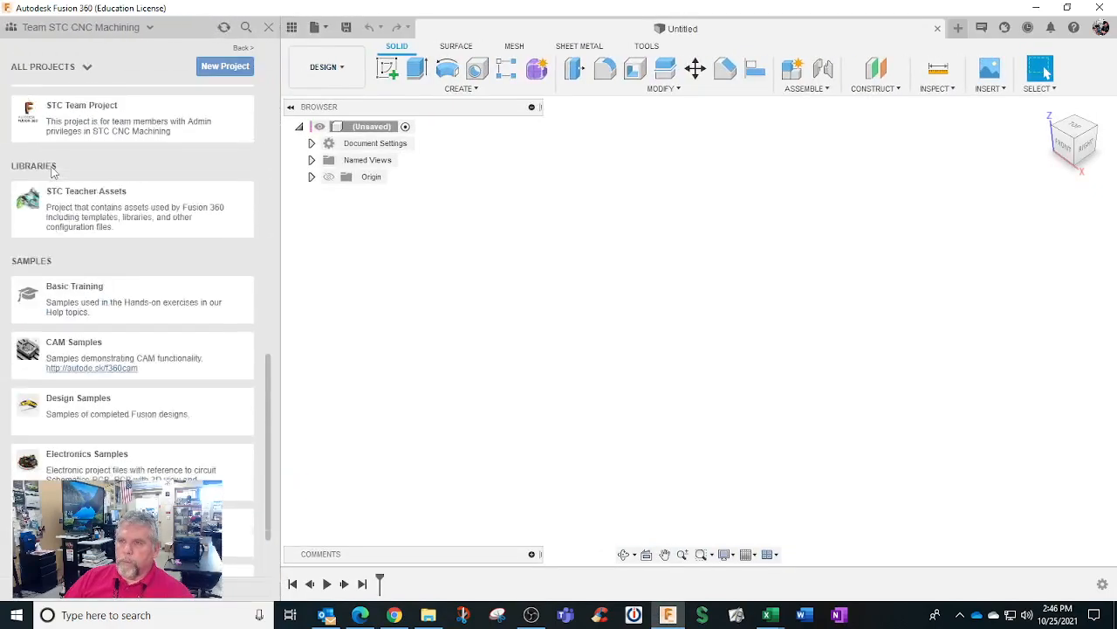
{"action": "scroll", "coordinate": [50, 172], "scroll_direction": "up", "scroll_amount": 1}
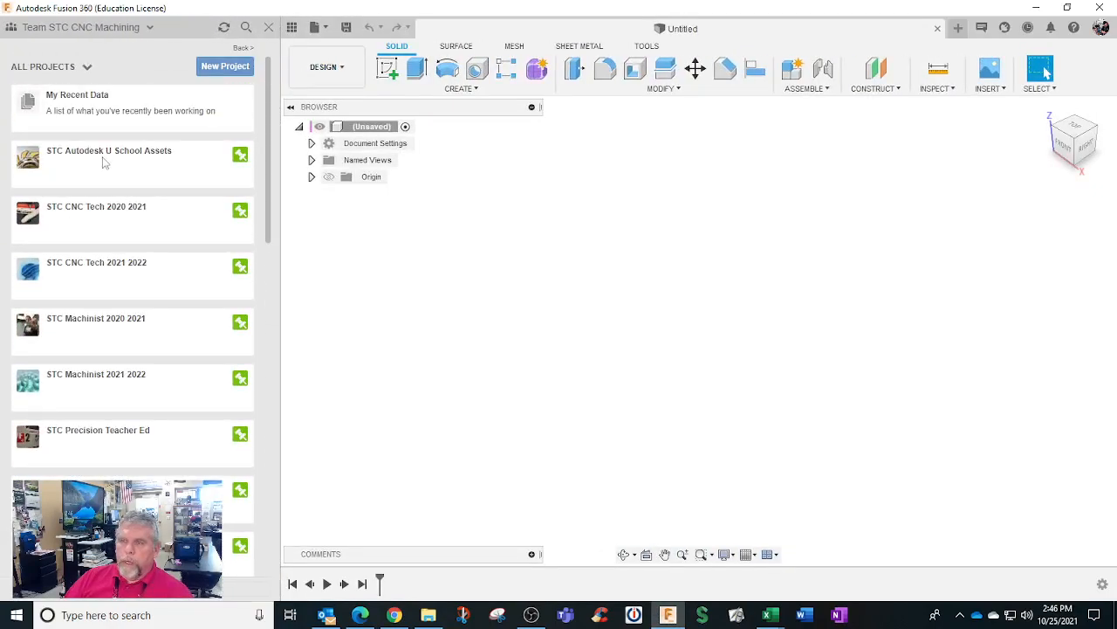
{"action": "left_click", "coordinate": [103, 162]}
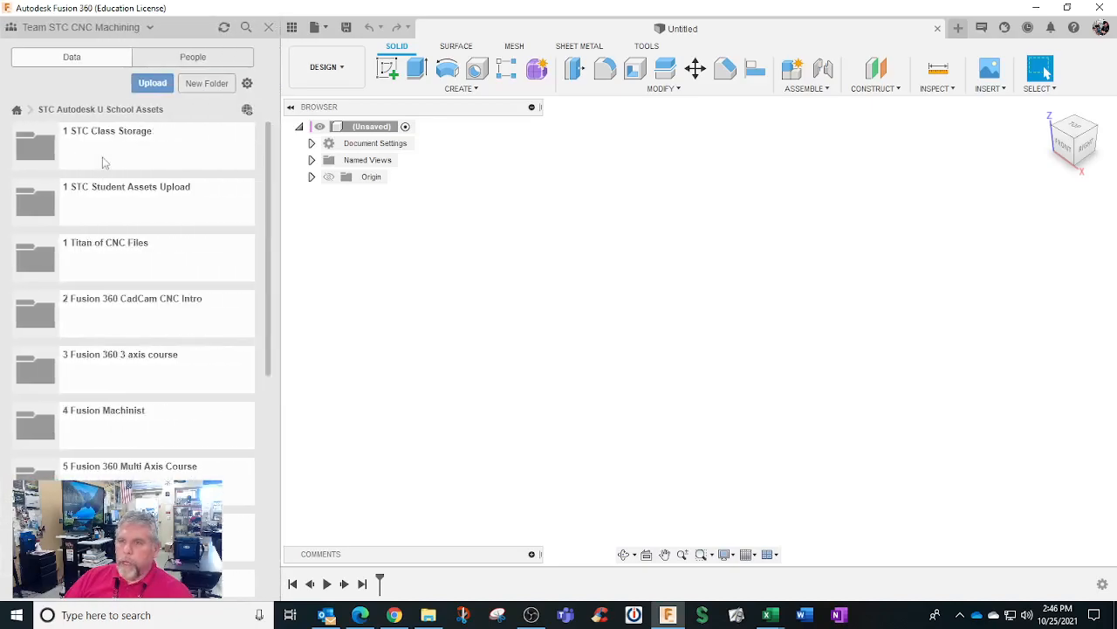
Step: Open the data sets folder inside the 6 Fusion 360 Lathe Course folder
{"action": "scroll", "coordinate": [109, 200], "scroll_direction": "down", "scroll_amount": 3}
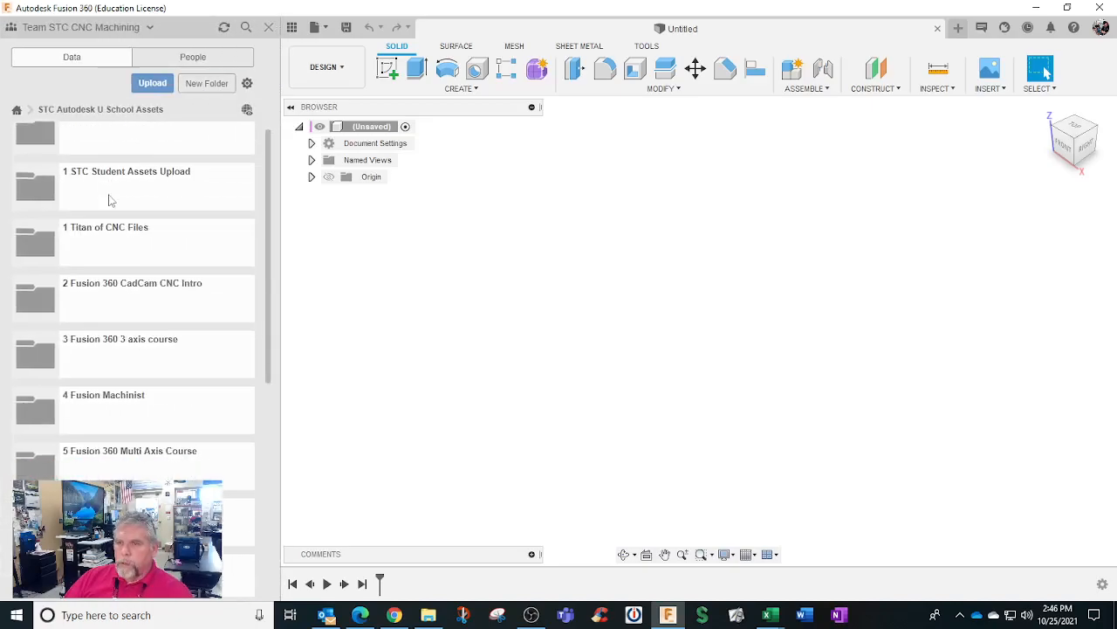
{"action": "left_click", "coordinate": [135, 392]}
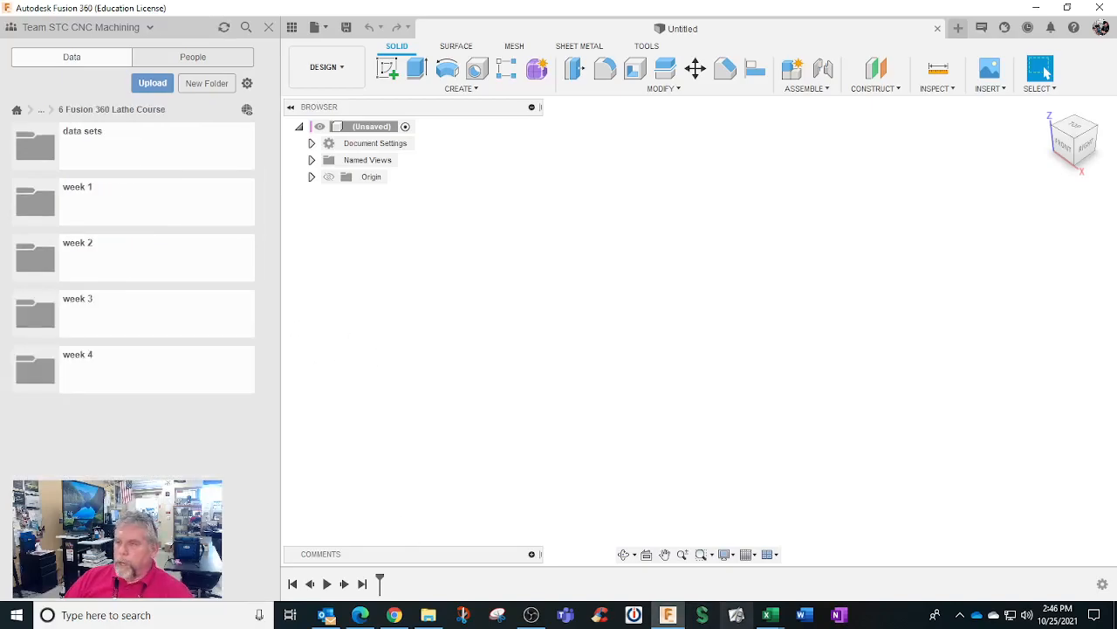
{"action": "mouse_move", "coordinate": [364, 619]}
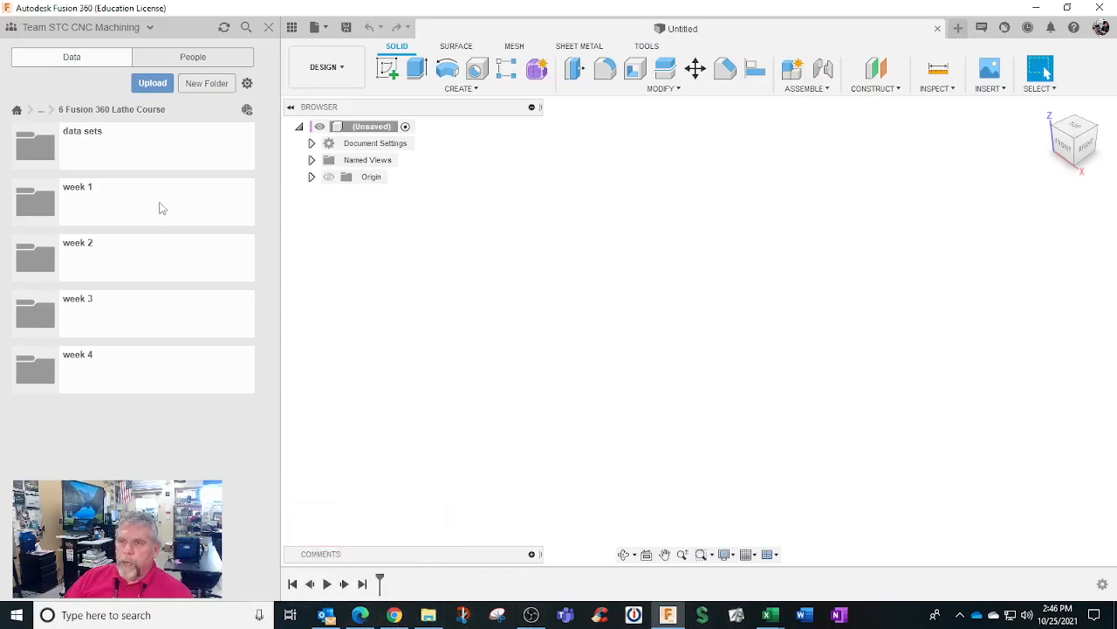
{"action": "double_click", "coordinate": [125, 153]}
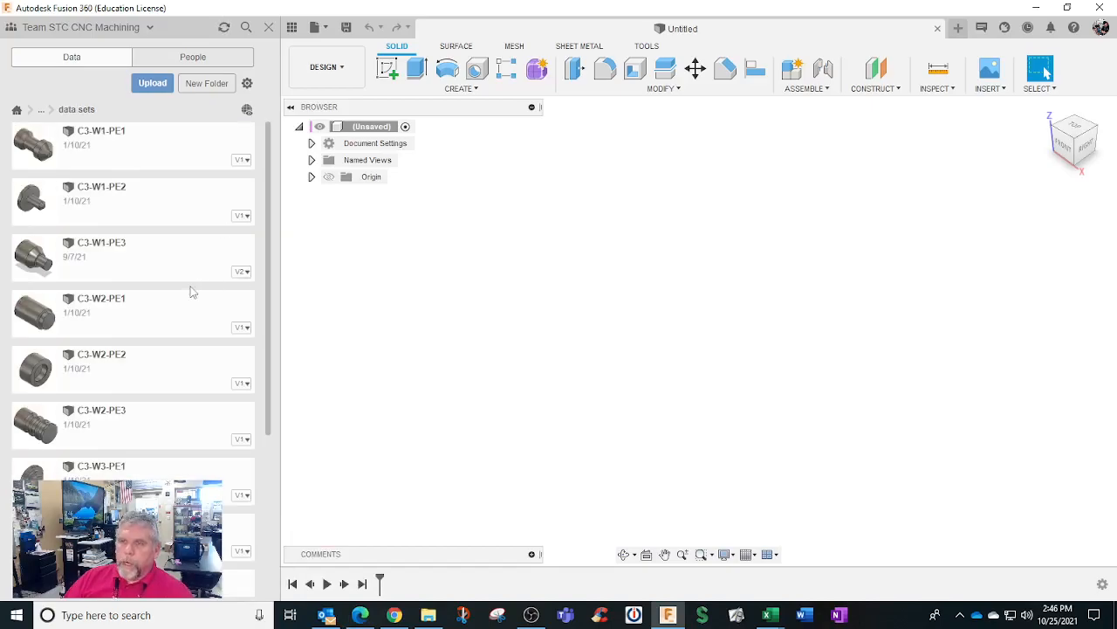
Step: Open the STC CNC Lathe 1 design from the end of the data sets folder
{"action": "scroll", "coordinate": [195, 288], "scroll_direction": "down", "scroll_amount": 4}
{"action": "scroll", "coordinate": [185, 318], "scroll_direction": "down", "scroll_amount": 1}
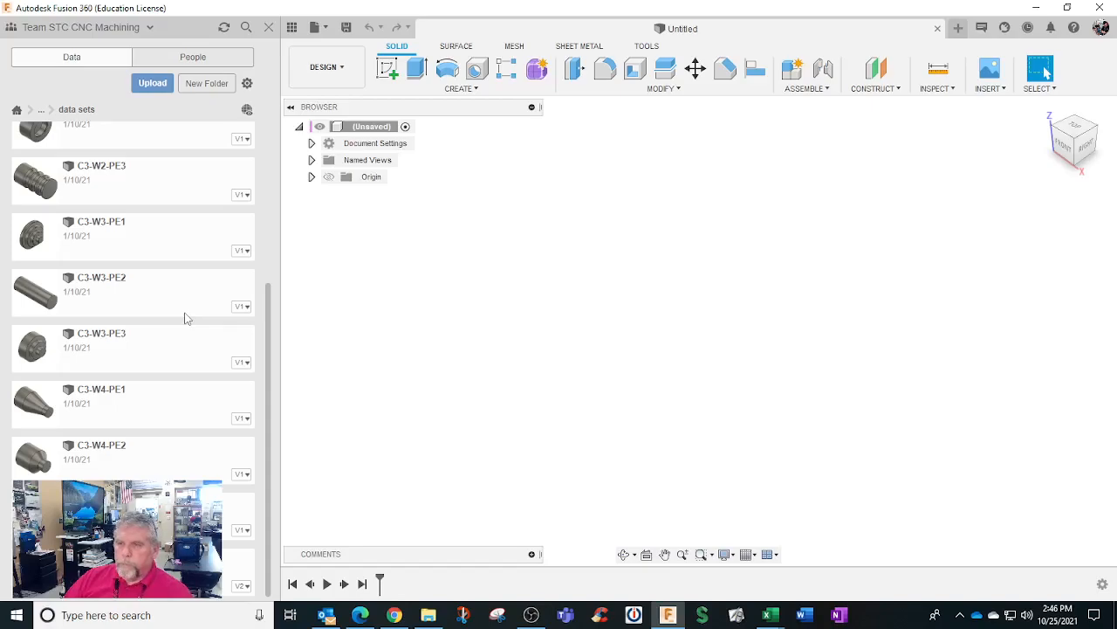
{"action": "double_click", "coordinate": [237, 568]}
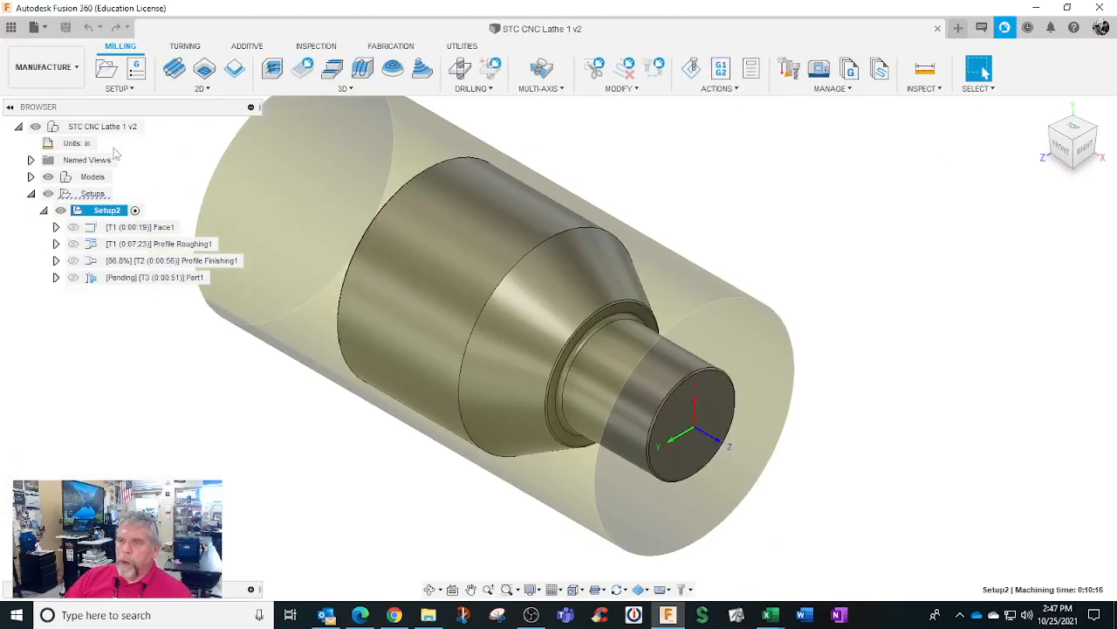
Step: Browse the school assets project to the STC Camtools folder under 1 STC Student Assets Upload
{"action": "left_click", "coordinate": [10, 27]}
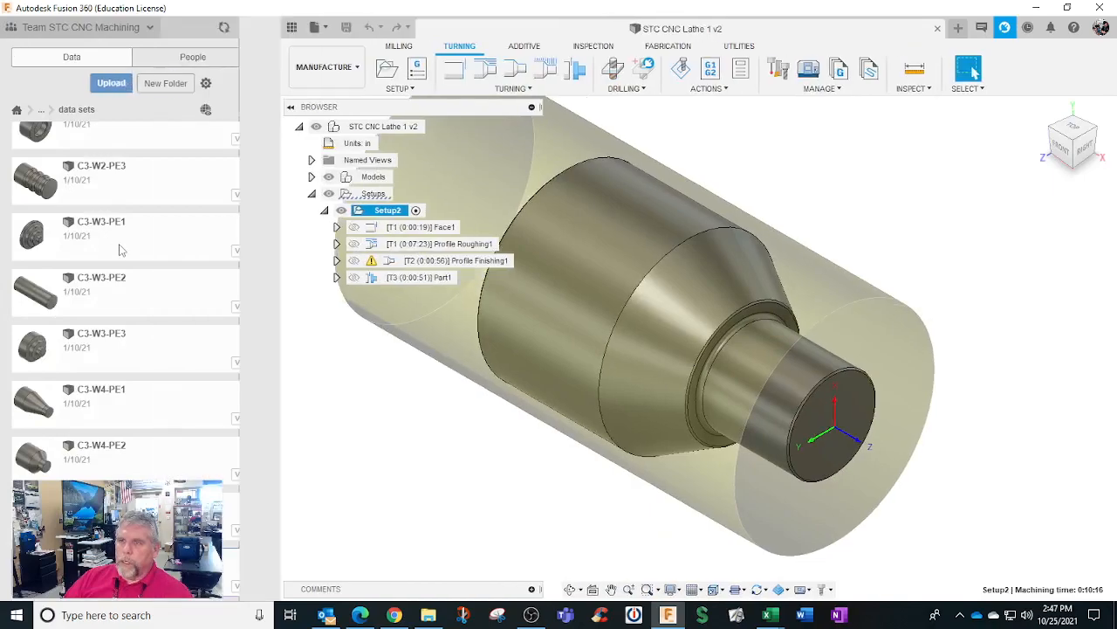
{"action": "left_click_drag", "start_coordinate": [266, 313], "coordinate": [266, 150]}
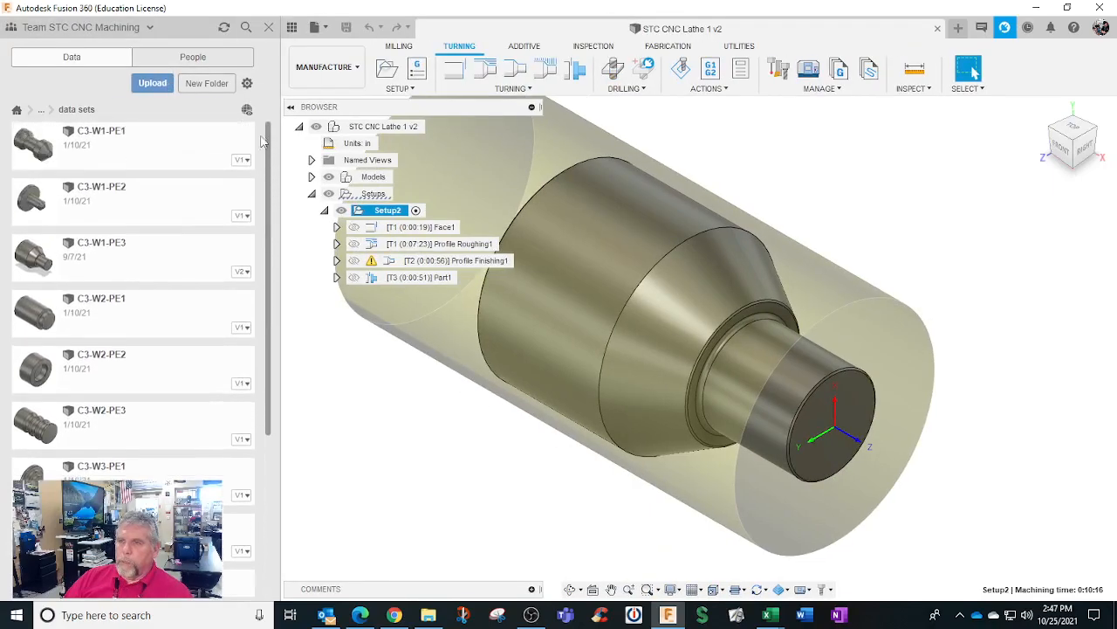
{"action": "left_click", "coordinate": [24, 111]}
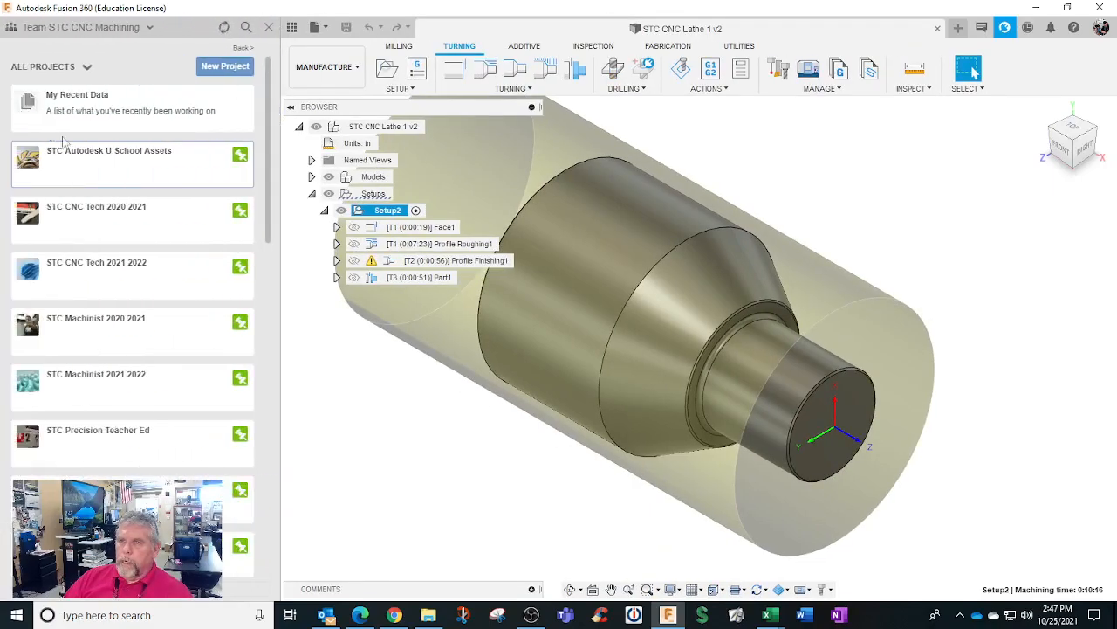
{"action": "left_click", "coordinate": [111, 162]}
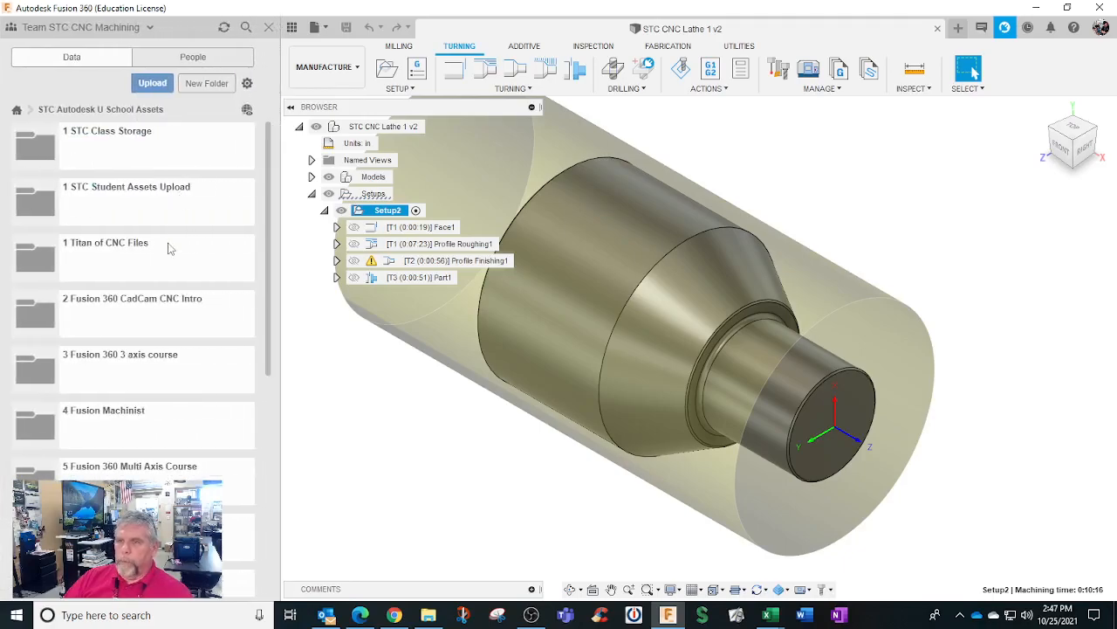
{"action": "left_click", "coordinate": [136, 195]}
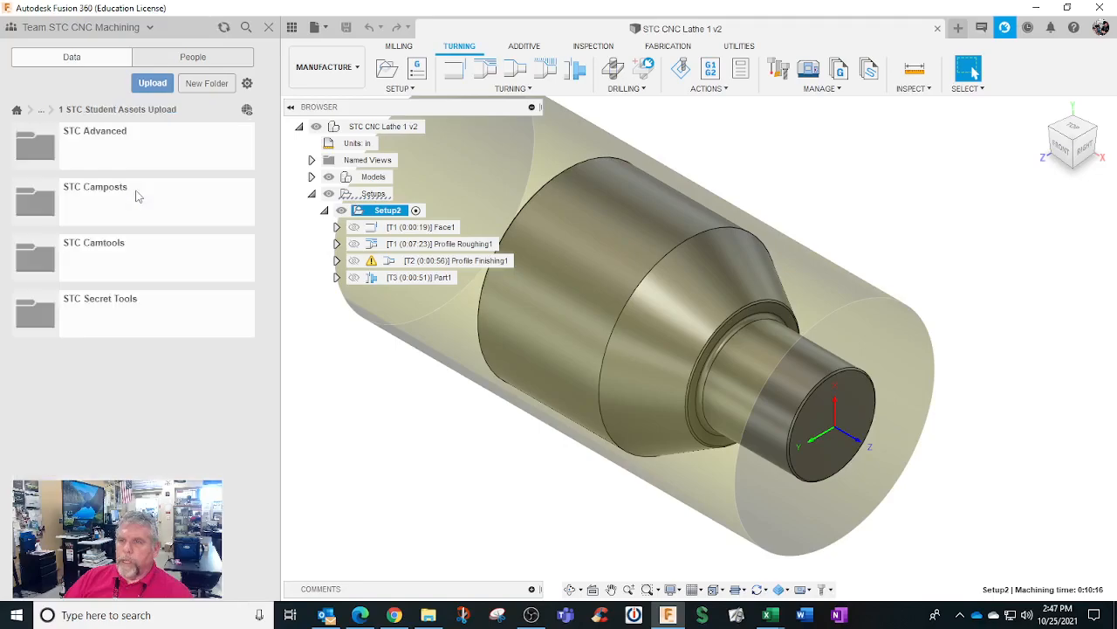
{"action": "left_click", "coordinate": [103, 268]}
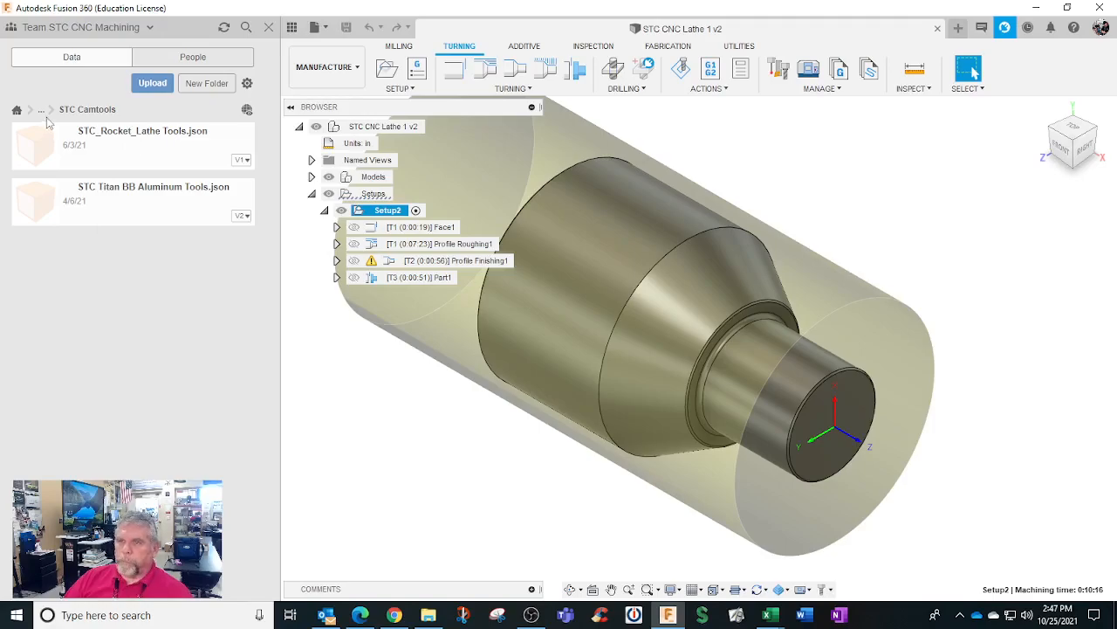
Step: Look through the course folders of the STC Autodesk U School Assets project and close the project browser
{"action": "left_click", "coordinate": [17, 110]}
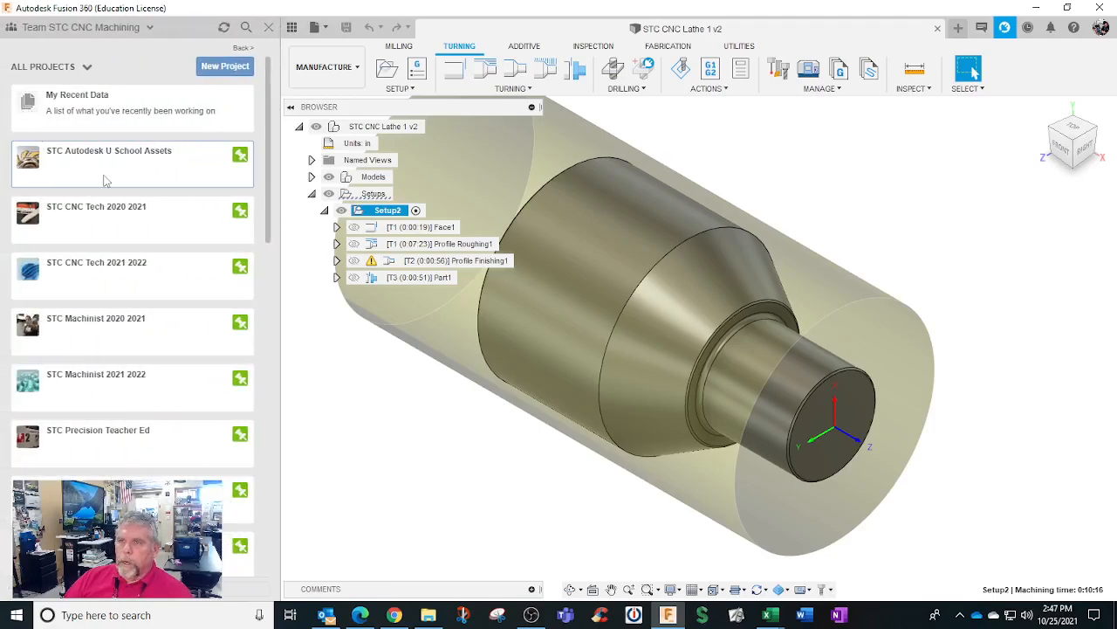
{"action": "left_click", "coordinate": [136, 178]}
{"action": "scroll", "coordinate": [148, 288], "scroll_direction": "down", "scroll_amount": 5}
{"action": "scroll", "coordinate": [129, 480], "scroll_direction": "down", "scroll_amount": 3}
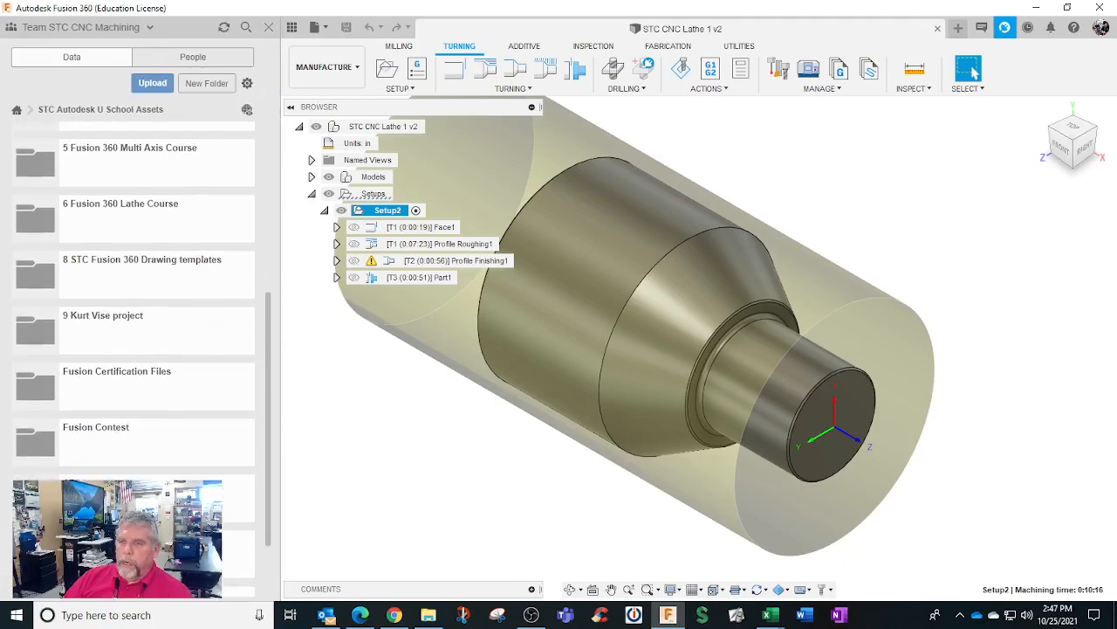
{"action": "scroll", "coordinate": [137, 288], "scroll_direction": "up", "scroll_amount": 3}
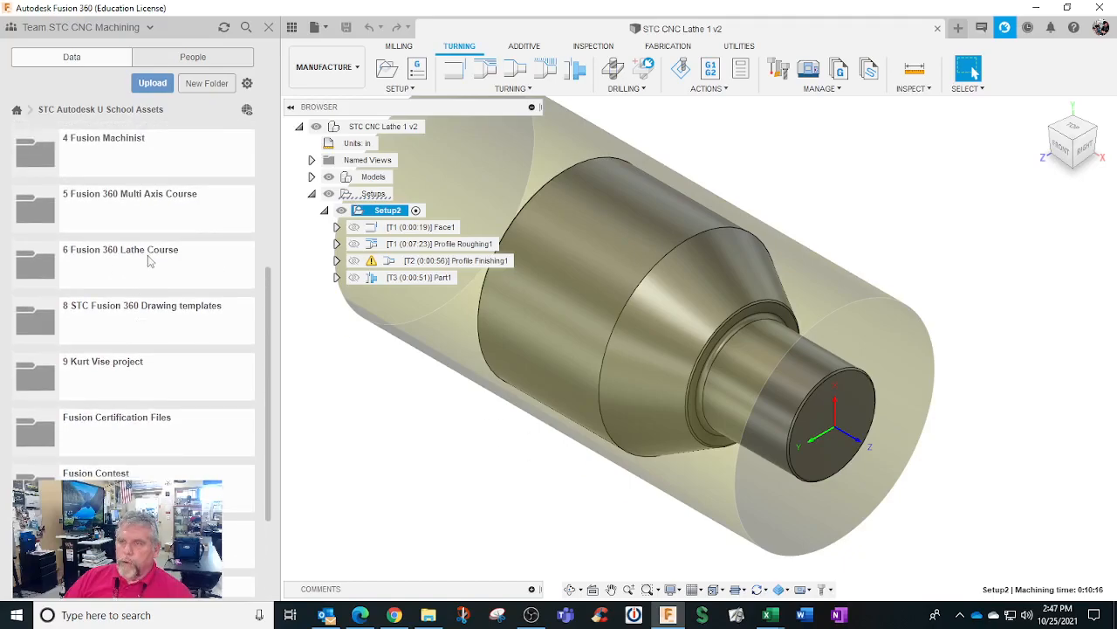
{"action": "left_click", "coordinate": [269, 27]}
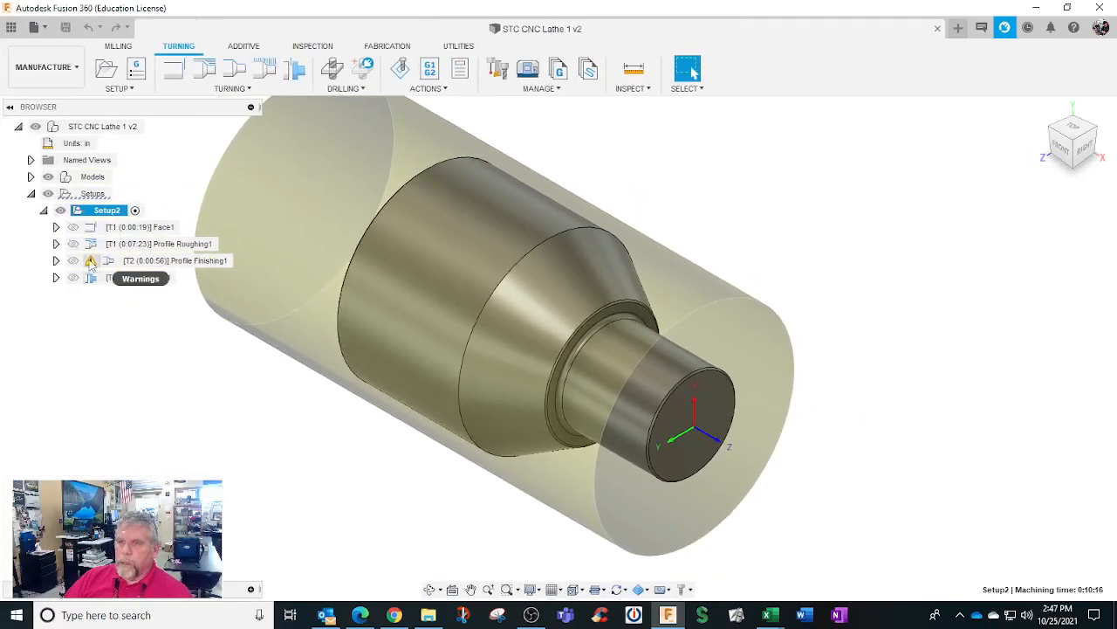
Step: Check the warning on the Profile Finishing operation in Setup2 and inspect the part inside its stock
{"action": "left_click", "coordinate": [91, 263]}
{"action": "left_click", "coordinate": [116, 213]}
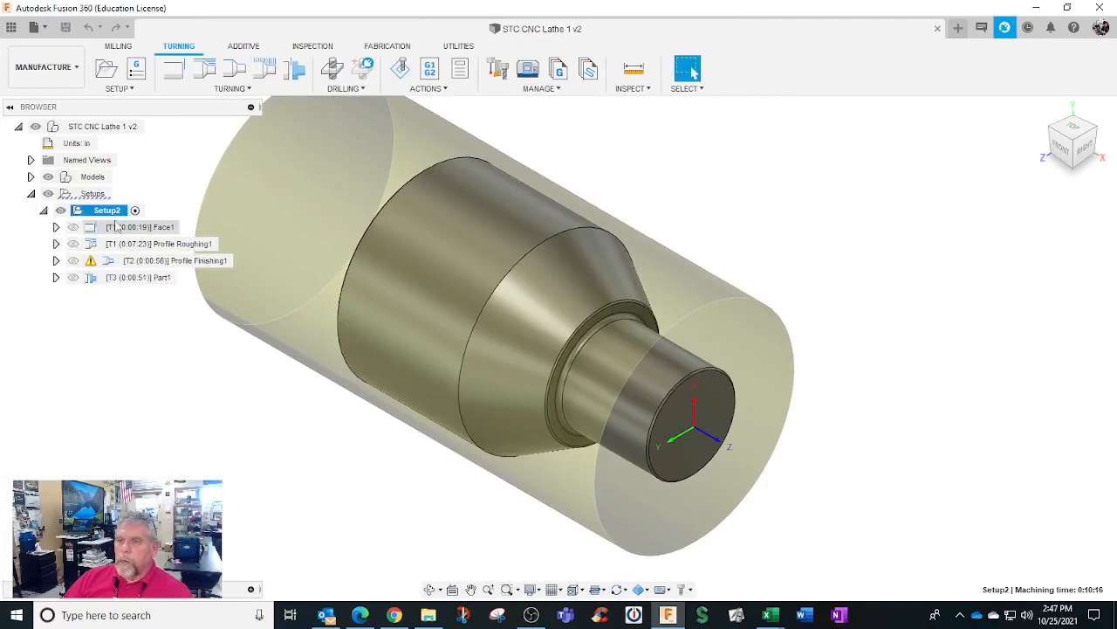
{"action": "middle_click_drag", "start_coordinate": [352, 392], "coordinate": [311, 349], "text": "shift"}
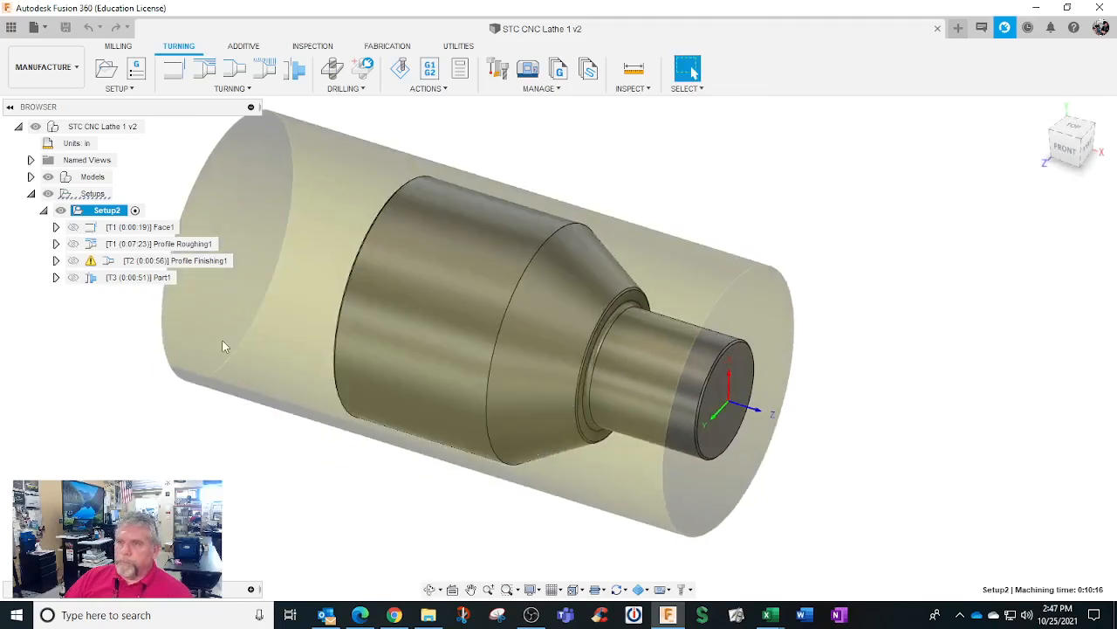
Step: Switch the lathe part to the Design workspace and view it from the front
{"action": "left_click", "coordinate": [74, 70]}
{"action": "left_click", "coordinate": [31, 101]}
{"action": "middle_click_drag", "start_coordinate": [398, 332], "coordinate": [521, 295], "text": "shift"}
{"action": "scroll", "coordinate": [673, 320], "scroll_direction": "up", "scroll_amount": 5}
{"action": "scroll", "coordinate": [673, 319], "scroll_direction": "down", "scroll_amount": 4}
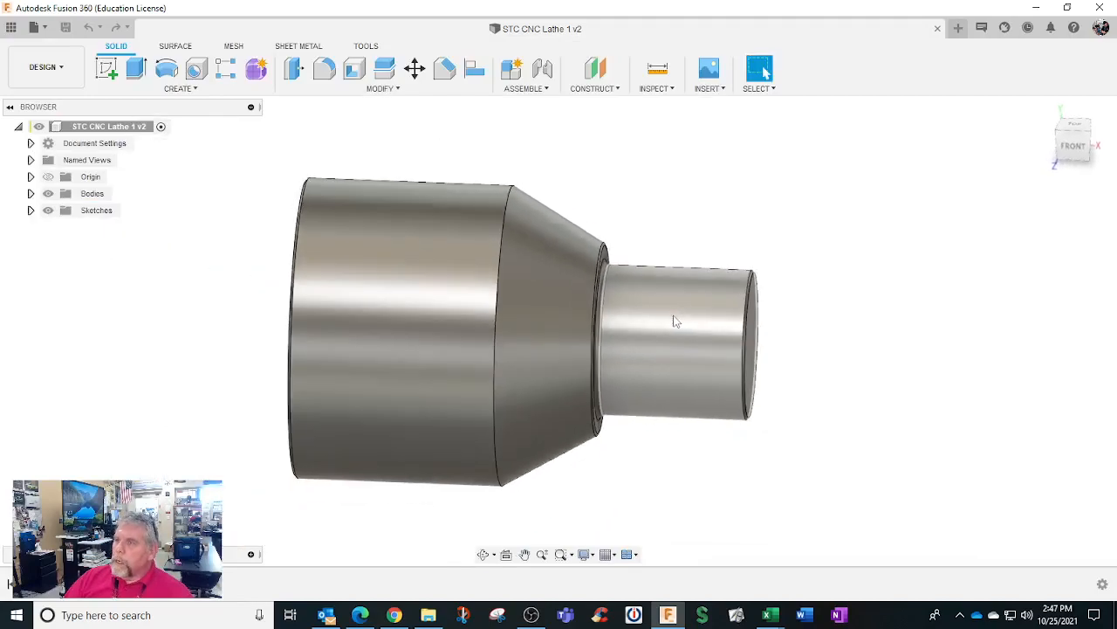
Step: Measure the position of a point on the rim of the large cylinder's end face
{"action": "left_click", "coordinate": [673, 93]}
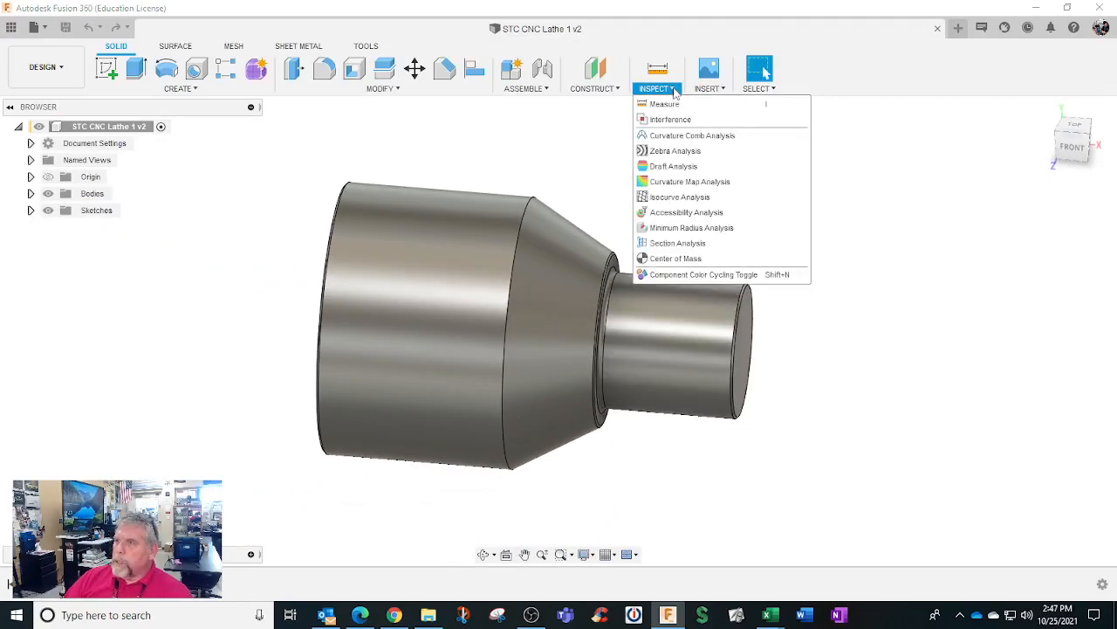
{"action": "left_click", "coordinate": [660, 102]}
{"action": "left_click", "coordinate": [341, 206]}
{"action": "middle_click_drag", "start_coordinate": [251, 212], "coordinate": [151, 207], "text": "shift"}
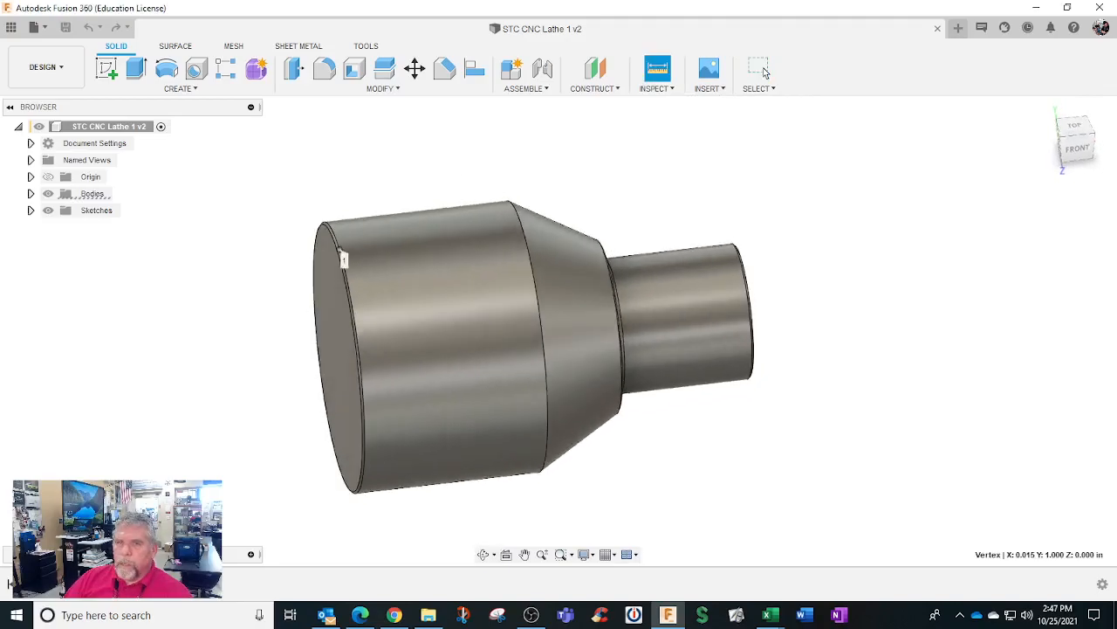
{"action": "left_click_drag", "start_coordinate": [591, 119], "coordinate": [802, 108]}
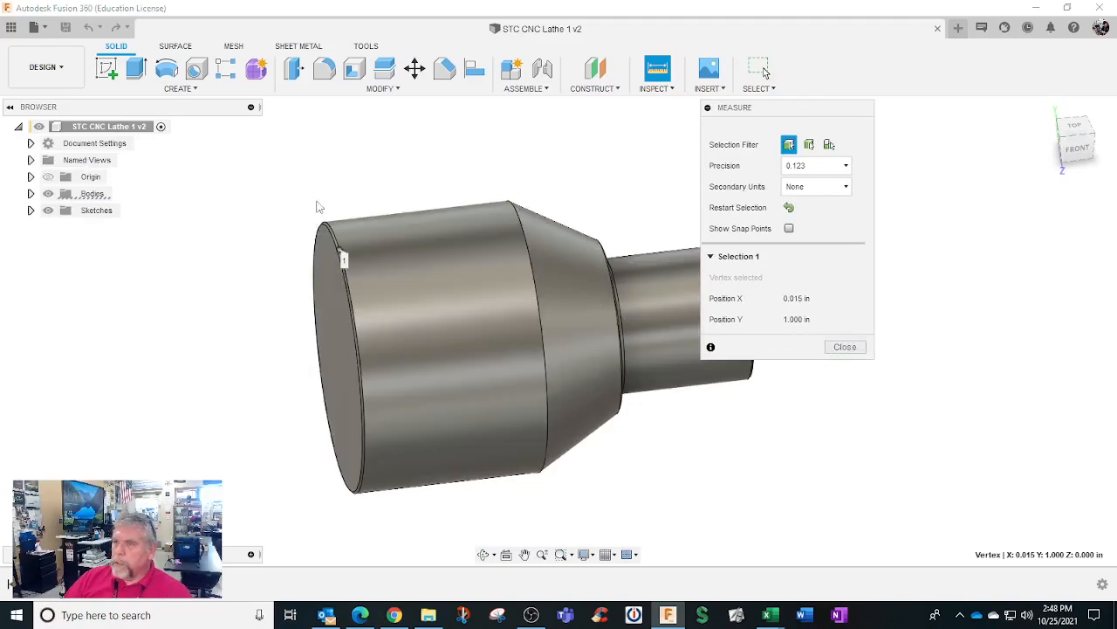
{"action": "left_click", "coordinate": [846, 346]}
Step: Select the circular edge around the large cylinder's end face to check its radius
{"action": "middle_click_drag", "start_coordinate": [534, 160], "coordinate": [463, 125], "text": "shift"}
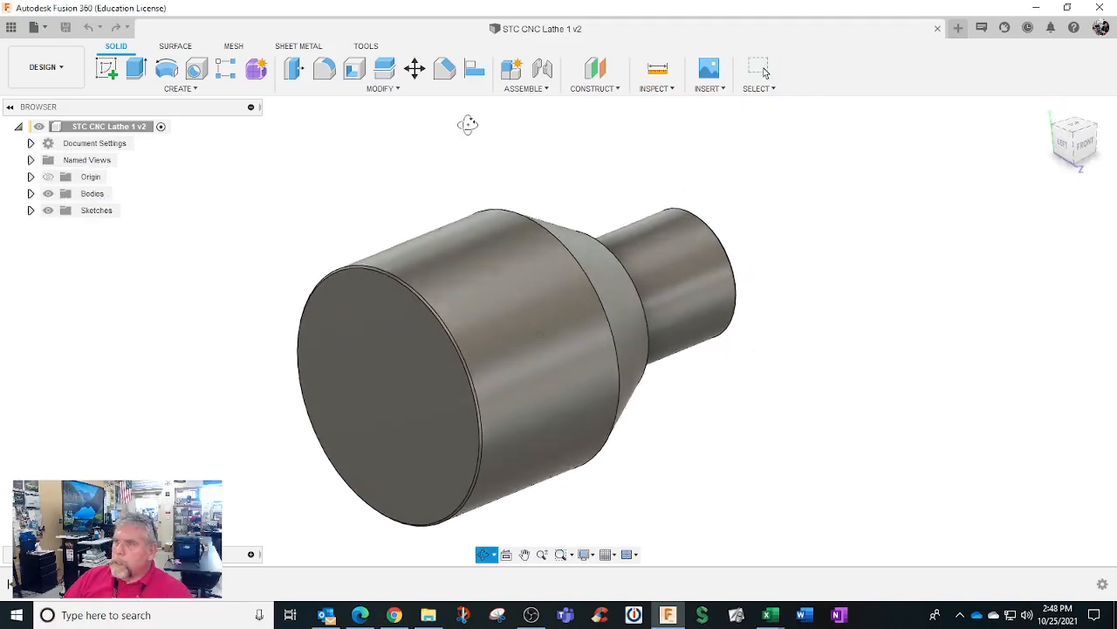
{"action": "left_click", "coordinate": [655, 87]}
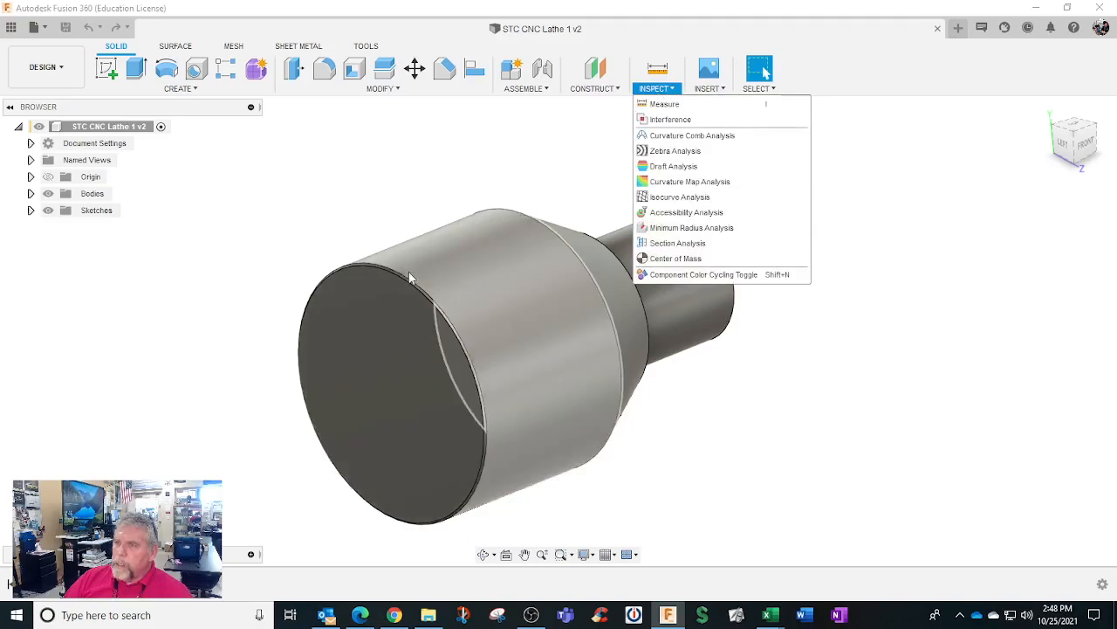
{"action": "left_click", "coordinate": [407, 281]}
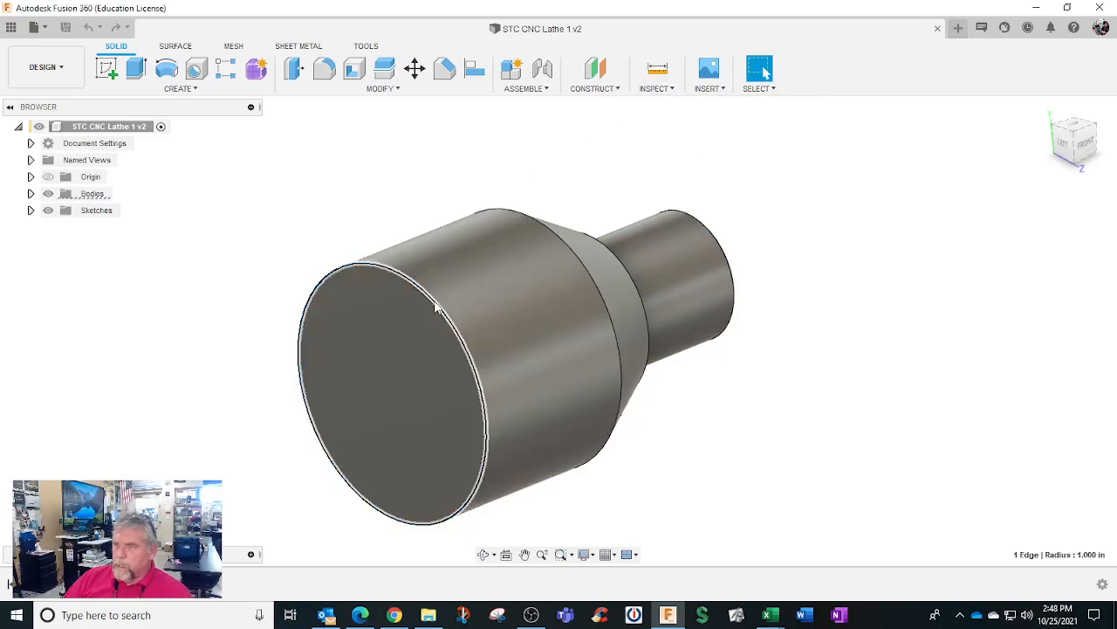
Step: Measure the circular edge around the large cylinder's end face
{"action": "key", "text": "i"}
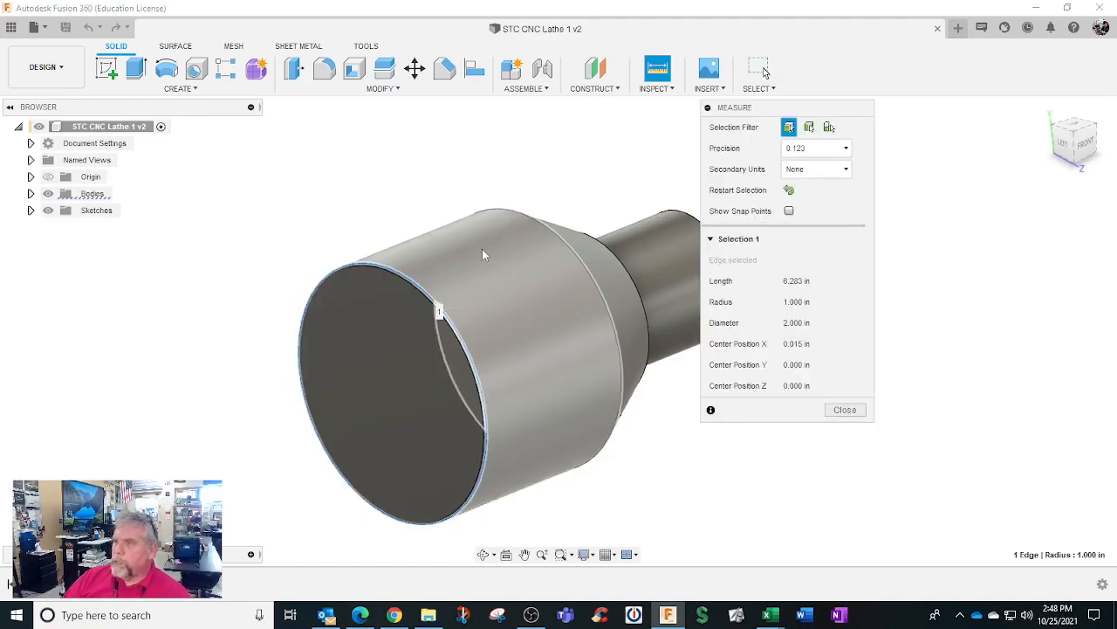
{"action": "left_click", "coordinate": [845, 409]}
{"action": "middle_click_drag", "start_coordinate": [685, 380], "coordinate": [634, 386], "text": "shift"}
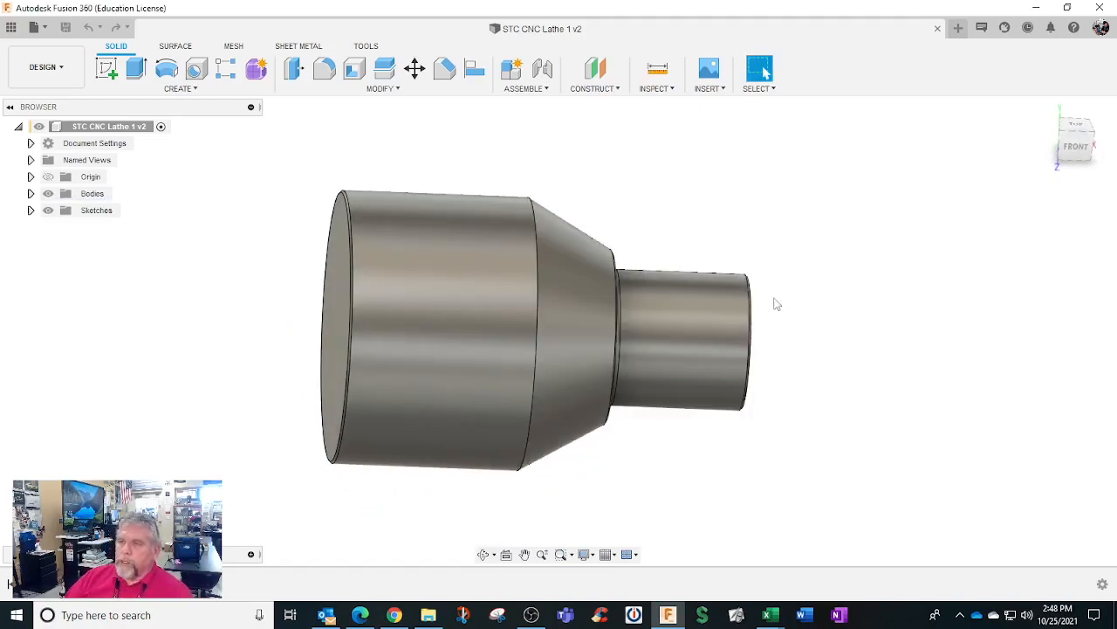
{"action": "middle_click_drag", "start_coordinate": [708, 294], "coordinate": [673, 278], "text": "shift"}
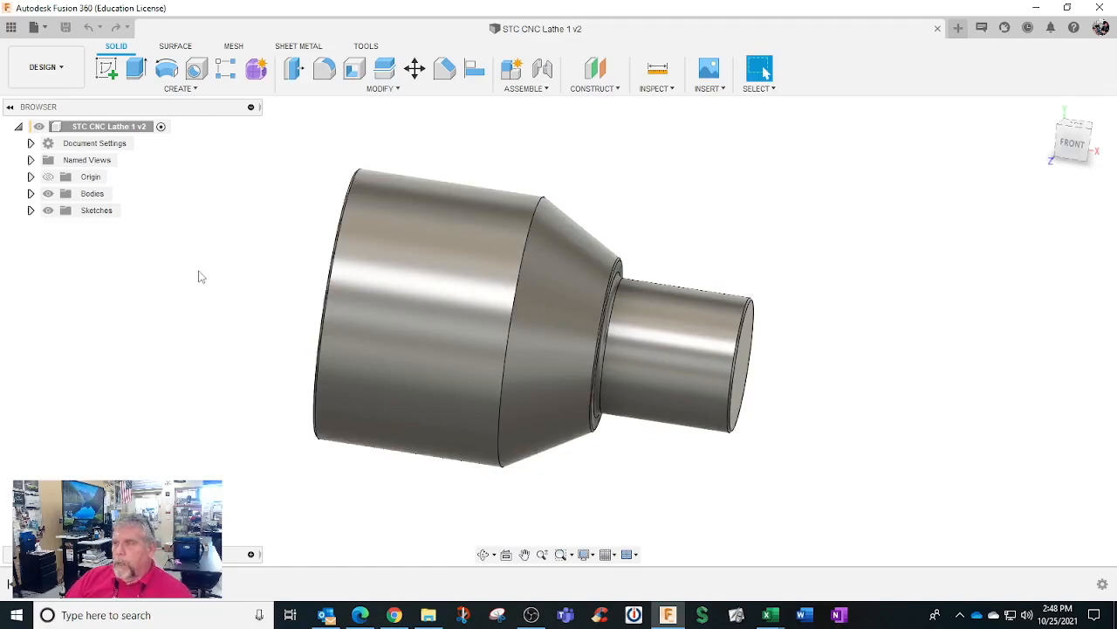
Step: Hide all sketches of the lathe part so only the solid body is displayed
{"action": "scroll", "coordinate": [625, 288], "scroll_direction": "up", "scroll_amount": 4}
{"action": "scroll", "coordinate": [625, 285], "scroll_direction": "up", "scroll_amount": 4}
{"action": "scroll", "coordinate": [625, 286], "scroll_direction": "down", "scroll_amount": 5}
{"action": "mouse_move", "coordinate": [652, 297]}
{"action": "middle_mouse_down", "text": "shift"}
{"action": "mouse_move", "coordinate": [679, 292]}
{"action": "mouse_move", "coordinate": [646, 302]}
{"action": "middle_mouse_up", "text": "shift"}
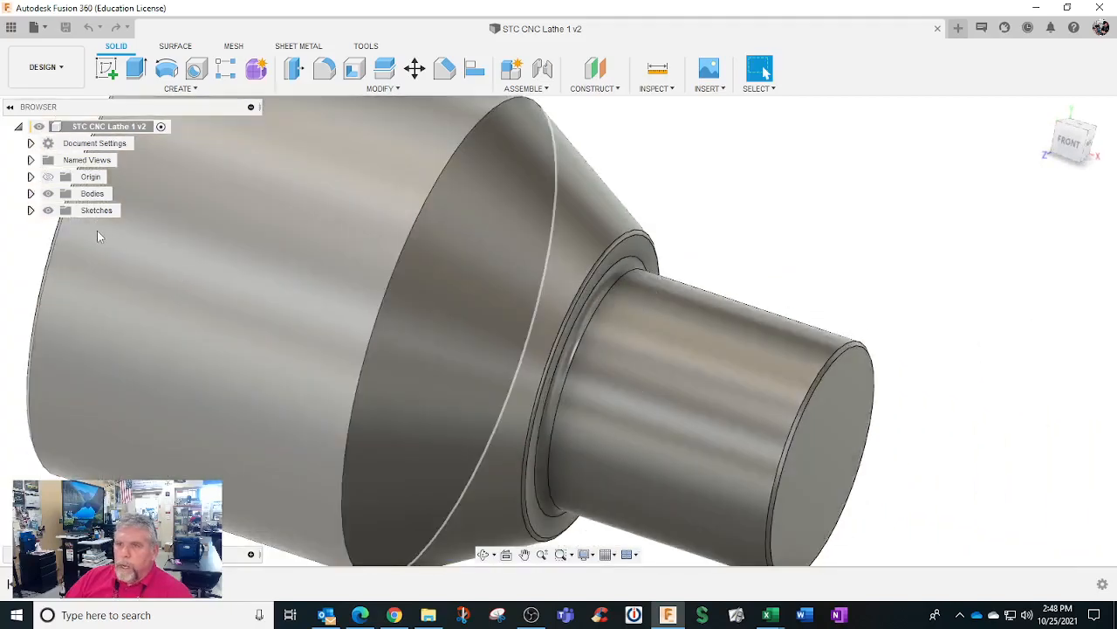
{"action": "left_click", "coordinate": [48, 210]}
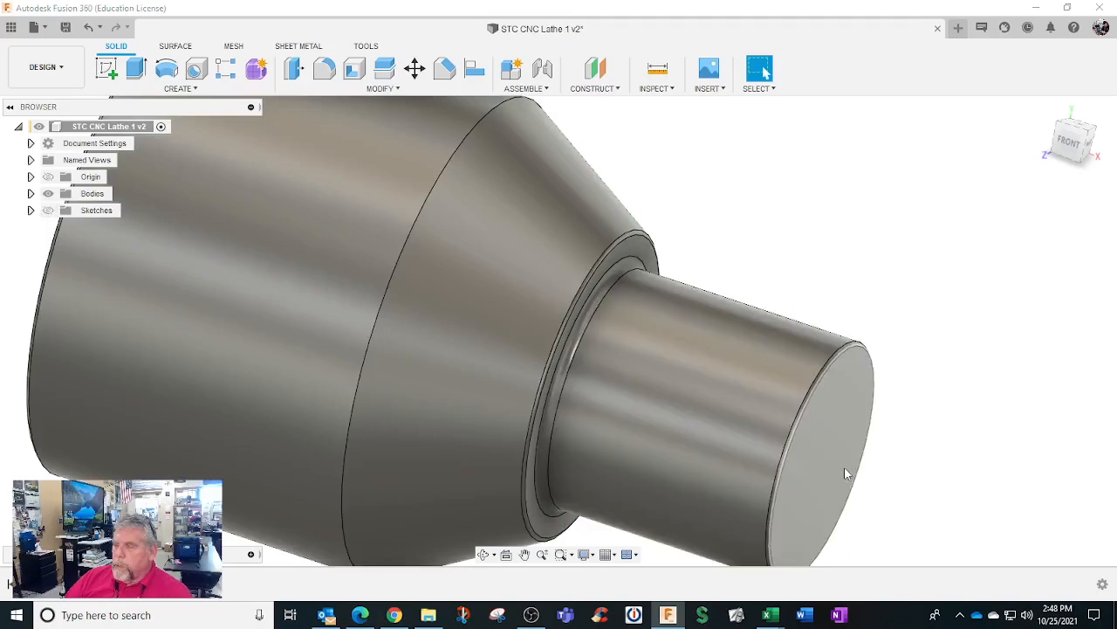
Step: Examine the edge break on the small cylinder's end face and the rounded corner where that cylinder meets the shoulder
{"action": "scroll", "coordinate": [835, 354], "scroll_direction": "up", "scroll_amount": 3}
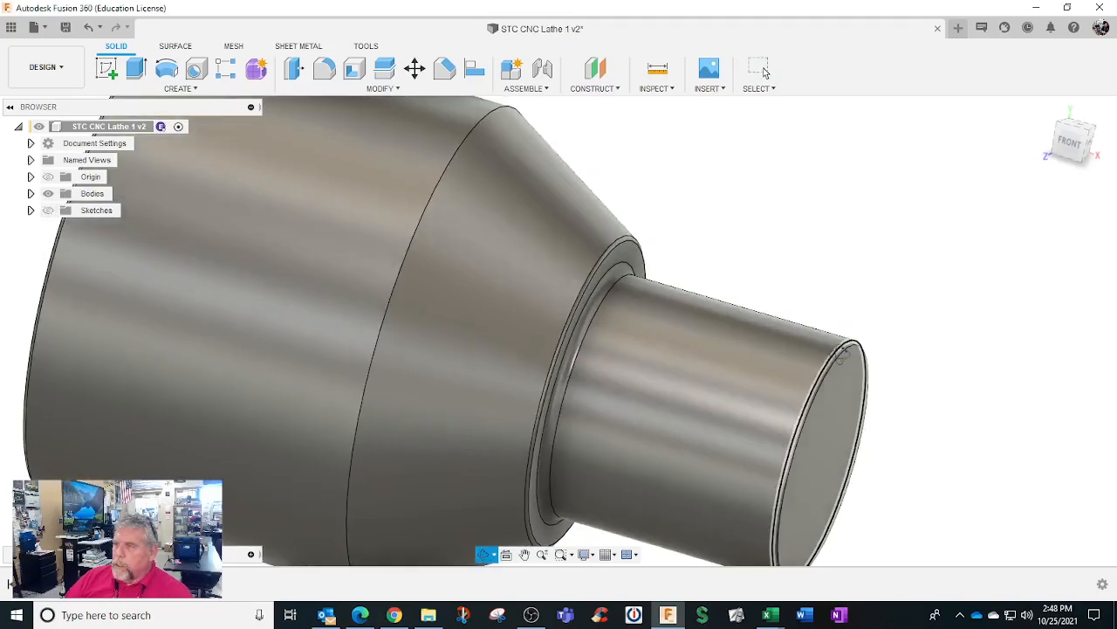
{"action": "middle_click_drag", "start_coordinate": [839, 350], "coordinate": [812, 349], "text": "shift"}
{"action": "scroll", "coordinate": [422, 259], "scroll_direction": "down", "scroll_amount": 4}
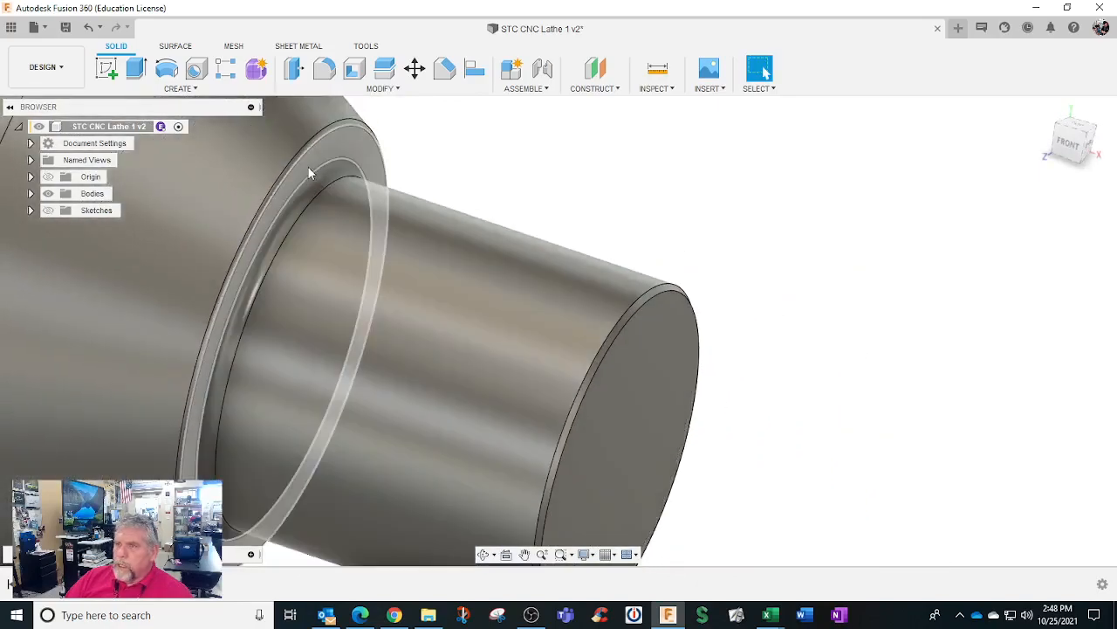
{"action": "scroll", "coordinate": [307, 168], "scroll_direction": "up", "scroll_amount": 2}
{"action": "scroll", "coordinate": [305, 177], "scroll_direction": "up", "scroll_amount": 1}
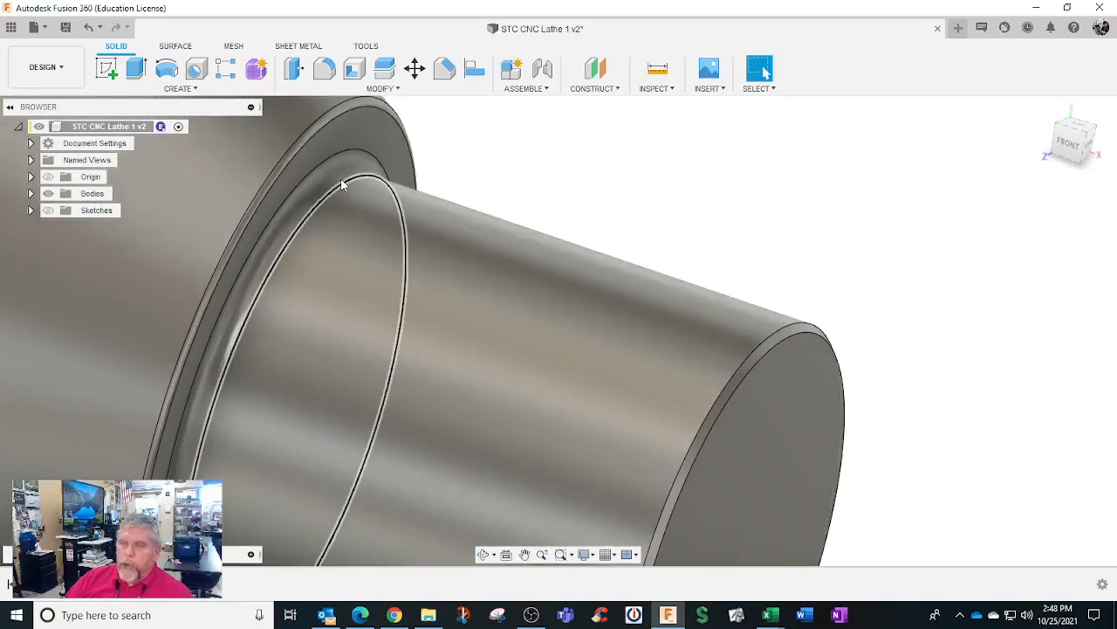
{"action": "scroll", "coordinate": [339, 181], "scroll_direction": "up", "scroll_amount": 1}
{"action": "scroll", "coordinate": [339, 186], "scroll_direction": "down", "scroll_amount": 5}
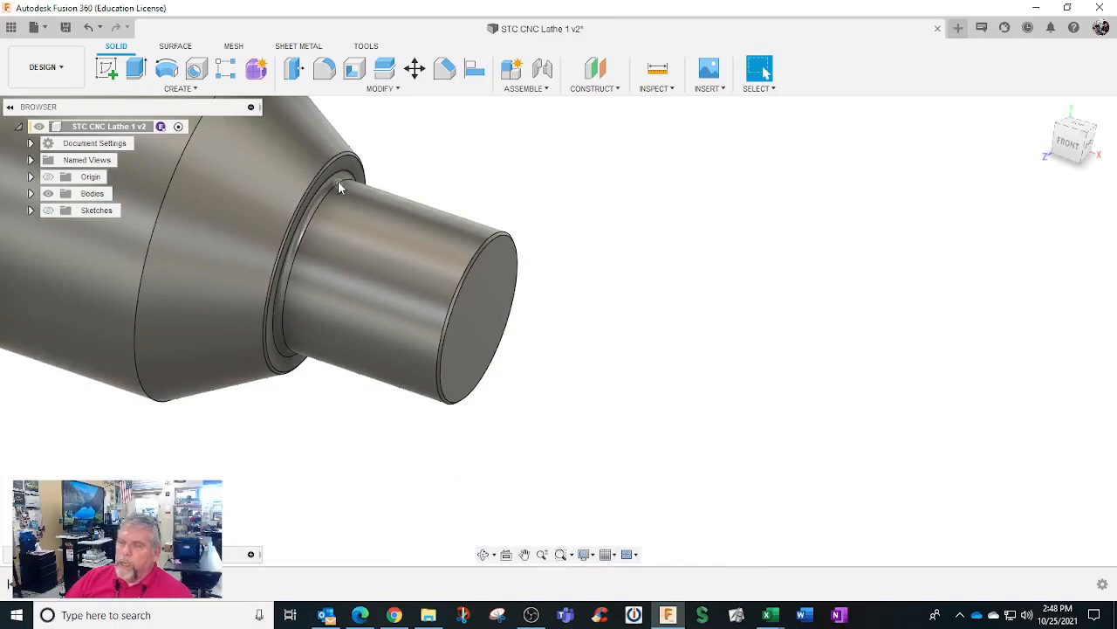
{"action": "scroll", "coordinate": [339, 181], "scroll_direction": "up", "scroll_amount": 3}
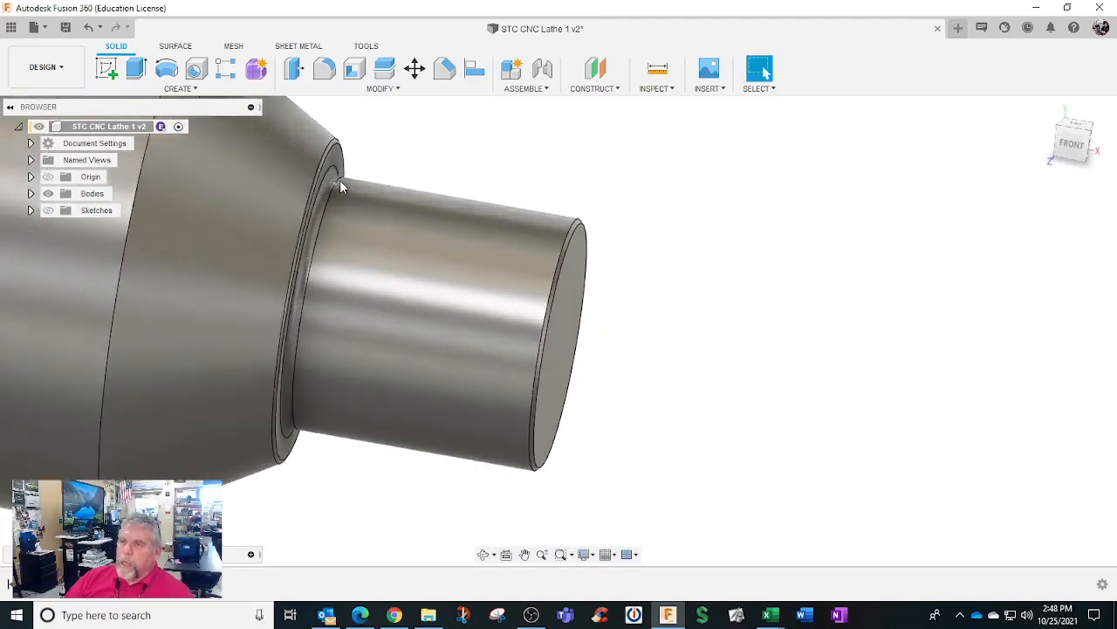
{"action": "scroll", "coordinate": [336, 186], "scroll_direction": "down", "scroll_amount": 4}
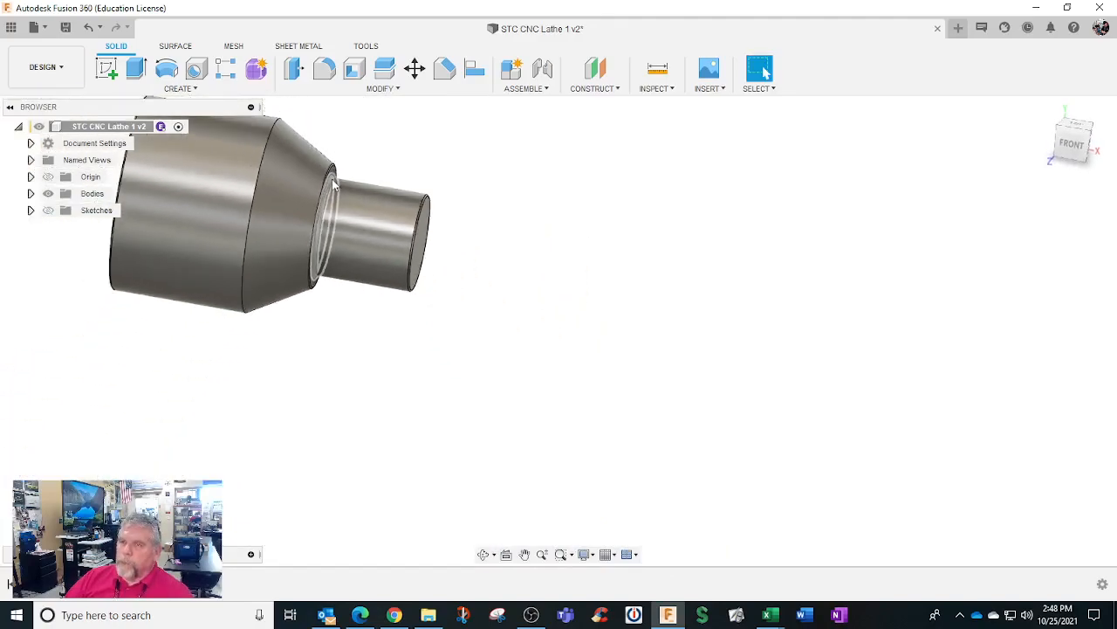
{"action": "middle_click", "coordinate": [464, 200]}
{"action": "middle_click", "coordinate": [463, 200]}
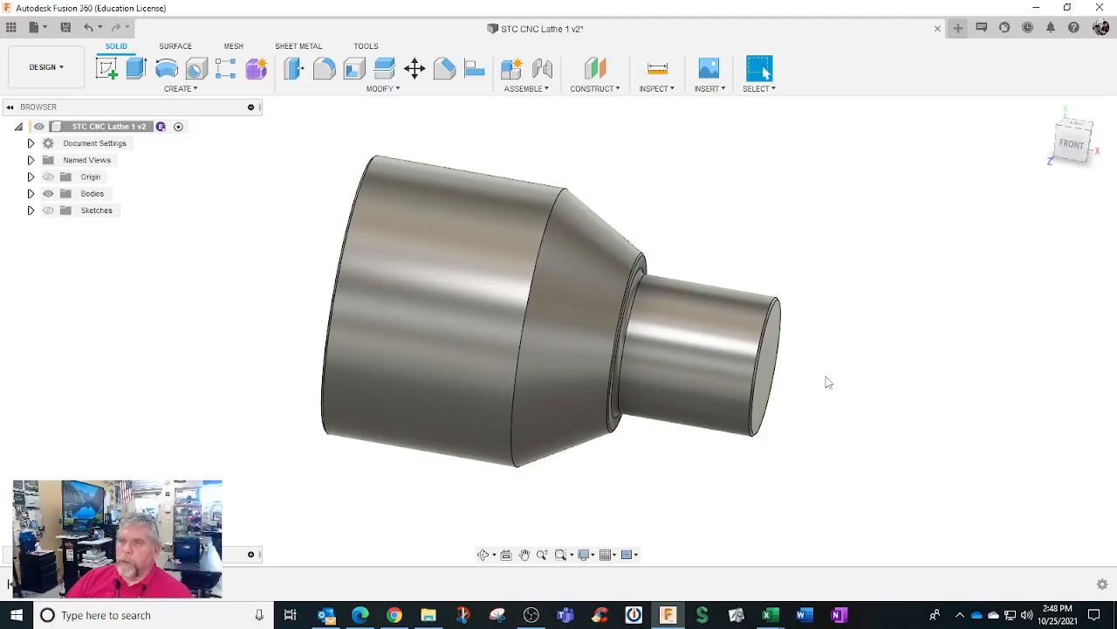
Step: Start saving a copy of the part and choose the personal class folder in the STC CNC Tech 2021 2022 project as its location
{"action": "left_click", "coordinate": [56, 70]}
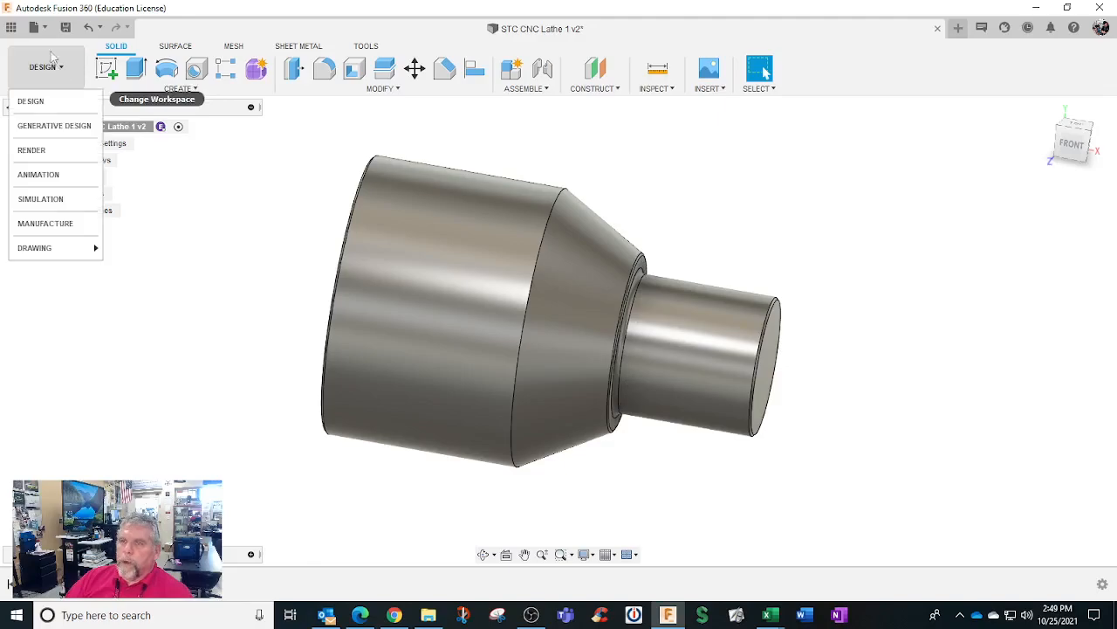
{"action": "left_click", "coordinate": [39, 27]}
{"action": "left_click", "coordinate": [54, 187]}
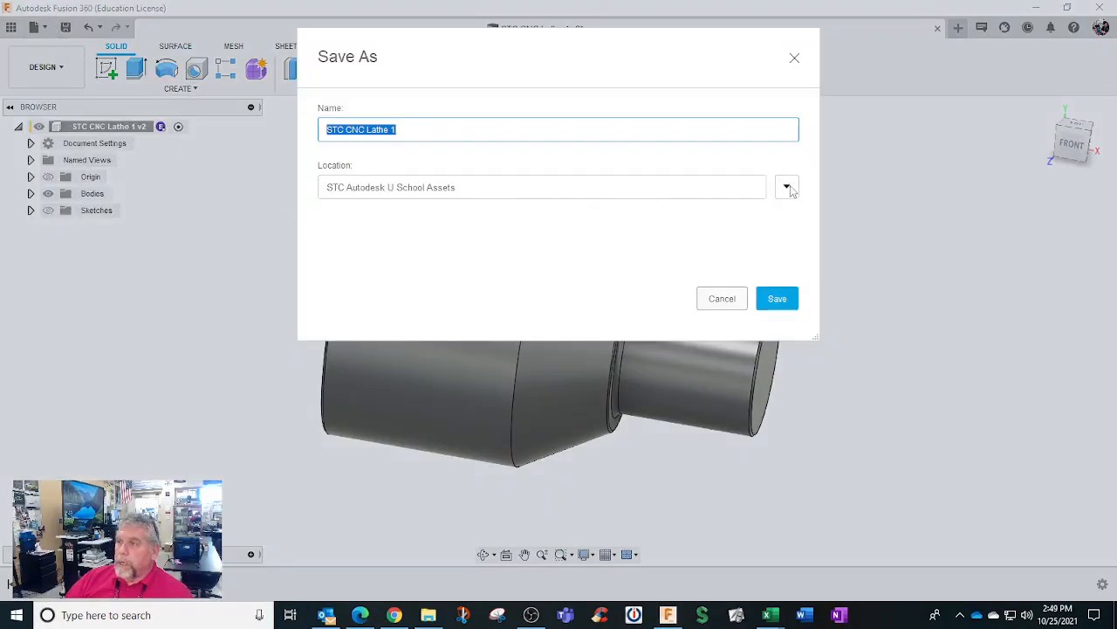
{"action": "left_click", "coordinate": [786, 188]}
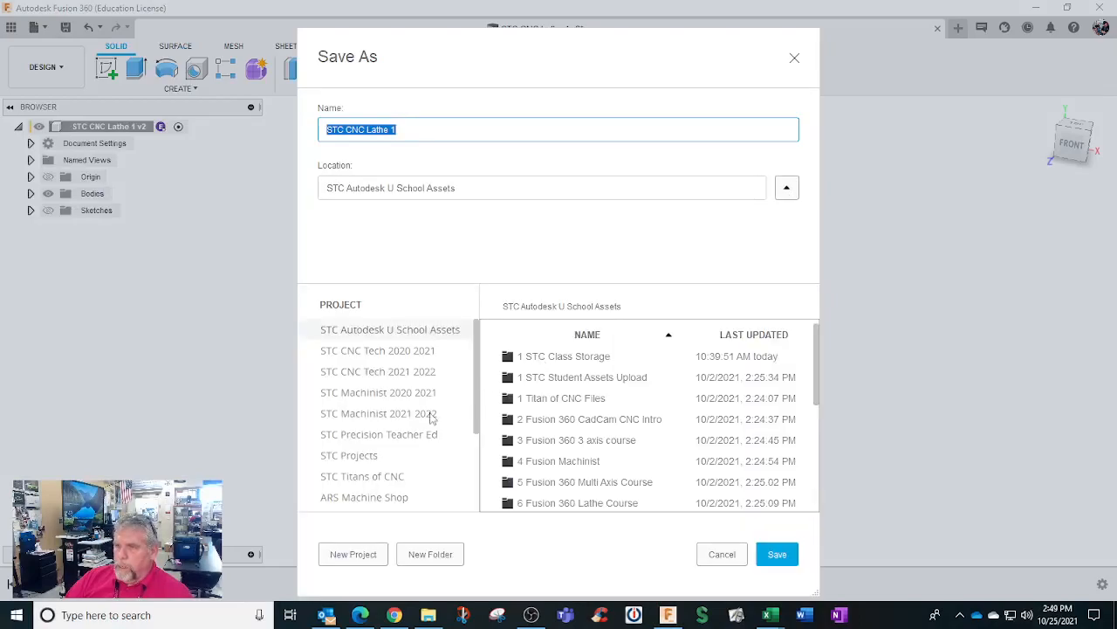
{"action": "left_click", "coordinate": [402, 374]}
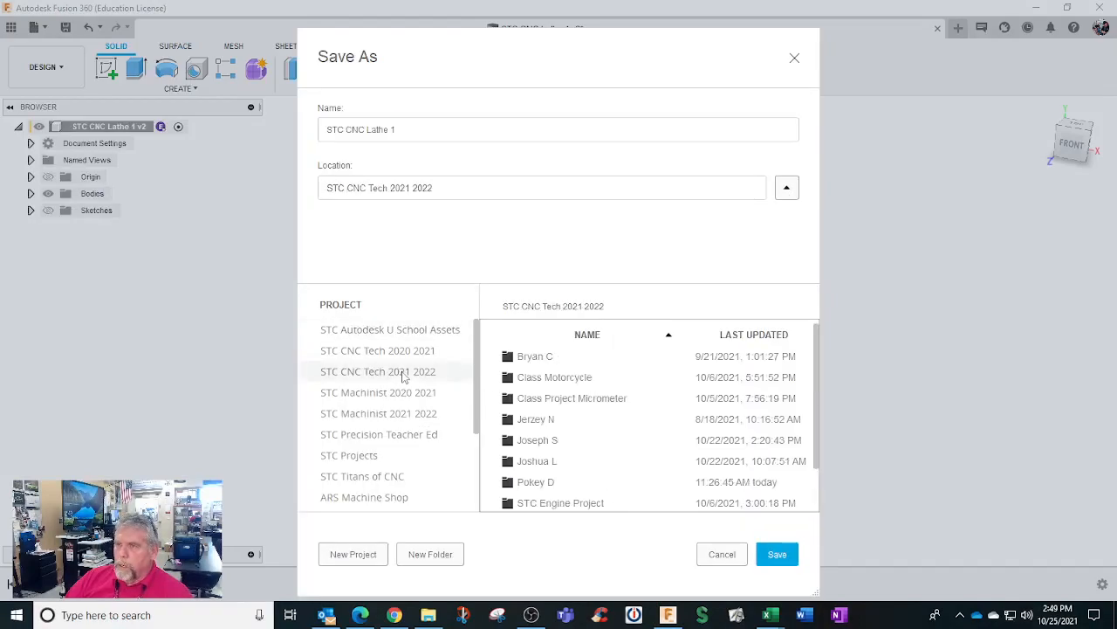
{"action": "double_click", "coordinate": [539, 485]}
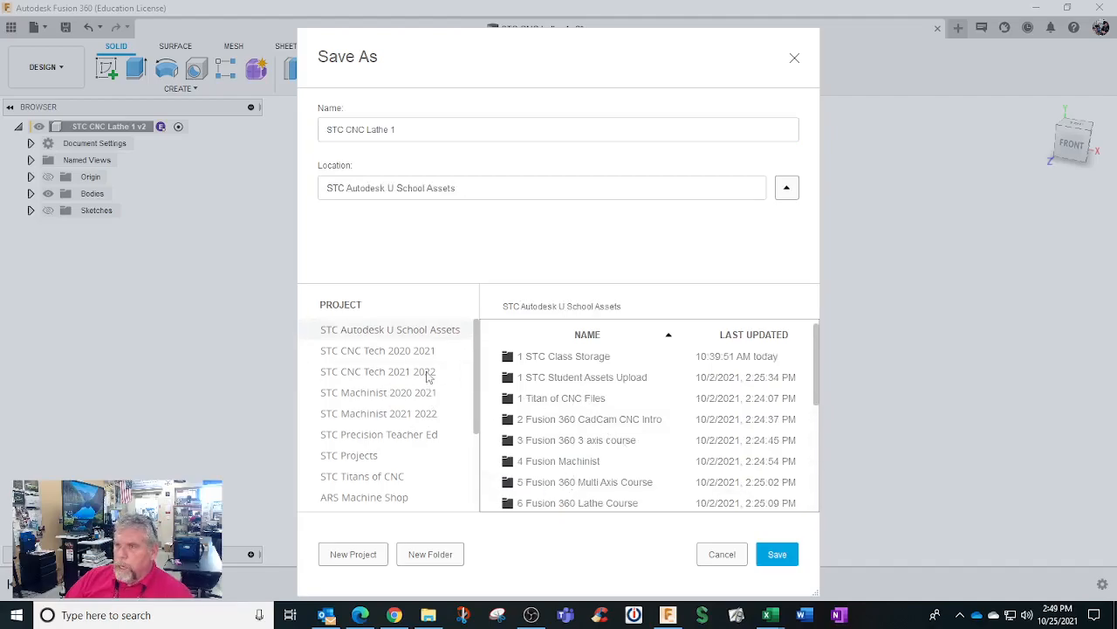
{"action": "left_click", "coordinate": [423, 375]}
{"action": "double_click", "coordinate": [538, 483]}
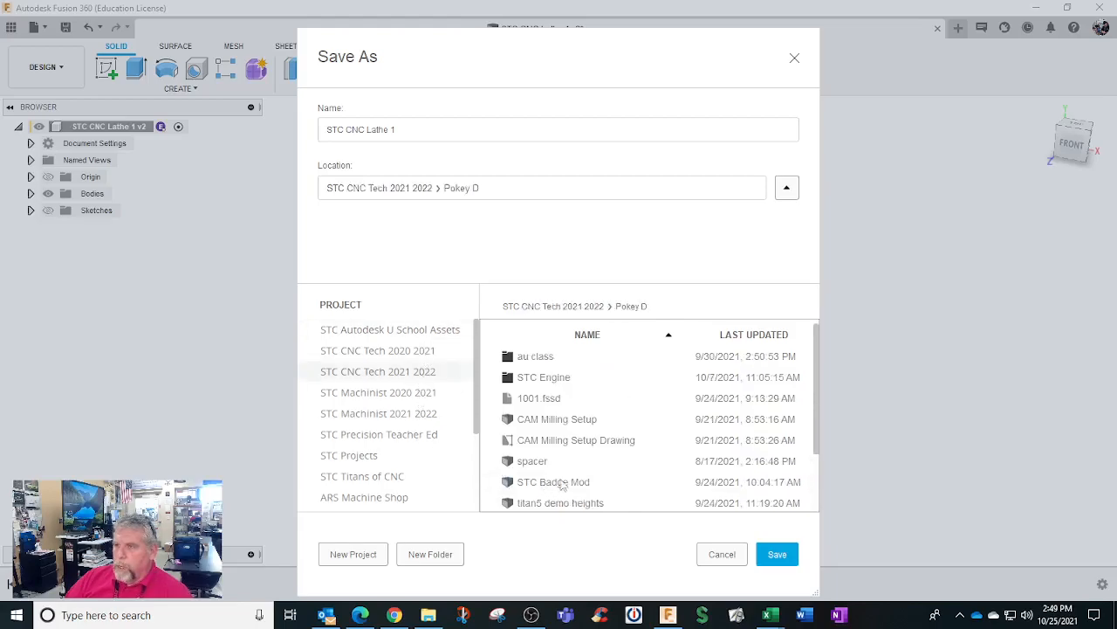
Step: Create a subfolder named lATHE in the chosen location and save the copy there as STC CNC Lathe 1
{"action": "left_click", "coordinate": [450, 553]}
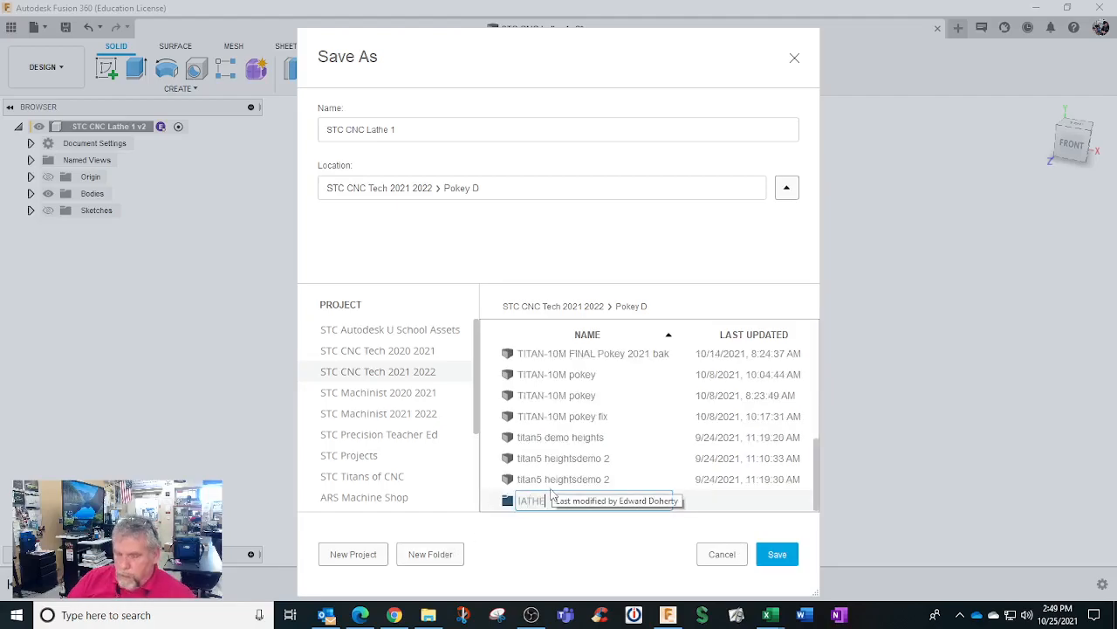
{"action": "type", "text": "lATHE"}
{"action": "key", "text": "Return"}
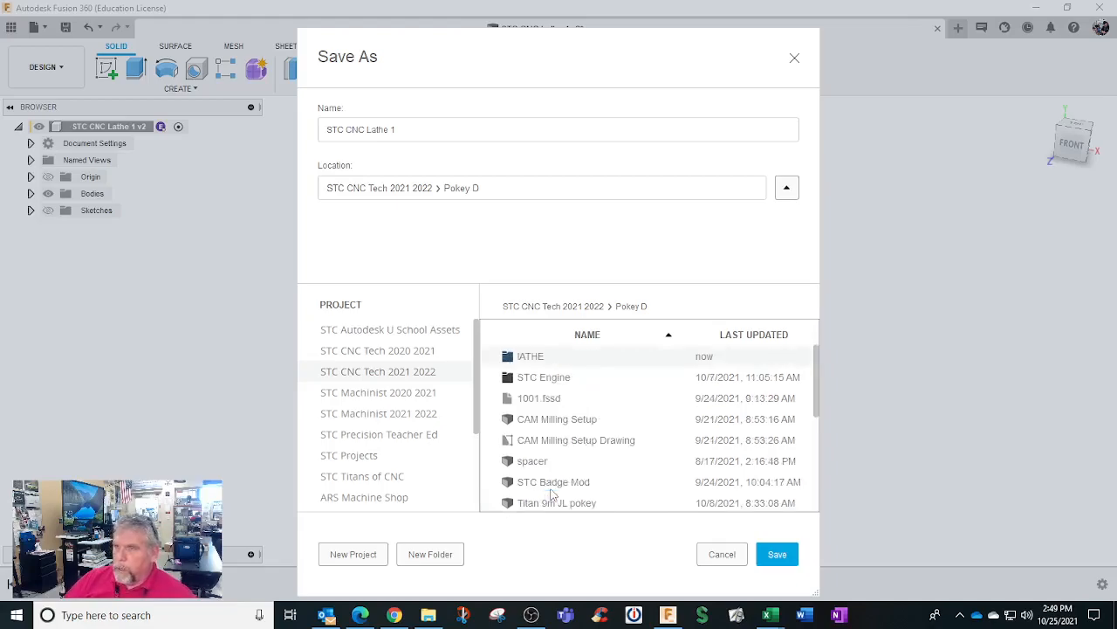
{"action": "double_click", "coordinate": [565, 360]}
{"action": "left_click", "coordinate": [774, 551]}
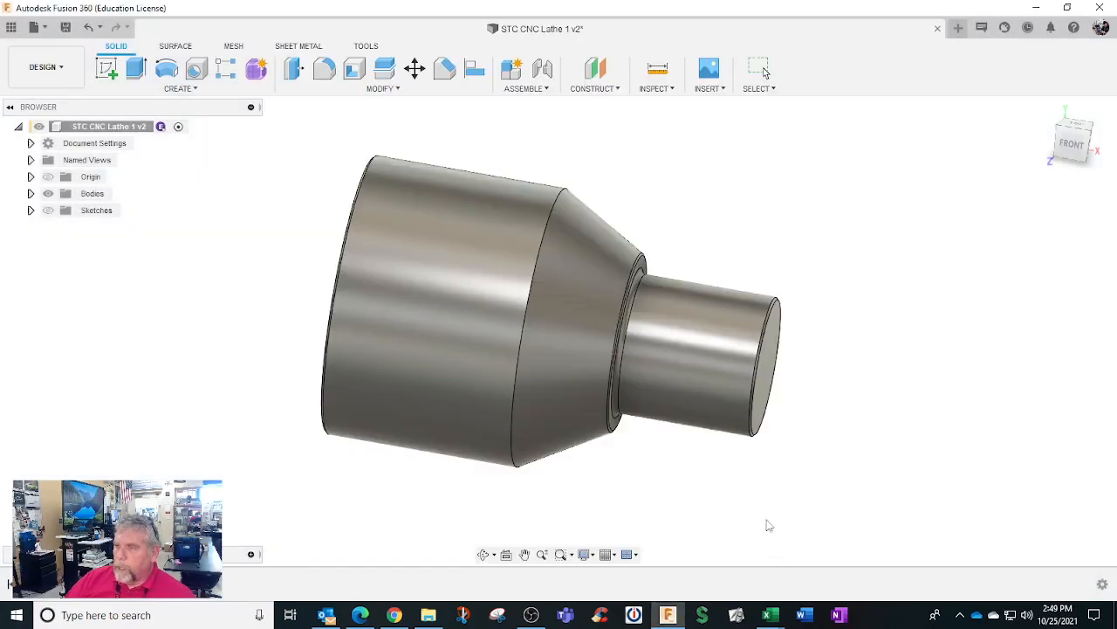
Step: Switch the saved copy to the Manufacture workspace
{"action": "left_click", "coordinate": [56, 70]}
{"action": "left_click", "coordinate": [58, 73]}
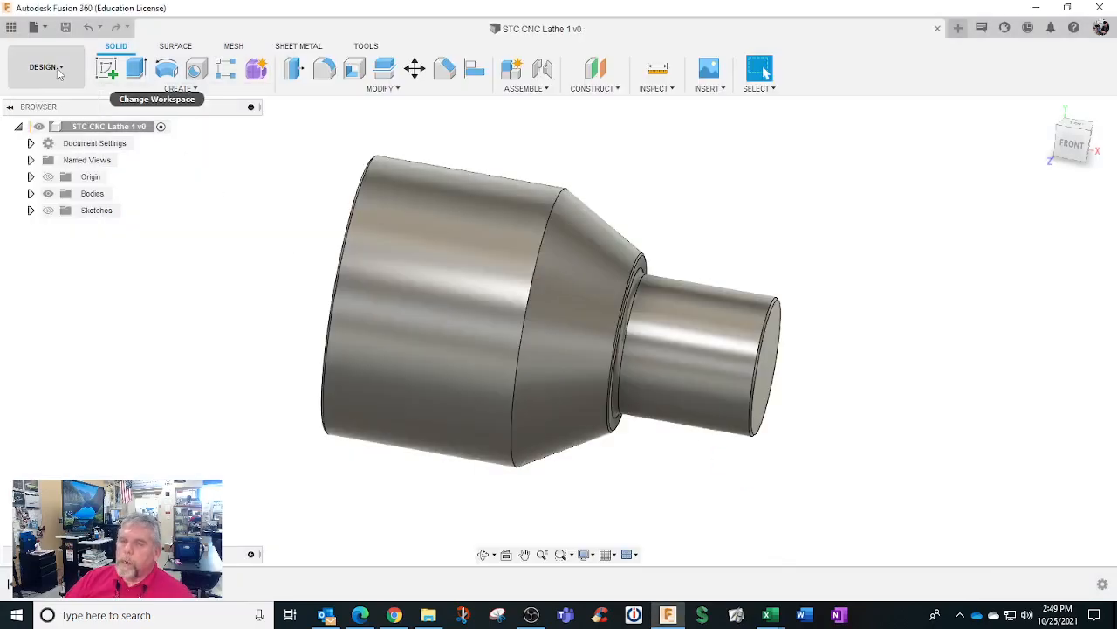
{"action": "left_click", "coordinate": [58, 73]}
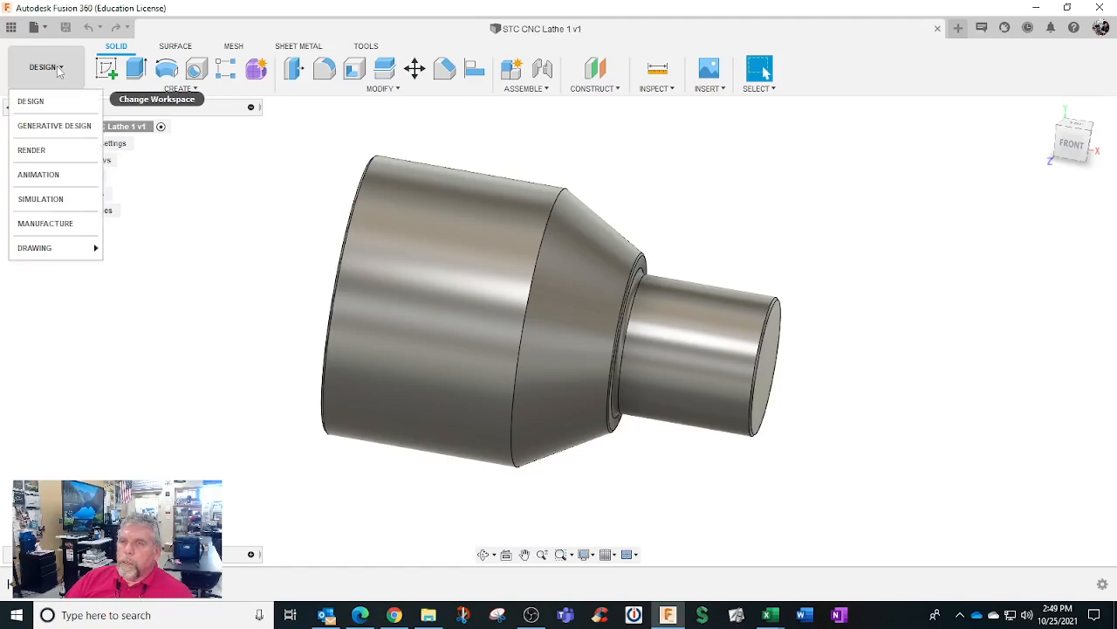
{"action": "left_click", "coordinate": [59, 223]}
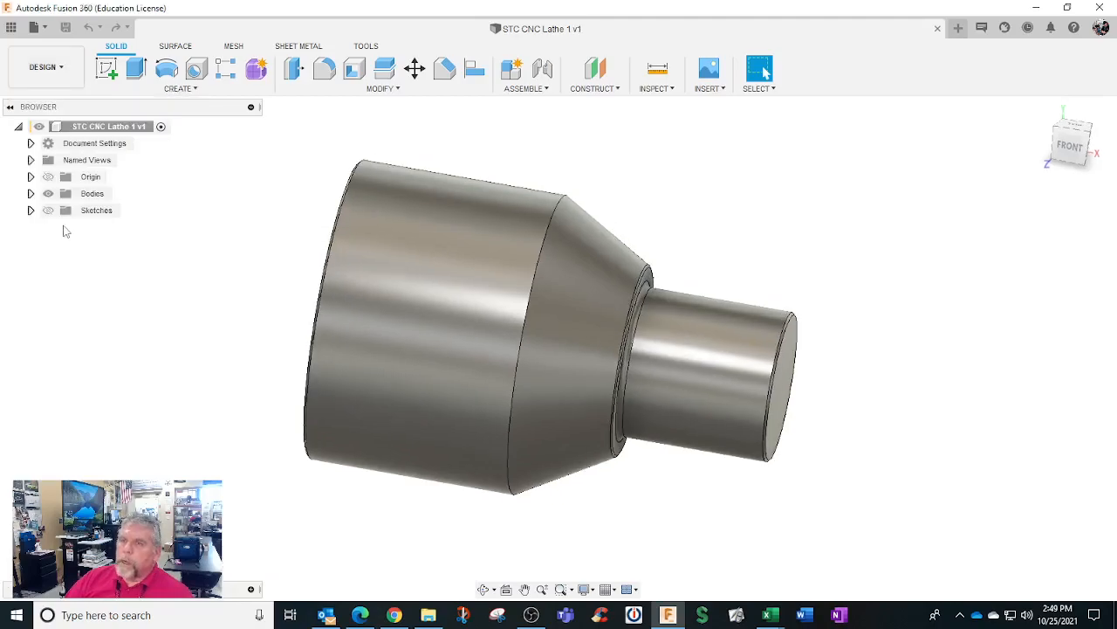
Step: Remove the Face, Profile Roughing, Profile Finishing and Part operations from Setup2
{"action": "left_click", "coordinate": [113, 228]}
{"action": "right_click", "coordinate": [113, 228]}
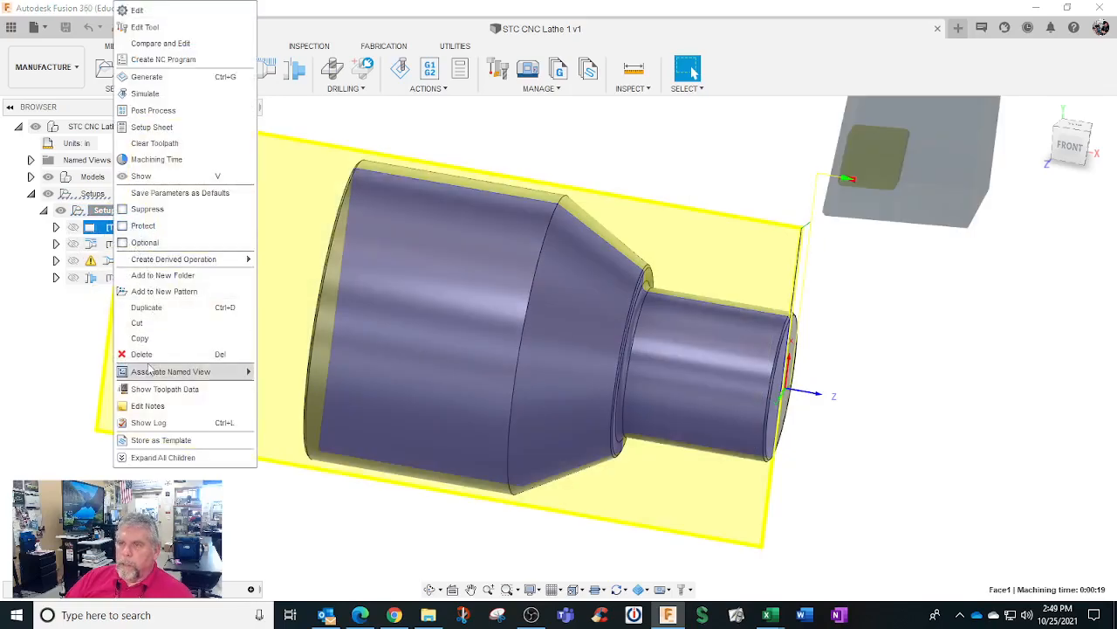
{"action": "left_click", "coordinate": [143, 329]}
{"action": "right_click", "coordinate": [117, 227]}
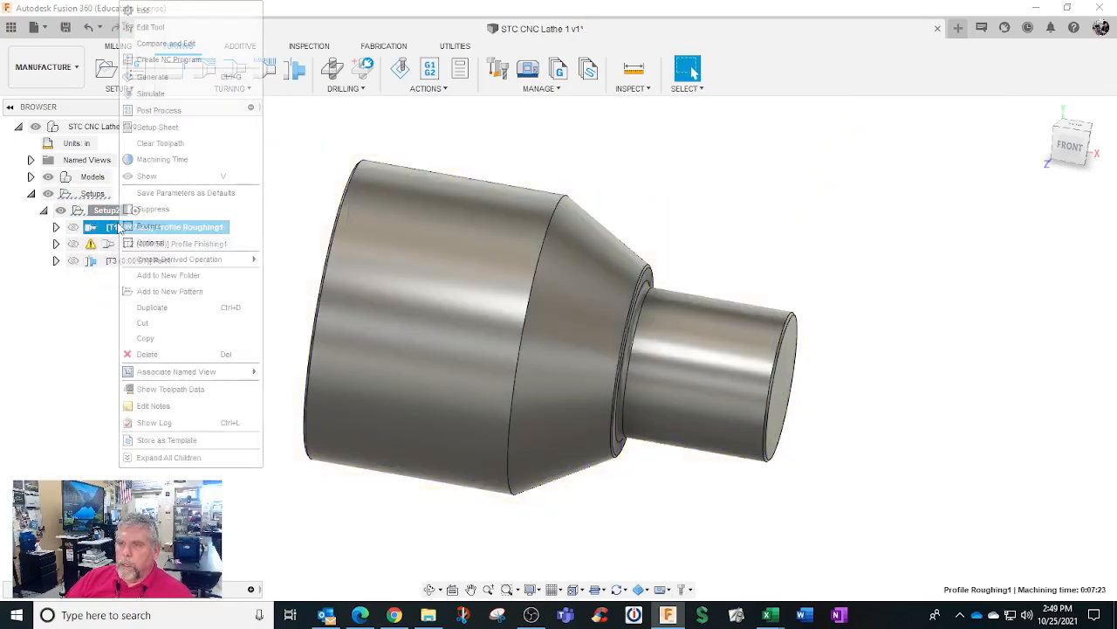
{"action": "left_click", "coordinate": [145, 355]}
{"action": "right_click", "coordinate": [103, 227]}
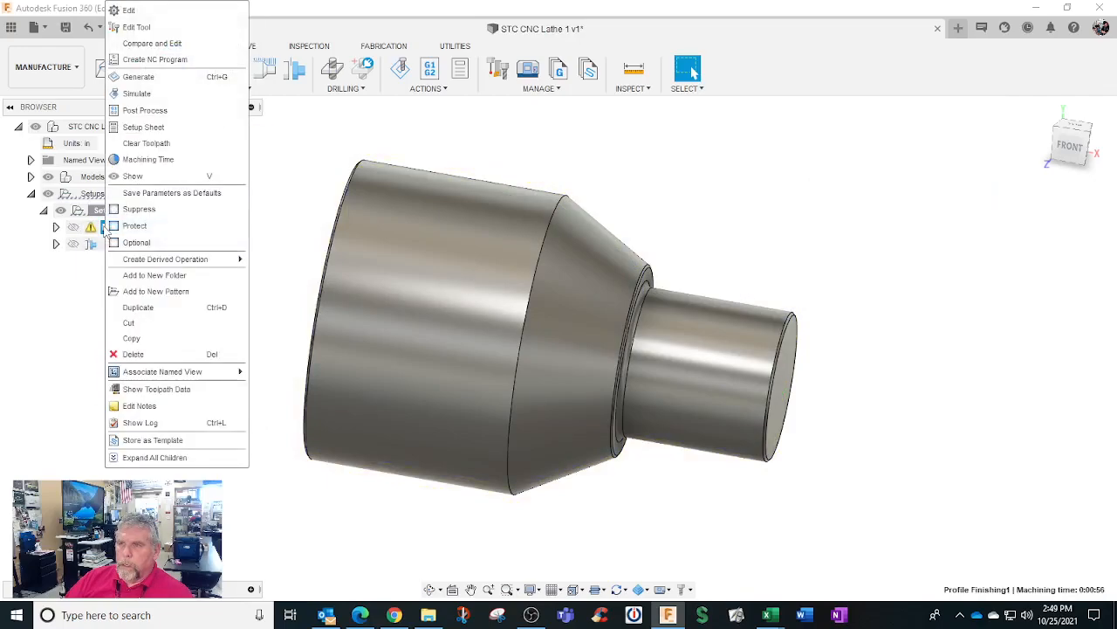
{"action": "left_click", "coordinate": [135, 353]}
{"action": "right_click", "coordinate": [103, 229]}
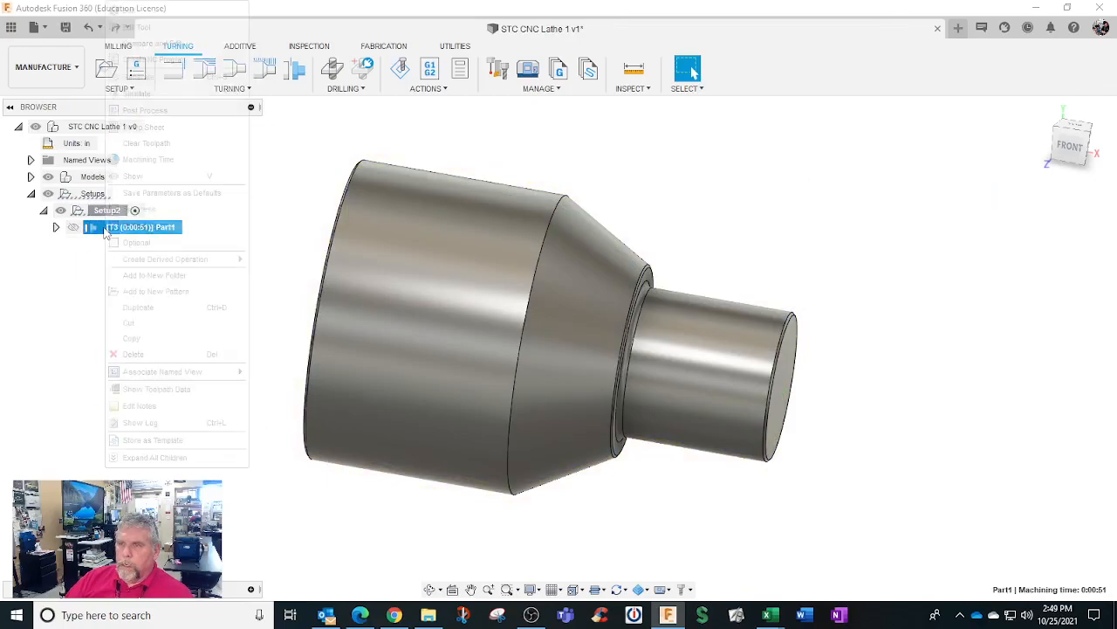
{"action": "left_click", "coordinate": [133, 353]}
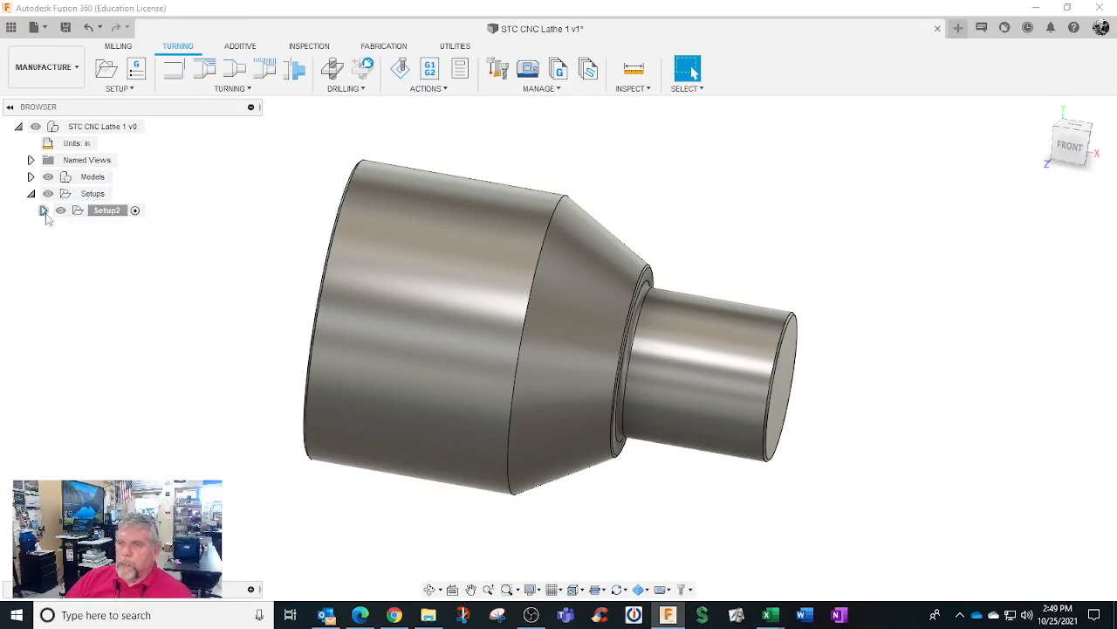
Step: Look through the Milling, Turning, Additive, Inspection and Fabrication toolsets available for machining the part
{"action": "middle_click_drag", "start_coordinate": [332, 280], "coordinate": [384, 253], "text": "shift"}
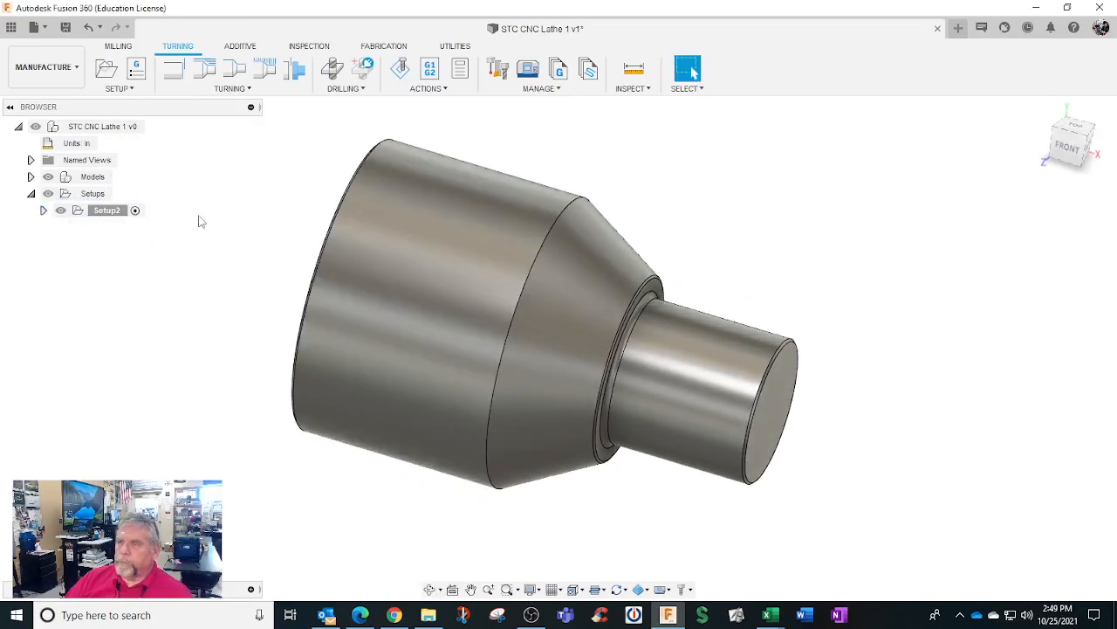
{"action": "scroll", "coordinate": [198, 222], "scroll_direction": "down", "scroll_amount": 2}
{"action": "left_click", "coordinate": [115, 47]}
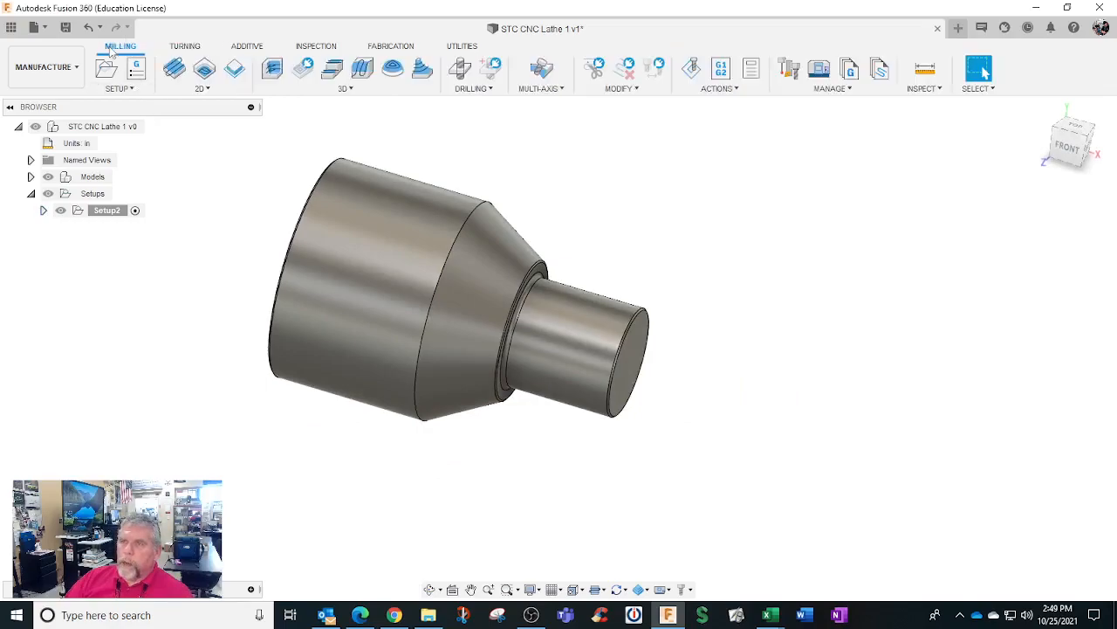
{"action": "left_click", "coordinate": [179, 47]}
{"action": "left_click", "coordinate": [240, 47]}
{"action": "left_click", "coordinate": [311, 48]}
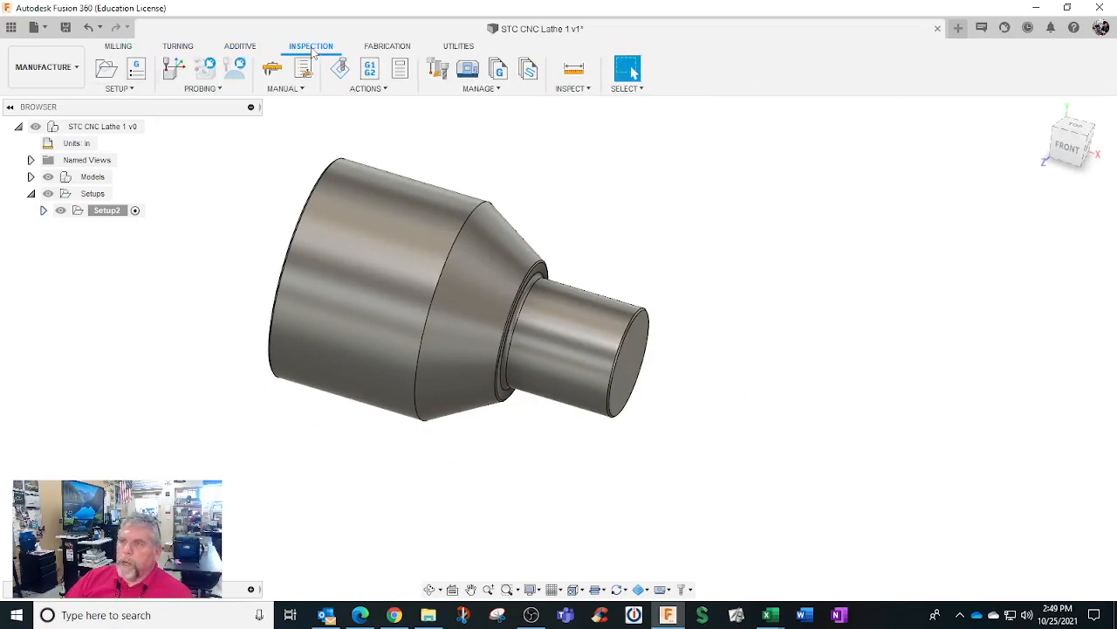
{"action": "left_click", "coordinate": [395, 49]}
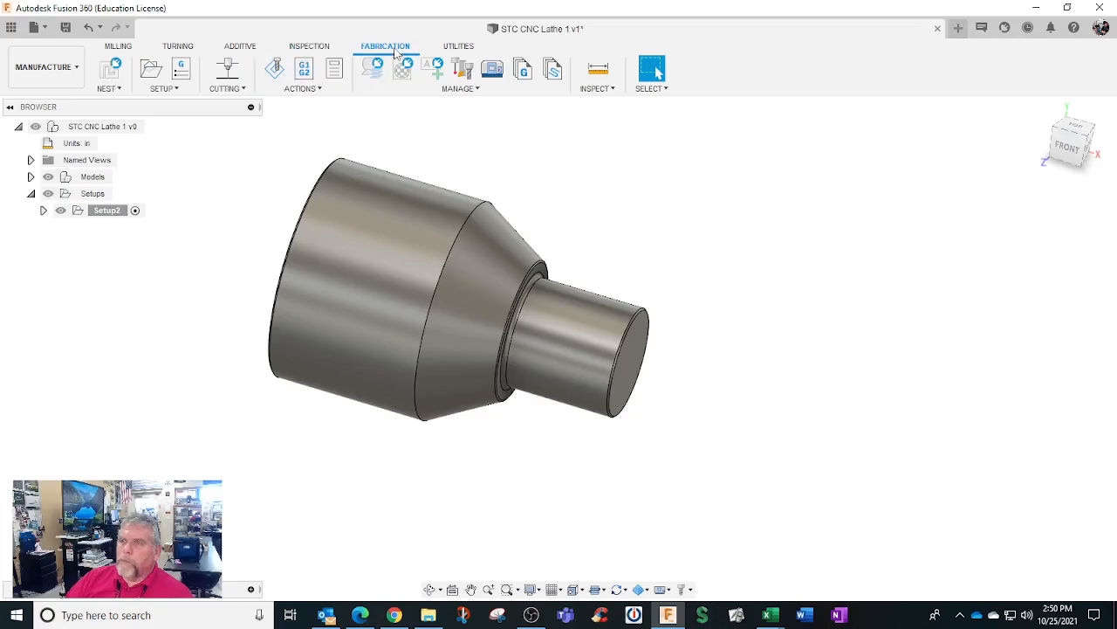
{"action": "left_click", "coordinate": [189, 48]}
{"action": "left_click", "coordinate": [118, 47]}
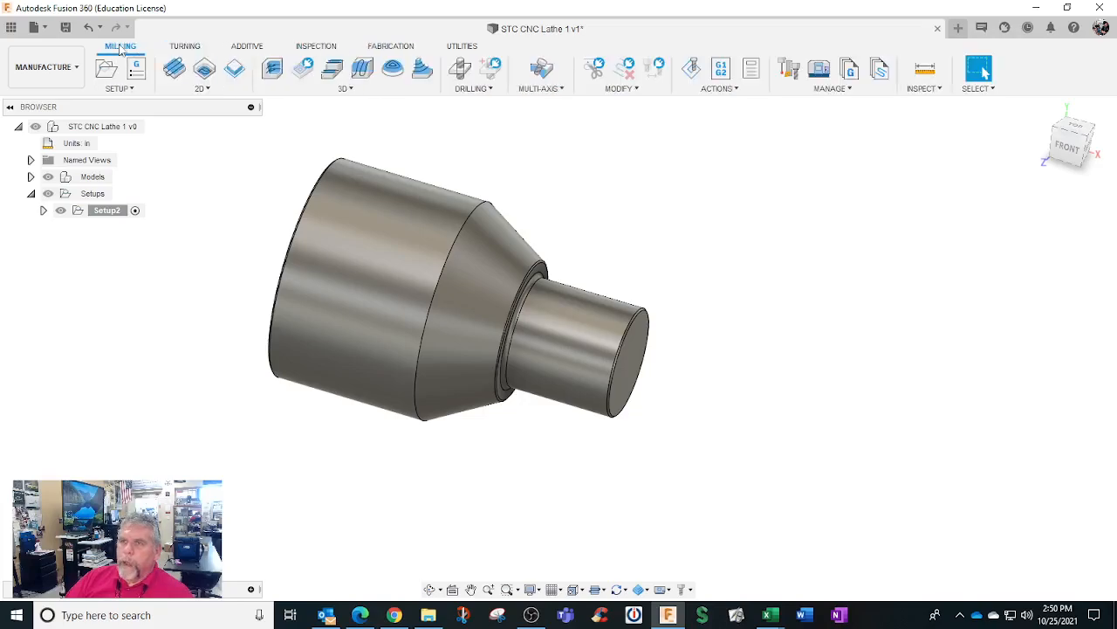
{"action": "left_click", "coordinate": [122, 88]}
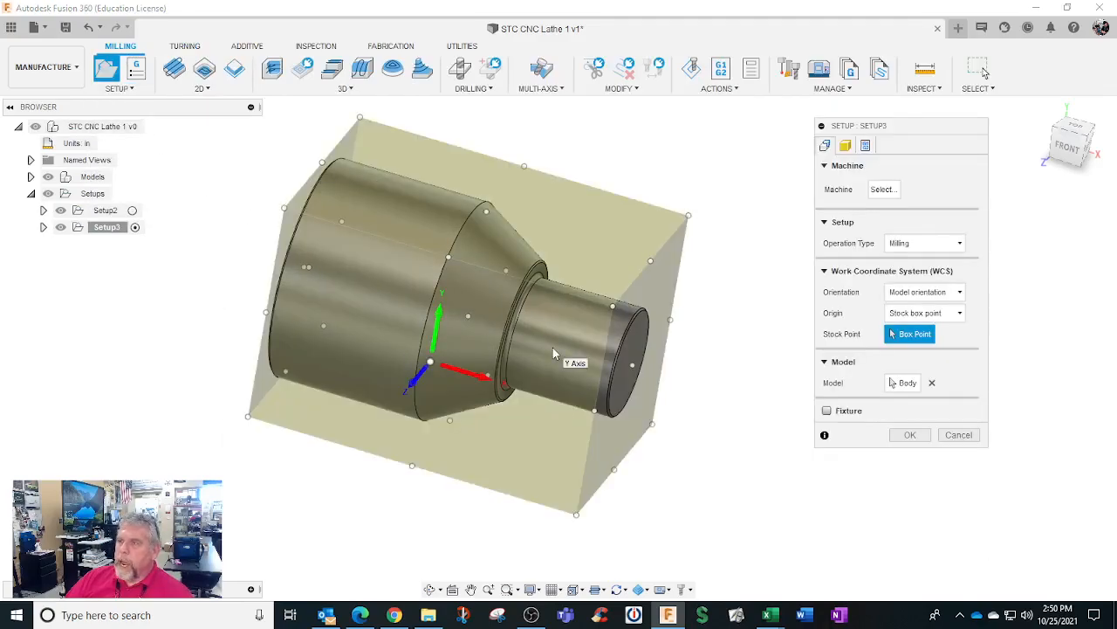
{"action": "left_click", "coordinate": [913, 243]}
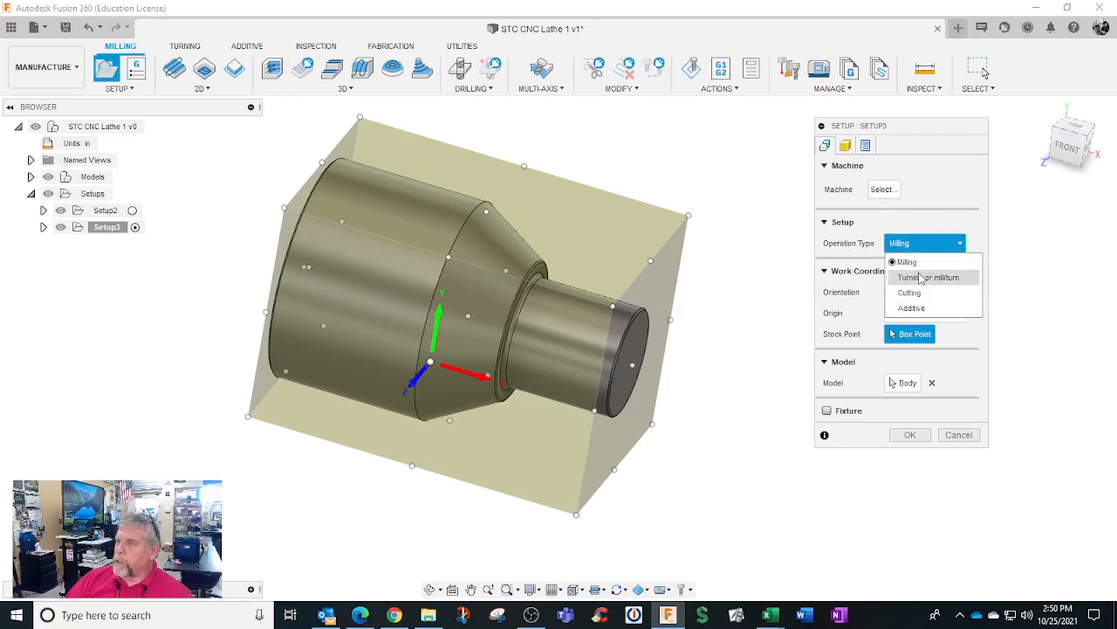
{"action": "left_click", "coordinate": [921, 278]}
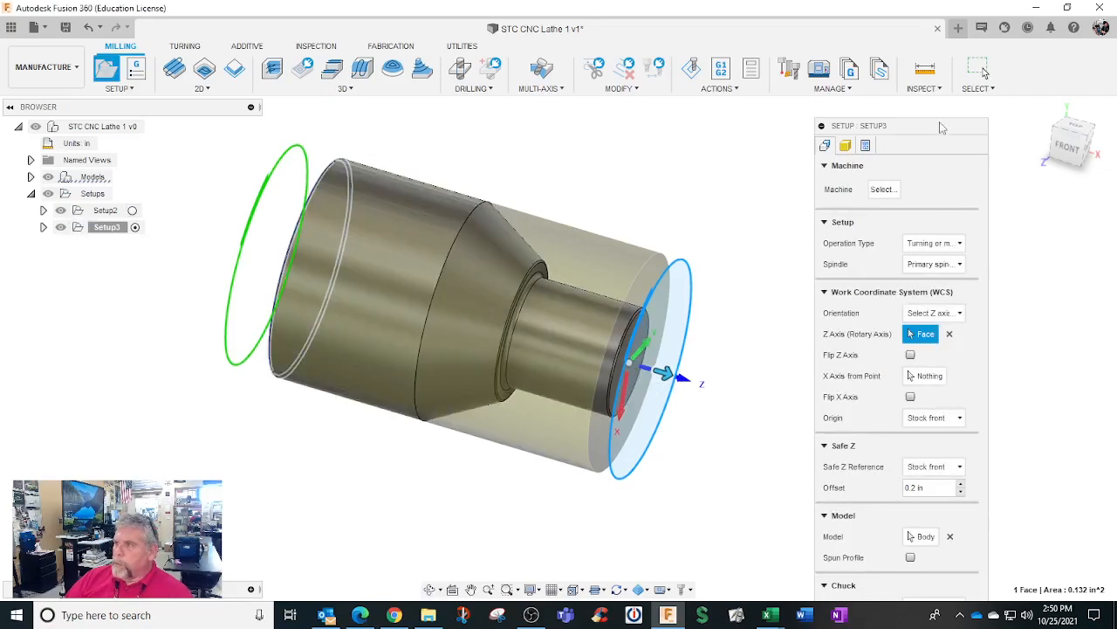
{"action": "left_click_drag", "start_coordinate": [942, 126], "coordinate": [942, 22]}
{"action": "left_click", "coordinate": [959, 548]}
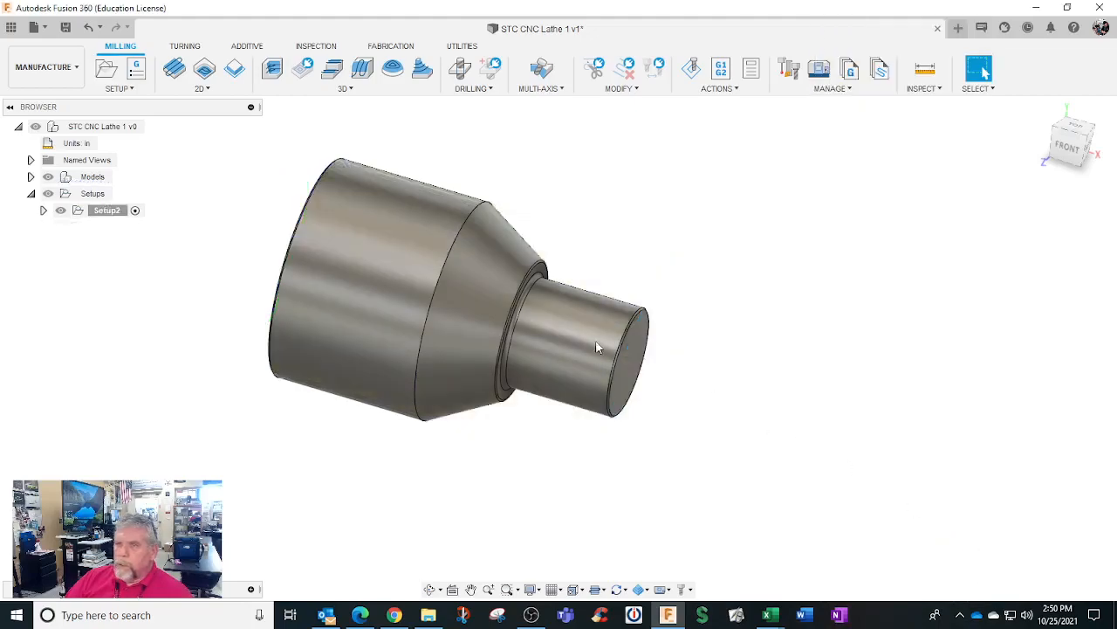
Step: Delete the old Setup2 and start a new setup with the Turning or mill/turn operation type
{"action": "right_click", "coordinate": [98, 211]}
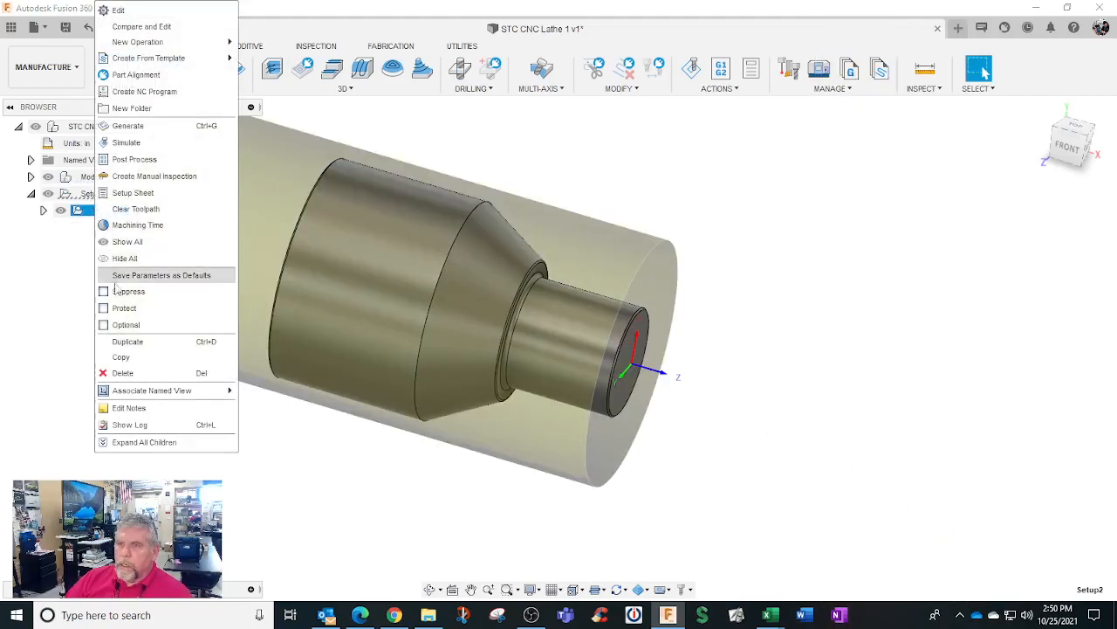
{"action": "left_click", "coordinate": [124, 373]}
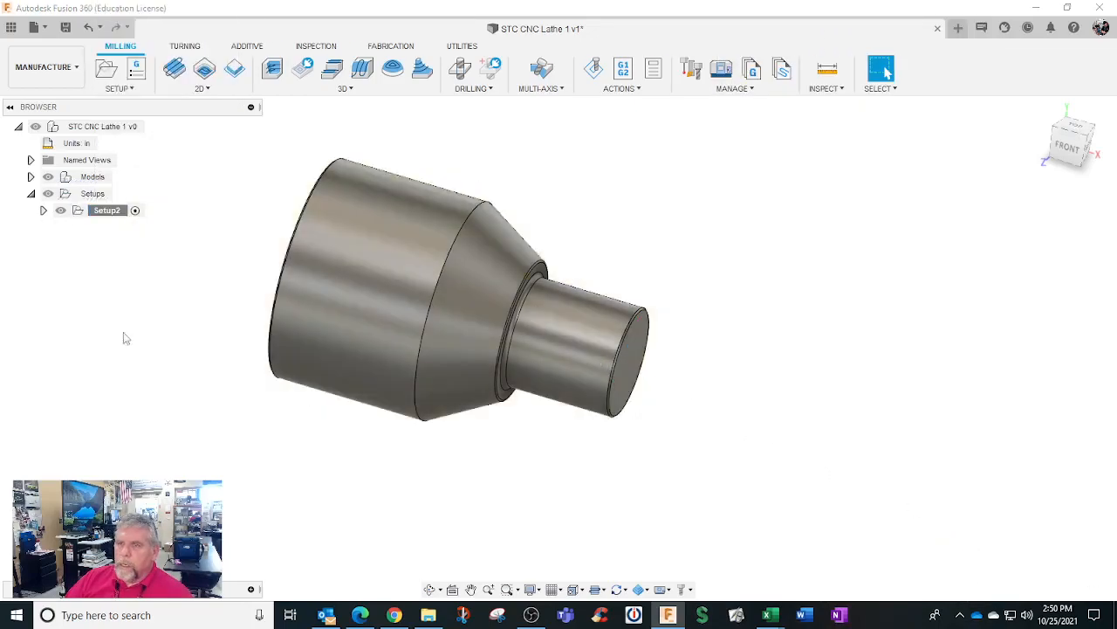
{"action": "left_click", "coordinate": [124, 90]}
{"action": "left_click", "coordinate": [118, 102]}
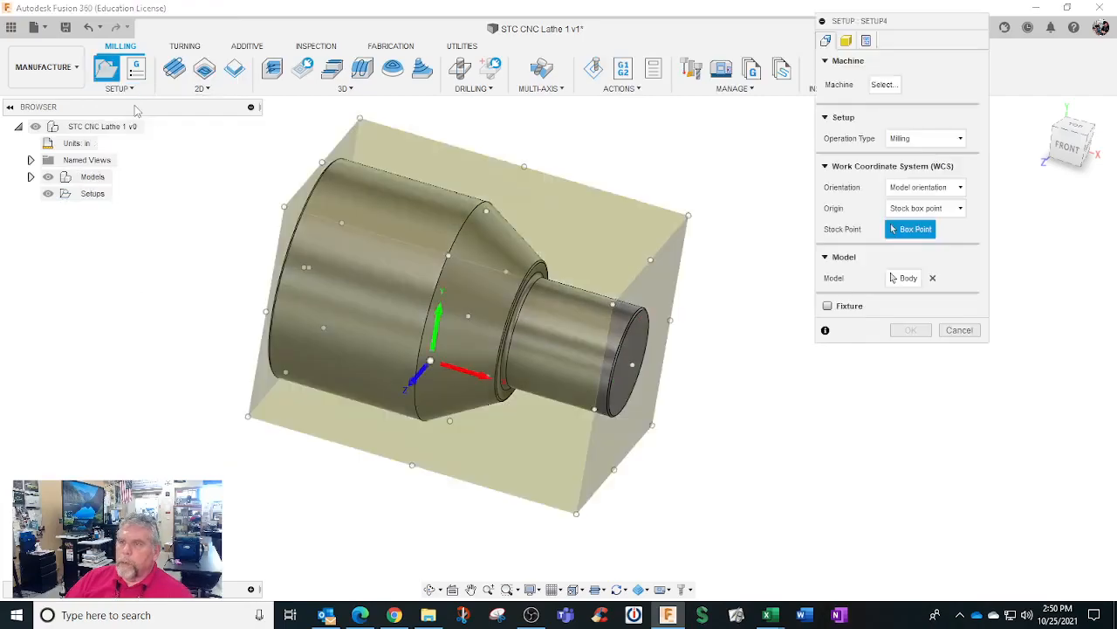
{"action": "left_click", "coordinate": [919, 141]}
{"action": "left_click", "coordinate": [926, 171]}
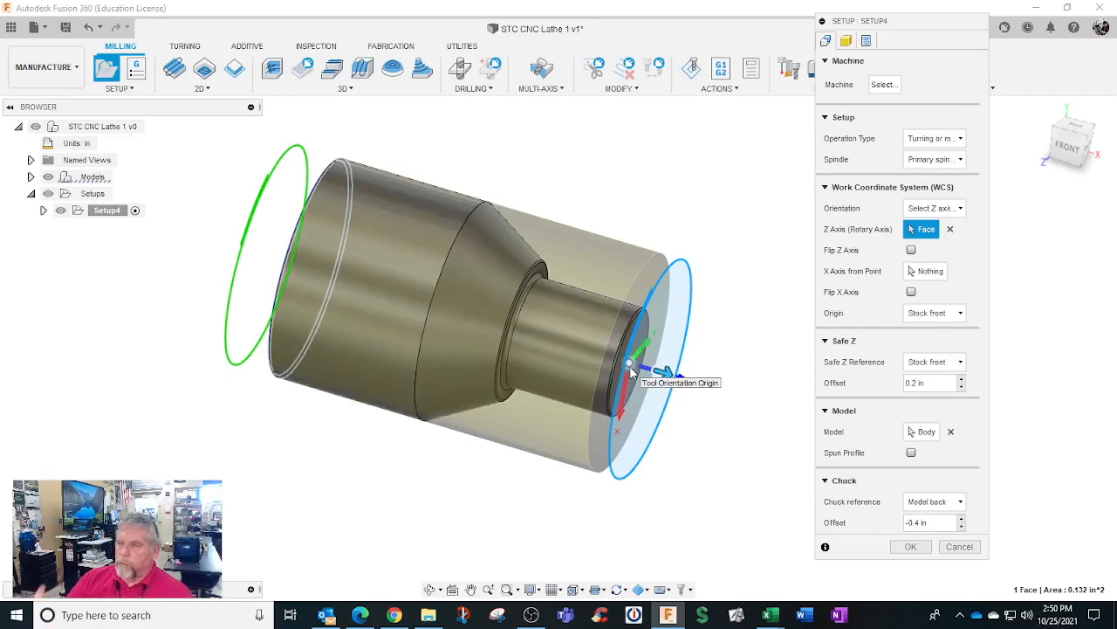
Step: Flip the X axis of the new setup's work coordinate system and activate the model body selection
{"action": "middle_click_drag", "start_coordinate": [552, 425], "coordinate": [480, 448], "text": "shift"}
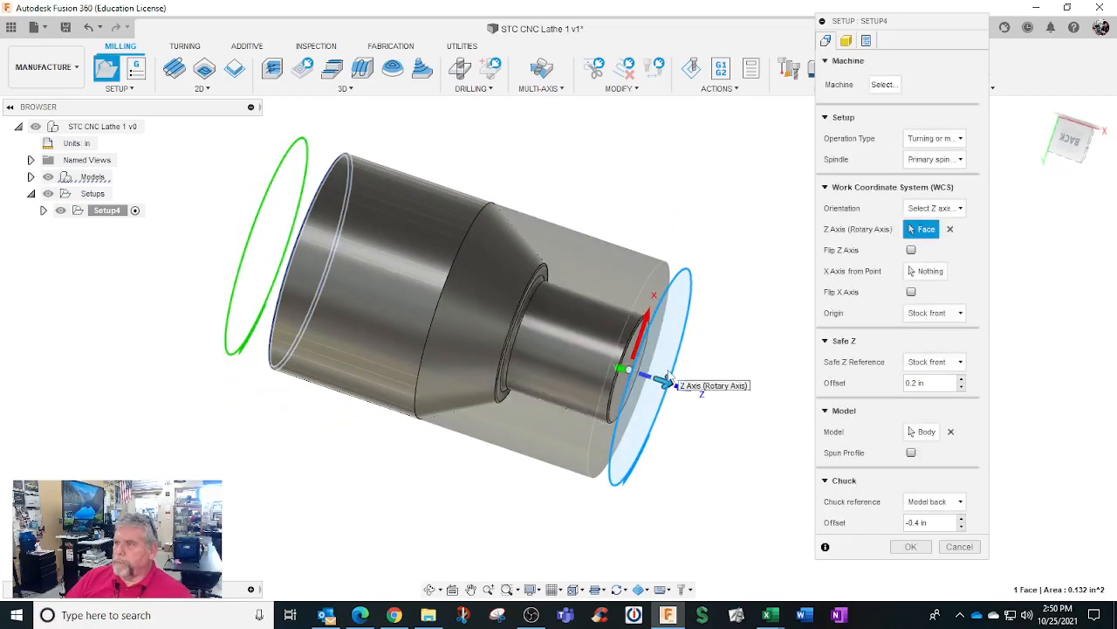
{"action": "left_click", "coordinate": [1042, 107]}
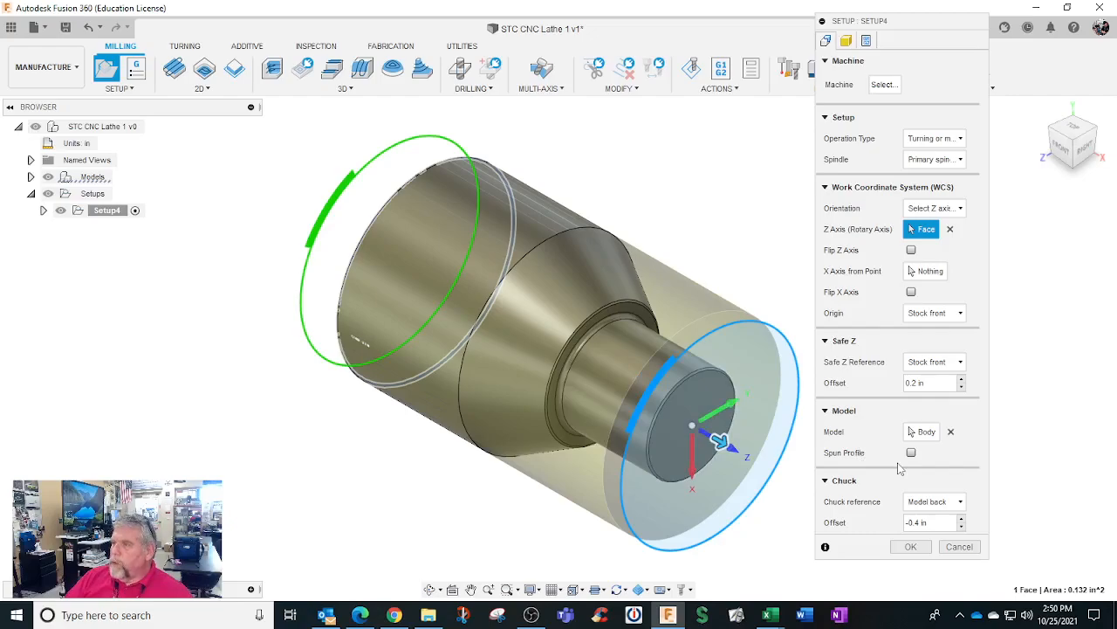
{"action": "left_click", "coordinate": [911, 292]}
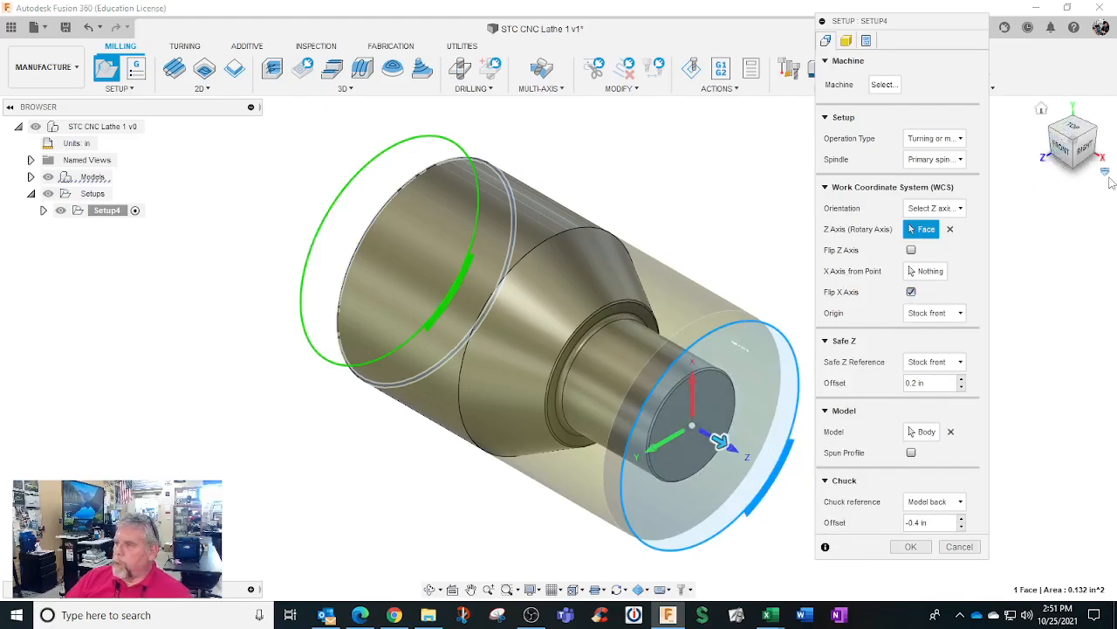
{"action": "left_click", "coordinate": [911, 428]}
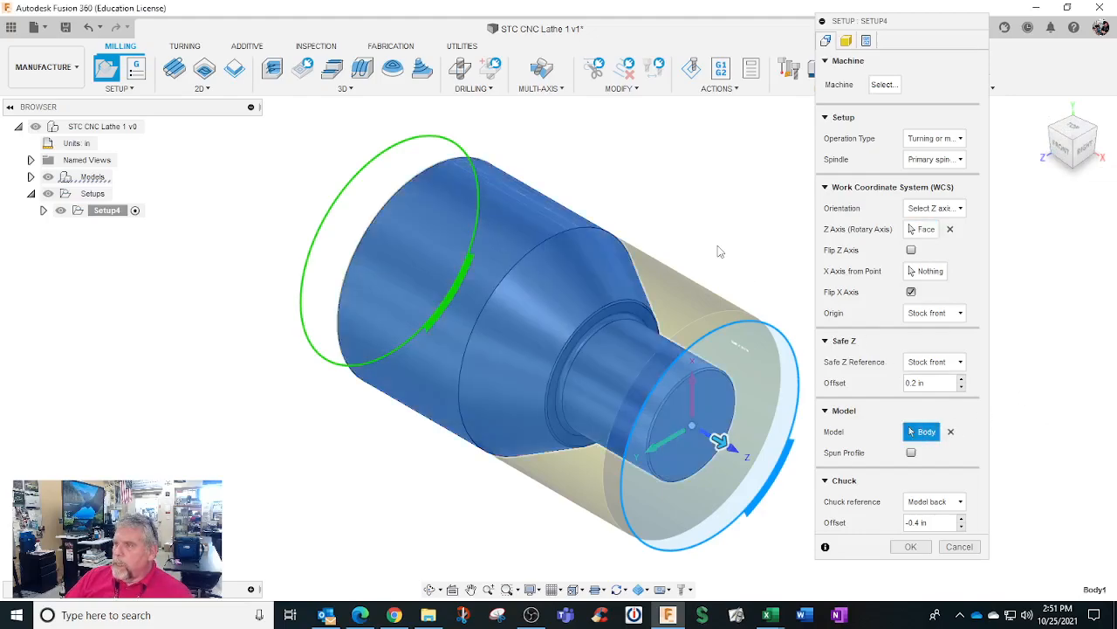
{"action": "mouse_move", "coordinate": [730, 252]}
{"action": "middle_mouse_down", "text": "shift"}
{"action": "mouse_move", "coordinate": [728, 227]}
{"action": "mouse_move", "coordinate": [721, 254]}
{"action": "middle_mouse_up", "text": "shift"}
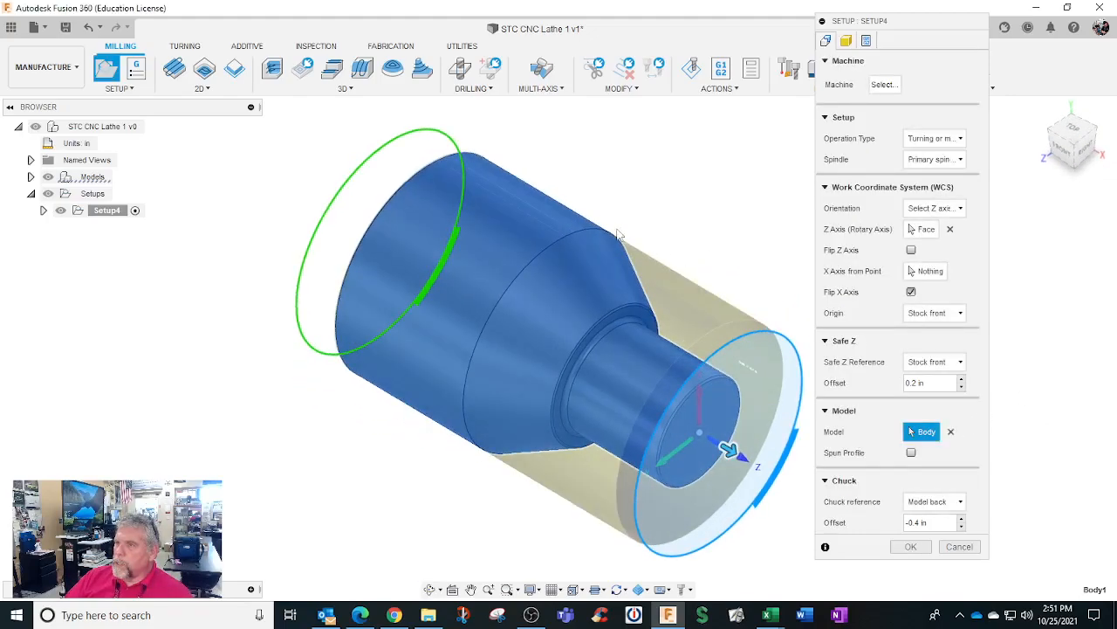
Step: Set the diameter of the setup's fixed size cylinder stock to 2.25 in
{"action": "left_click", "coordinate": [847, 41]}
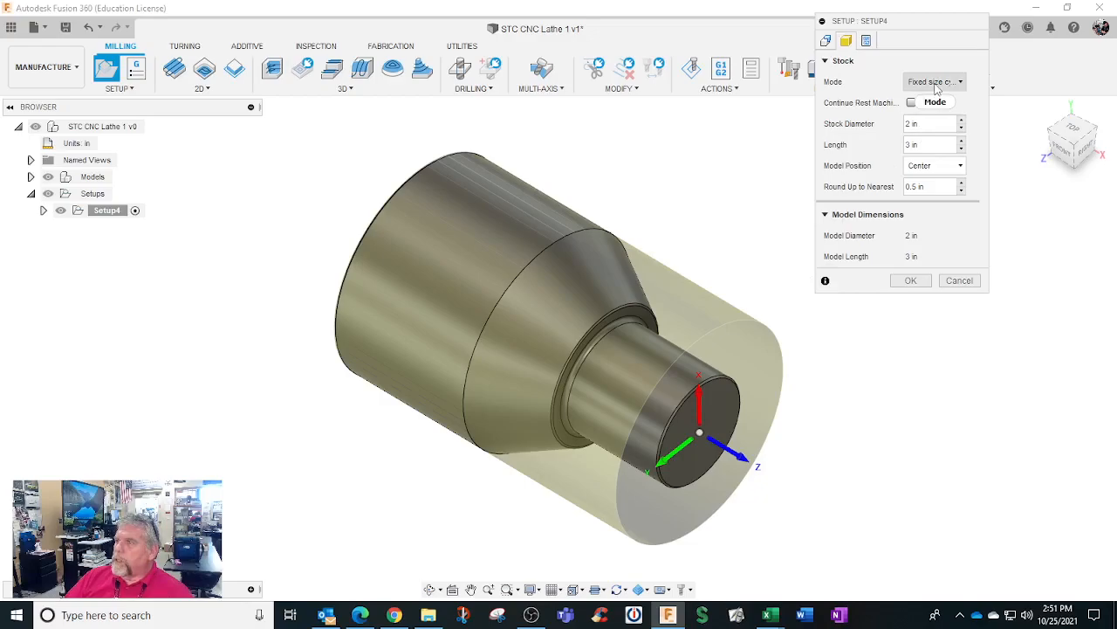
{"action": "left_click", "coordinate": [908, 127]}
{"action": "left_click_drag", "start_coordinate": [932, 124], "coordinate": [892, 124]}
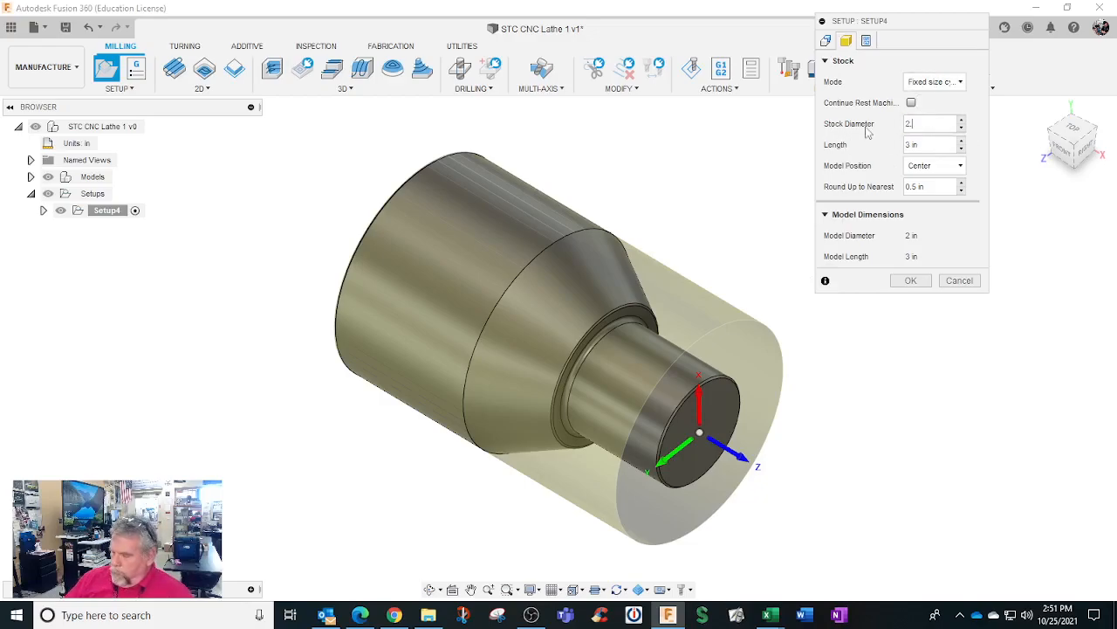
{"action": "mouse_move", "coordinate": [749, 267]}
{"action": "middle_mouse_down", "text": "shift"}
{"action": "mouse_move", "coordinate": [801, 204]}
{"action": "mouse_move", "coordinate": [744, 252]}
{"action": "middle_mouse_up", "text": "shift"}
Step: Position the model inside the stock by offset from front, with an offset of .025 in
{"action": "left_click", "coordinate": [927, 169]}
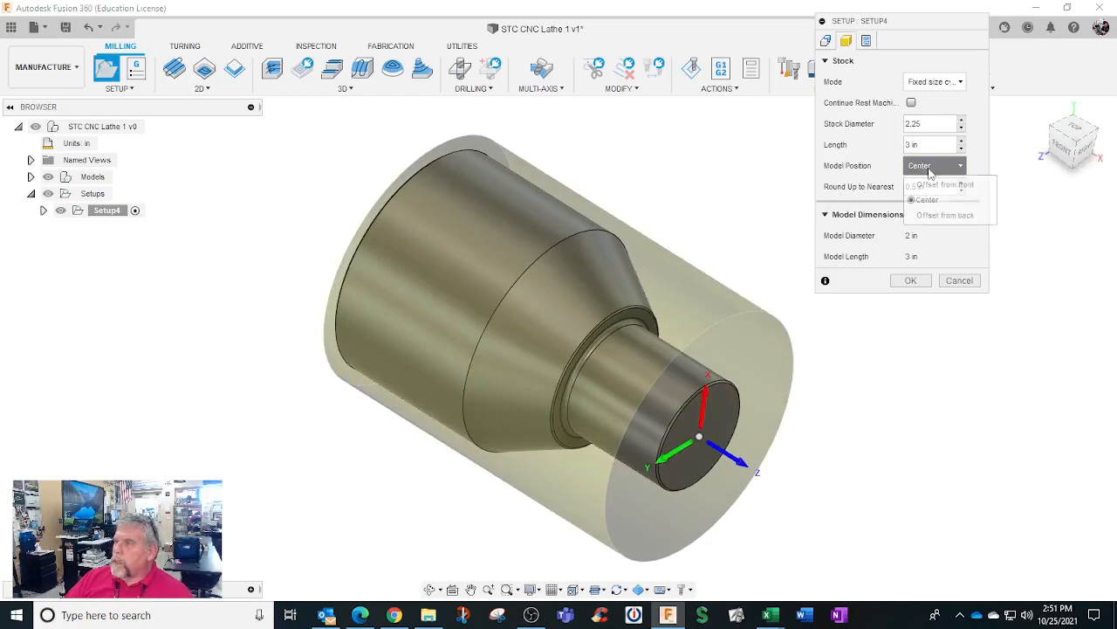
{"action": "left_click", "coordinate": [931, 185]}
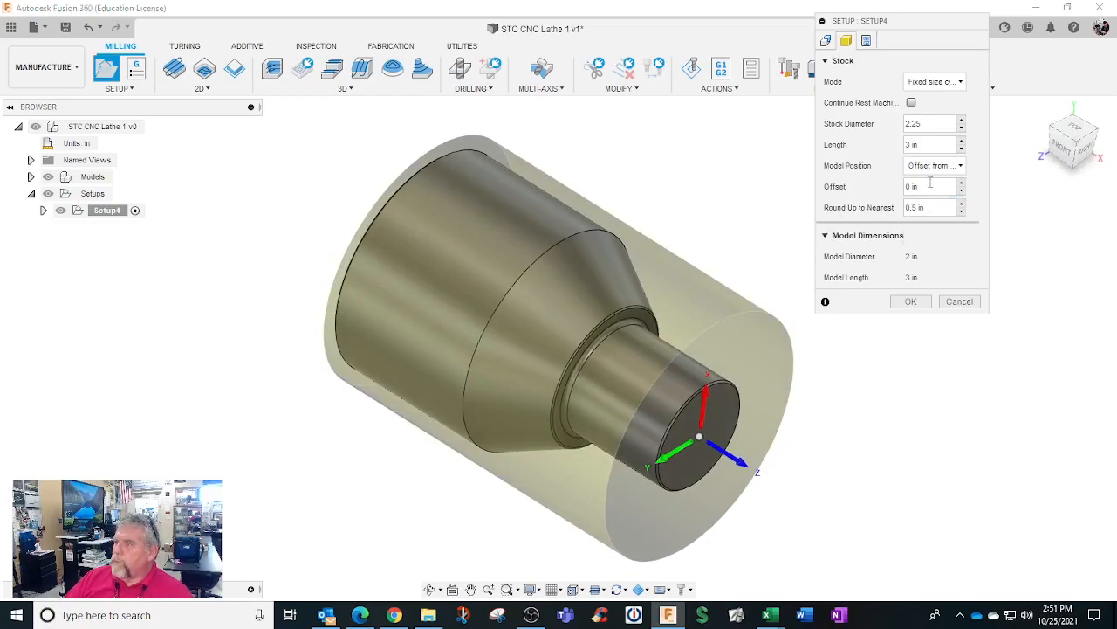
{"action": "left_click", "coordinate": [913, 187]}
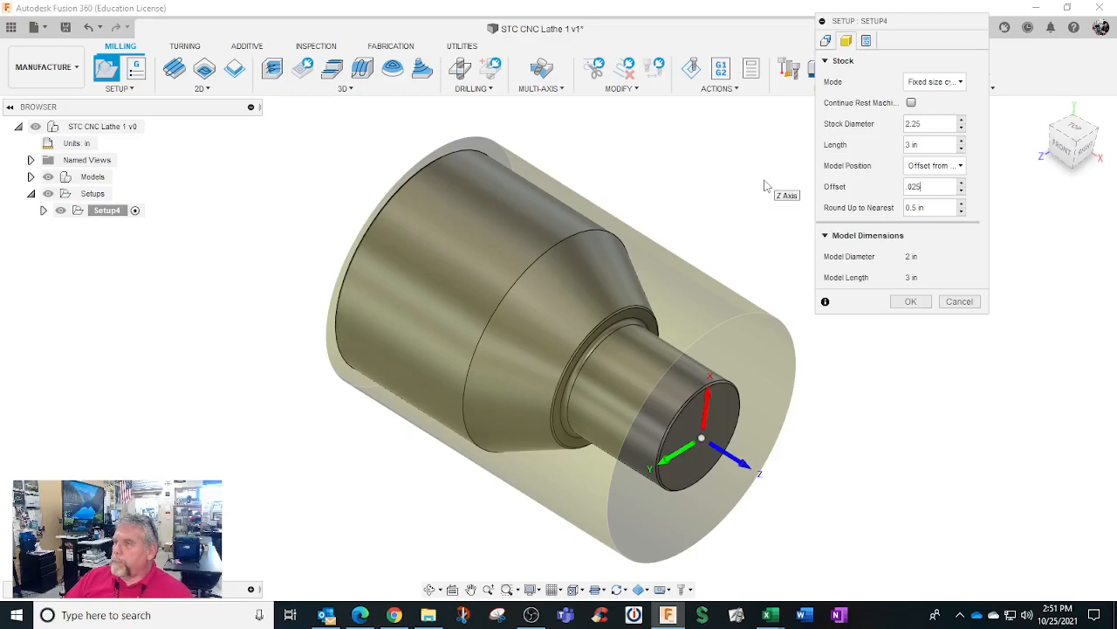
Step: Set the stock length to 4.0 in and check how the stock surrounds the part
{"action": "left_click", "coordinate": [930, 145]}
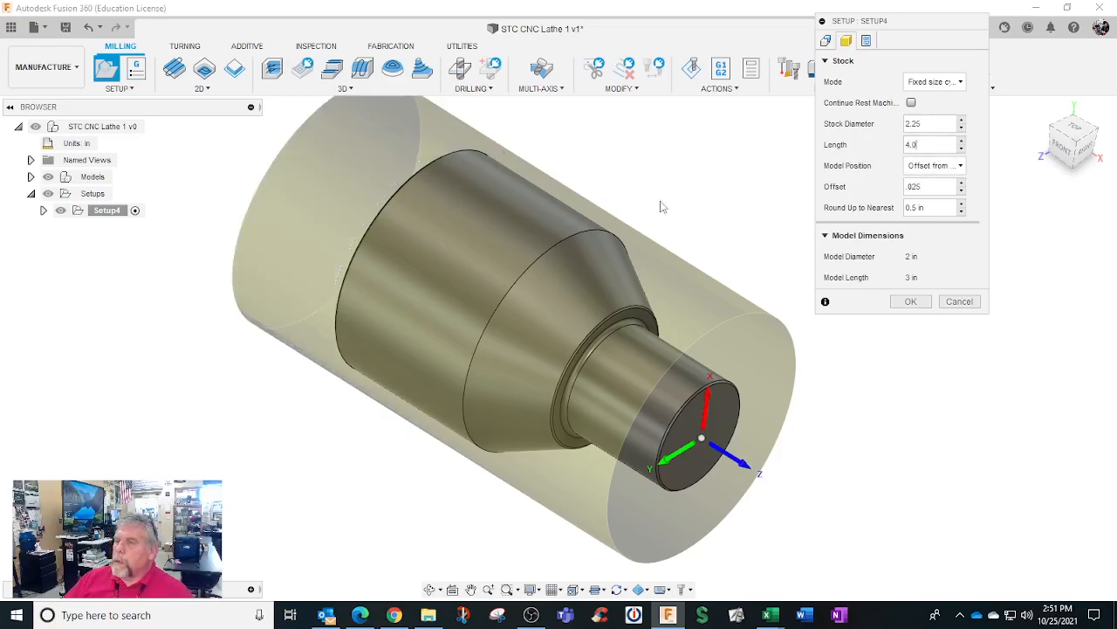
{"action": "middle_click_drag", "start_coordinate": [407, 243], "coordinate": [452, 254], "text": "shift"}
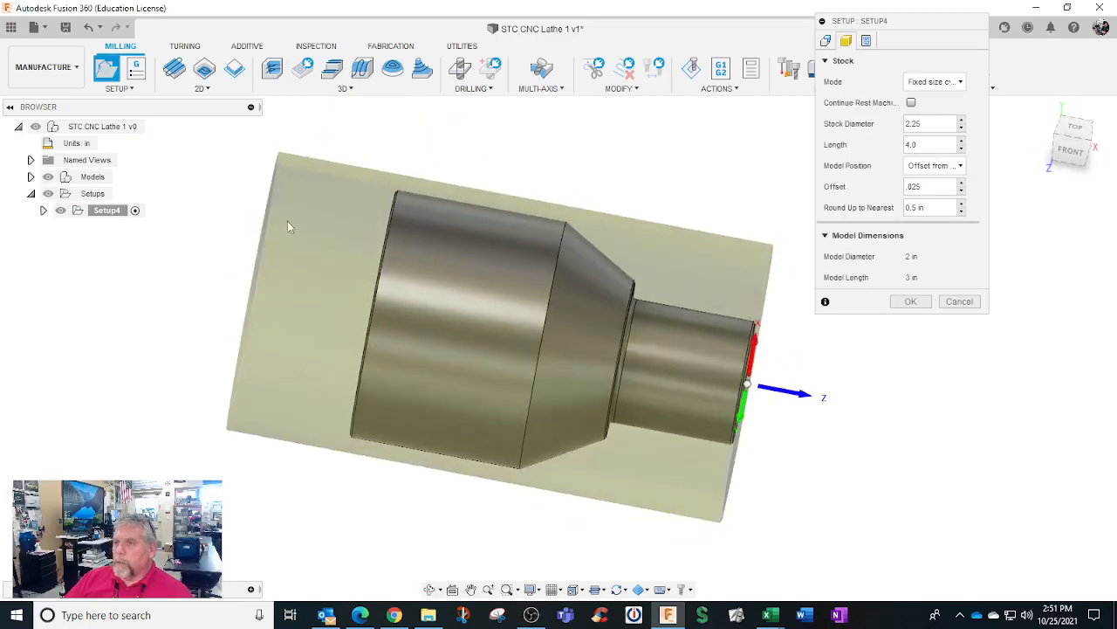
{"action": "middle_click_drag", "start_coordinate": [364, 233], "coordinate": [343, 232], "text": "shift"}
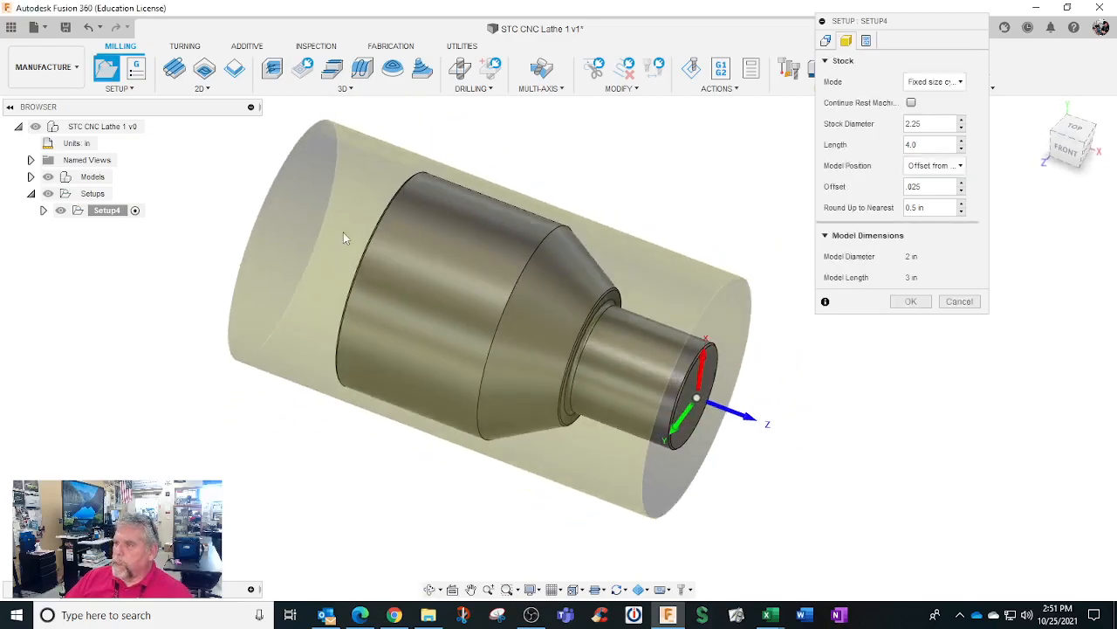
{"action": "scroll", "coordinate": [591, 299], "scroll_direction": "up", "scroll_amount": 2}
{"action": "scroll", "coordinate": [591, 298], "scroll_direction": "down", "scroll_amount": 3}
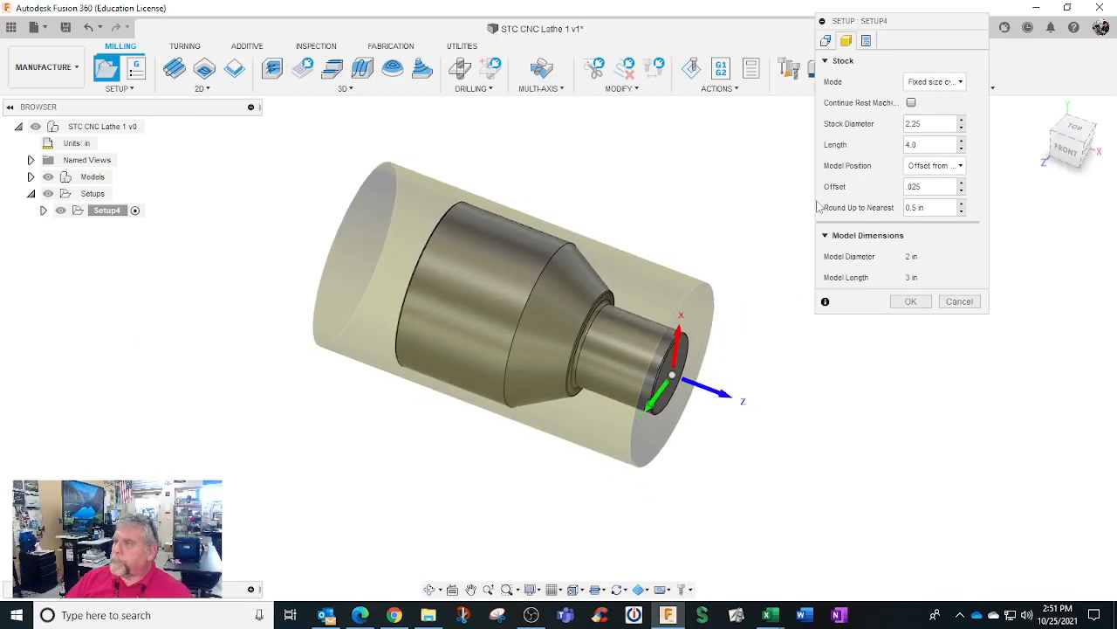
Step: Enter STC CNC lathe 1 as the setup's program comment and finish the setup
{"action": "left_click", "coordinate": [867, 41]}
{"action": "left_click", "coordinate": [935, 103]}
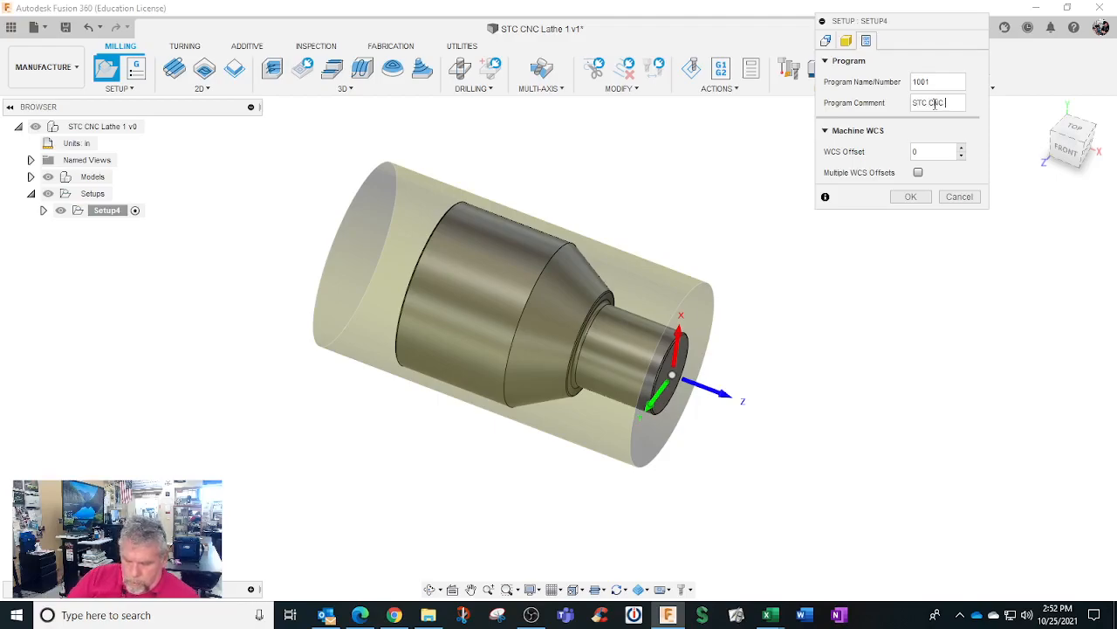
{"action": "type", "text": "athe 1"}
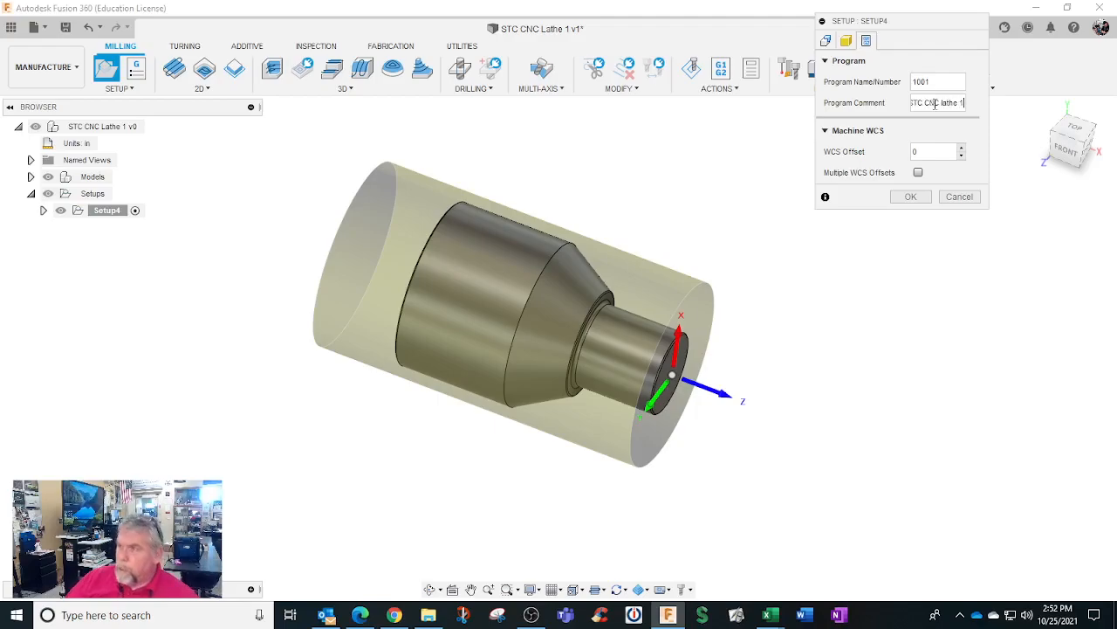
{"action": "left_click", "coordinate": [911, 196]}
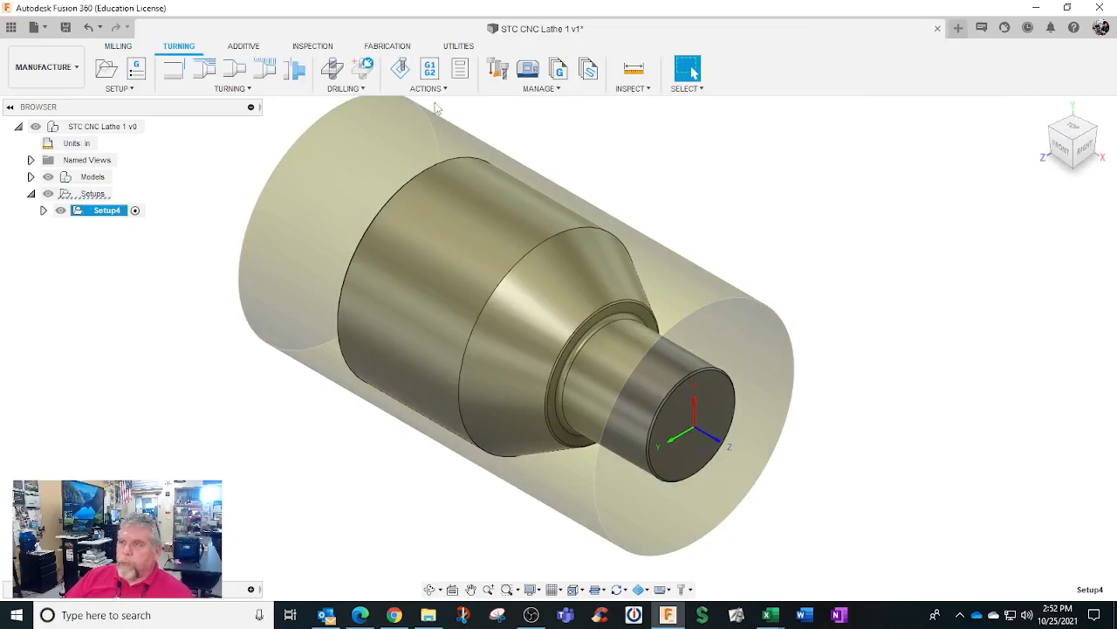
Step: Show the STC_Rocket_Lathe Tools cloud library in the Tool Library, filtered to the Turning category
{"action": "left_click", "coordinate": [493, 71]}
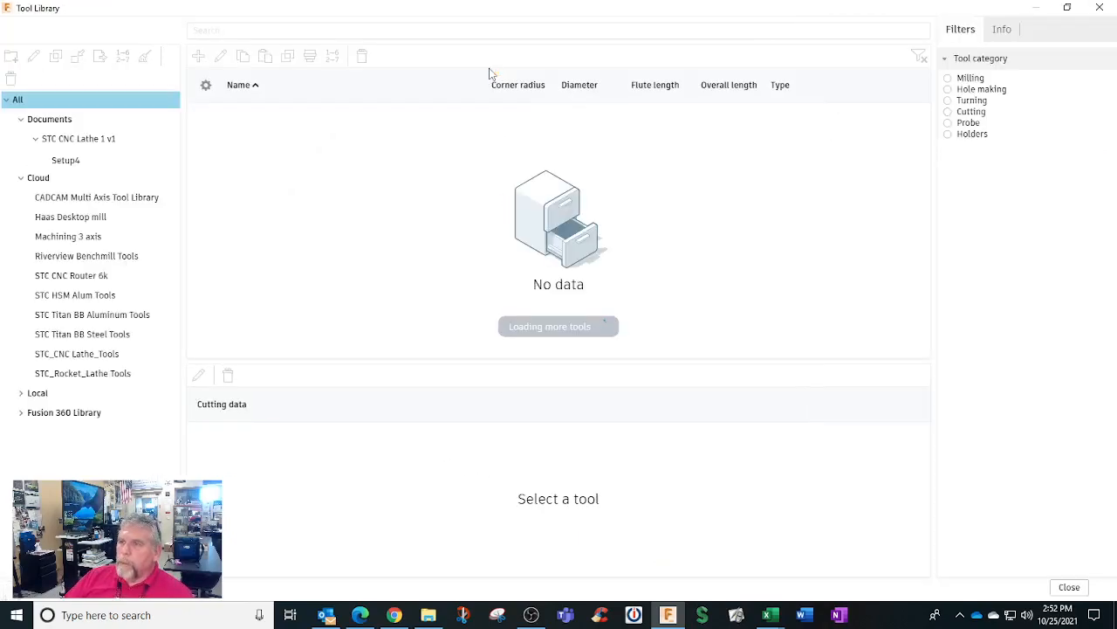
{"action": "left_click", "coordinate": [82, 377]}
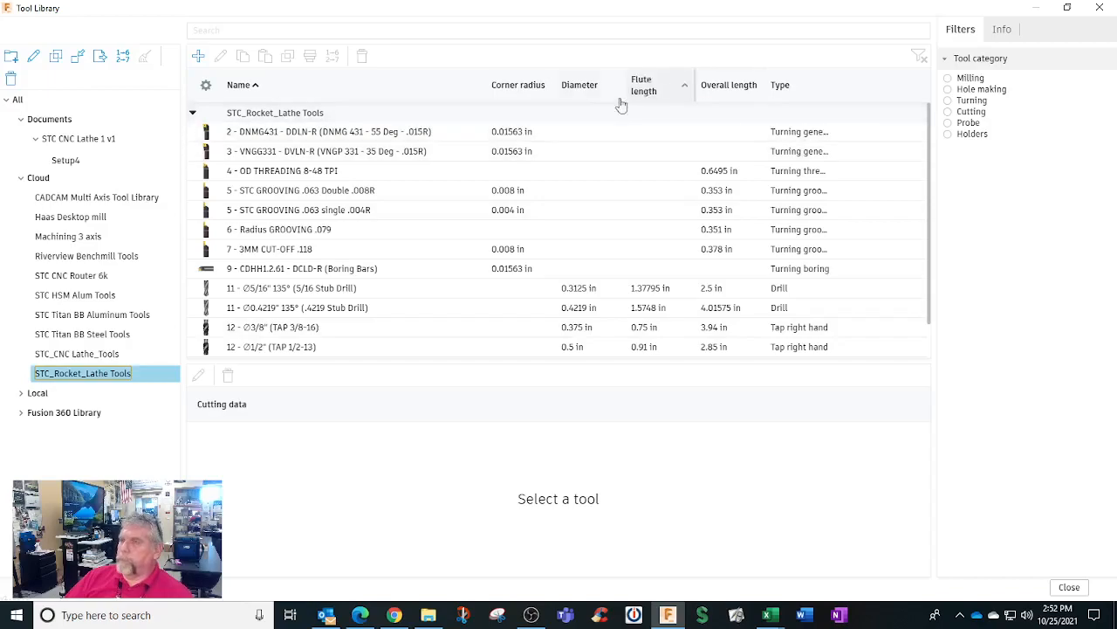
{"action": "left_click", "coordinate": [948, 100]}
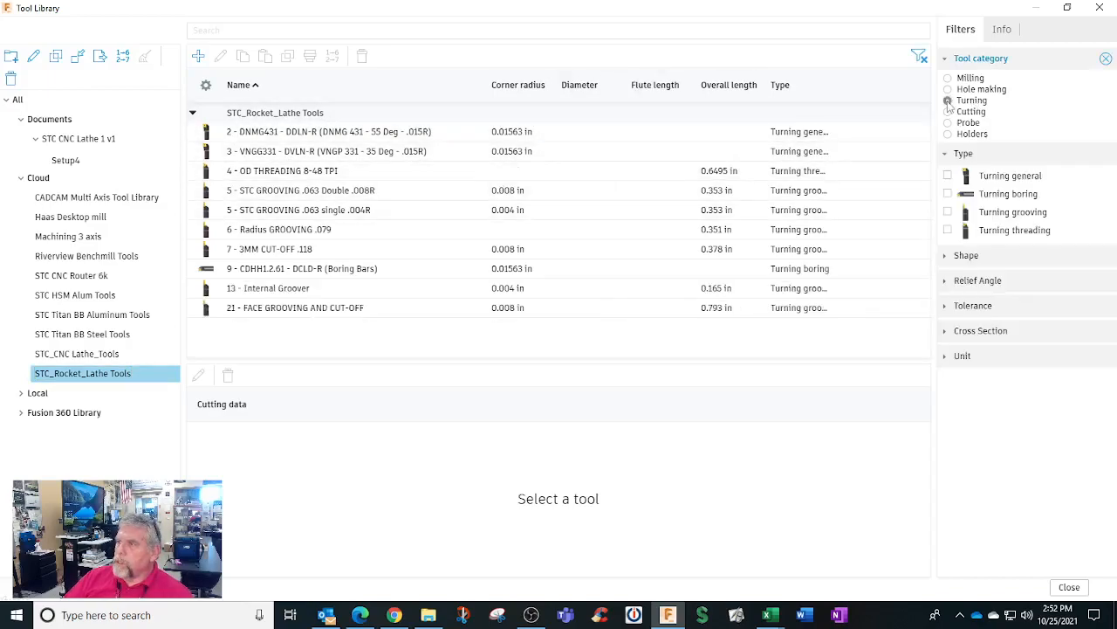
Step: Examine the general, boring, grooving and threading turning tools by filtering the library by type, ending with threading only
{"action": "left_click", "coordinate": [985, 177]}
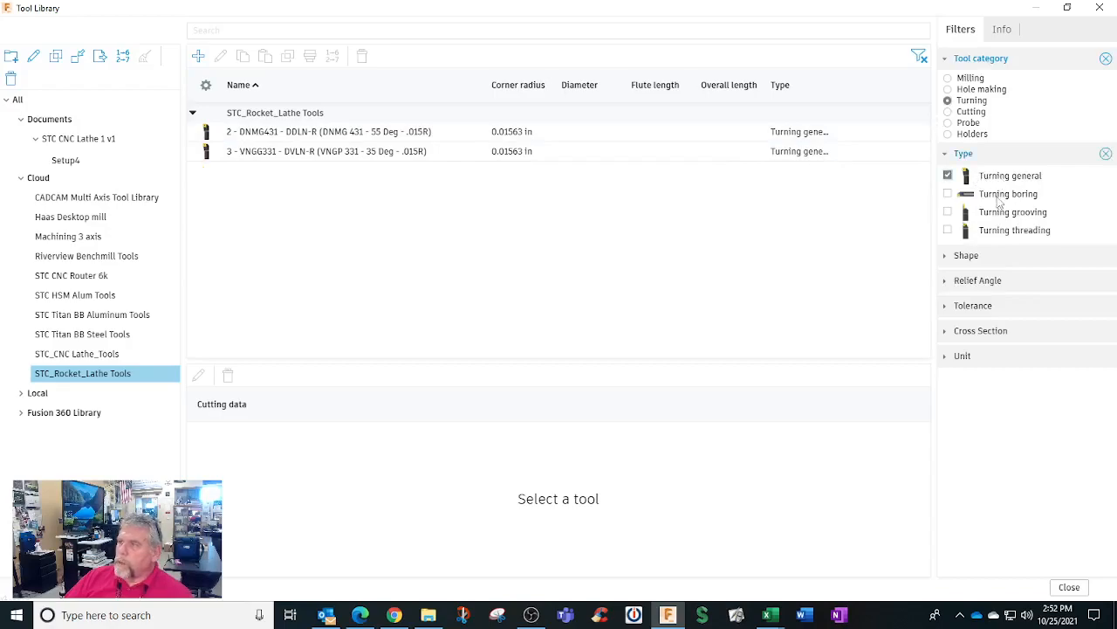
{"action": "left_click", "coordinate": [948, 193]}
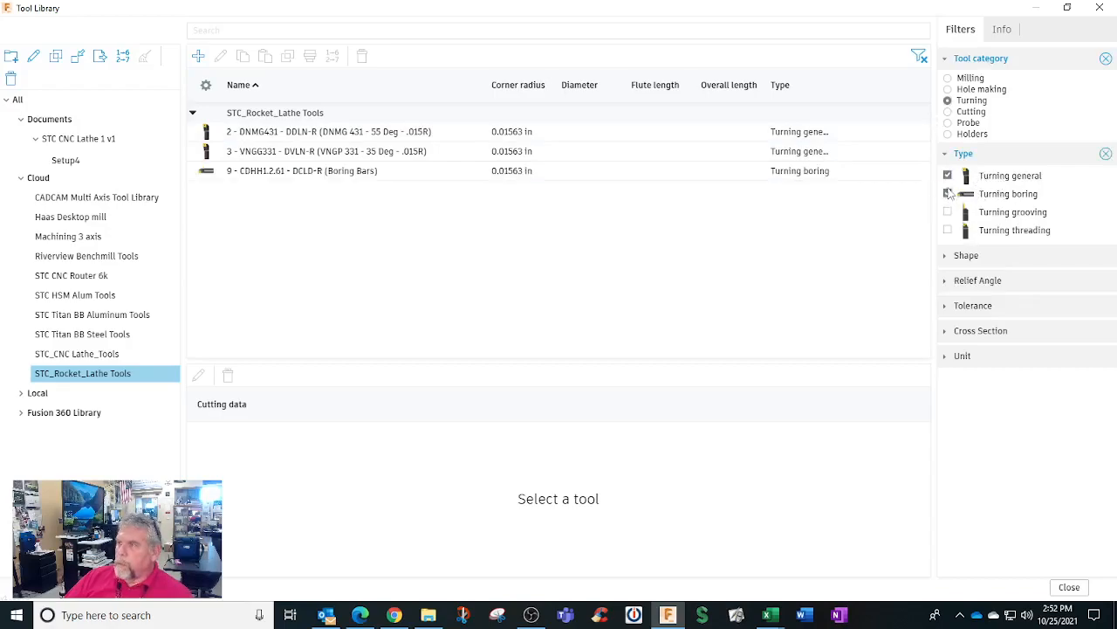
{"action": "left_click", "coordinate": [949, 177]}
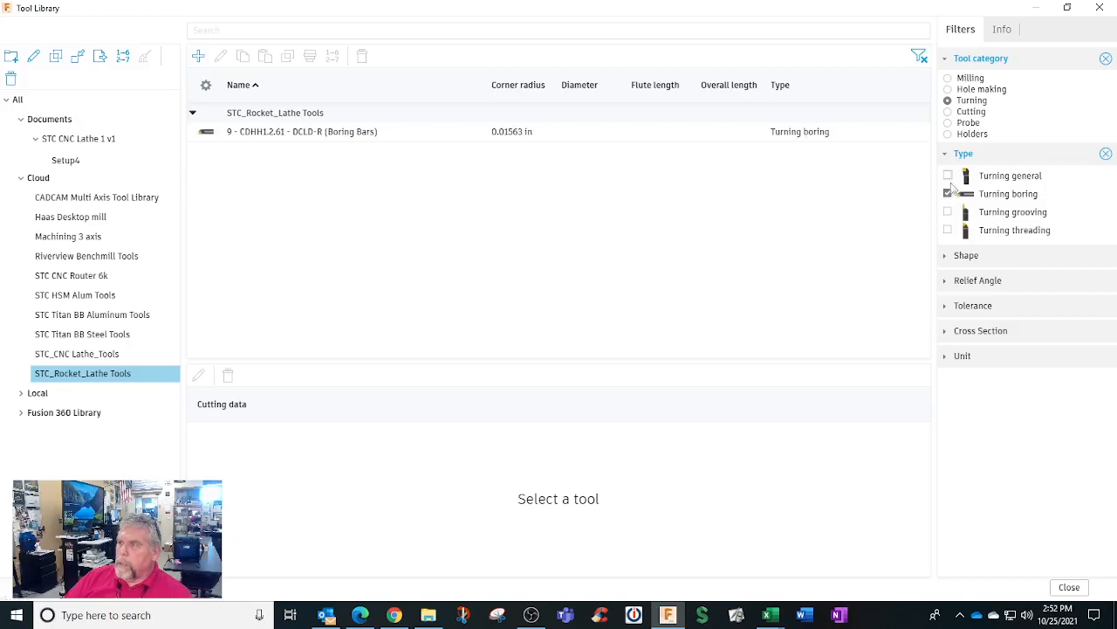
{"action": "left_click", "coordinate": [948, 213]}
{"action": "left_click", "coordinate": [948, 193]}
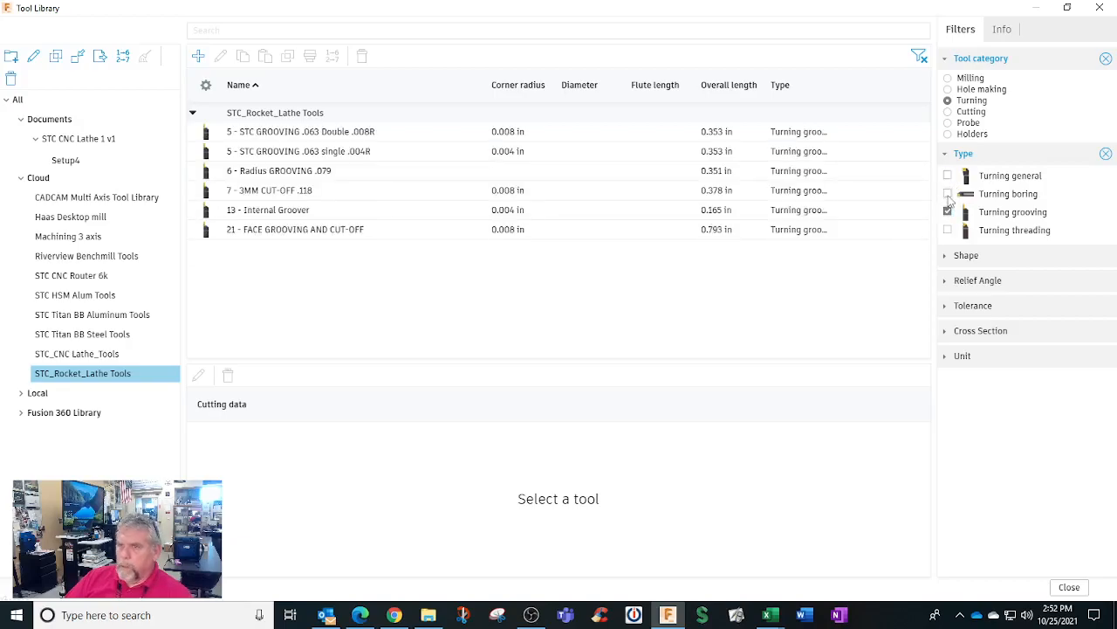
{"action": "left_click", "coordinate": [948, 231]}
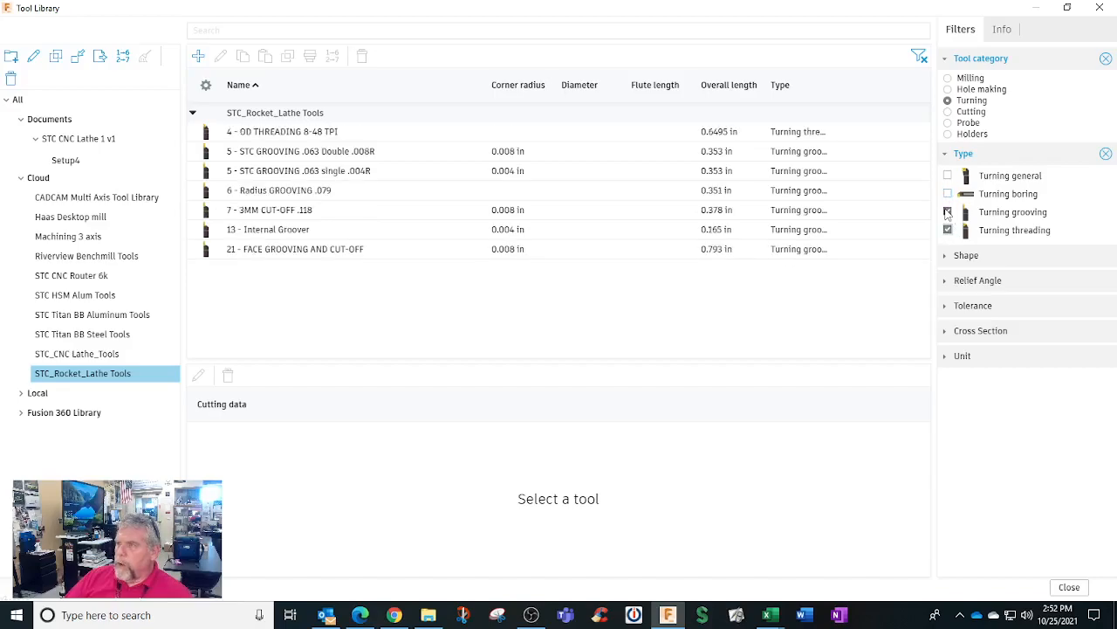
{"action": "left_click", "coordinate": [948, 212]}
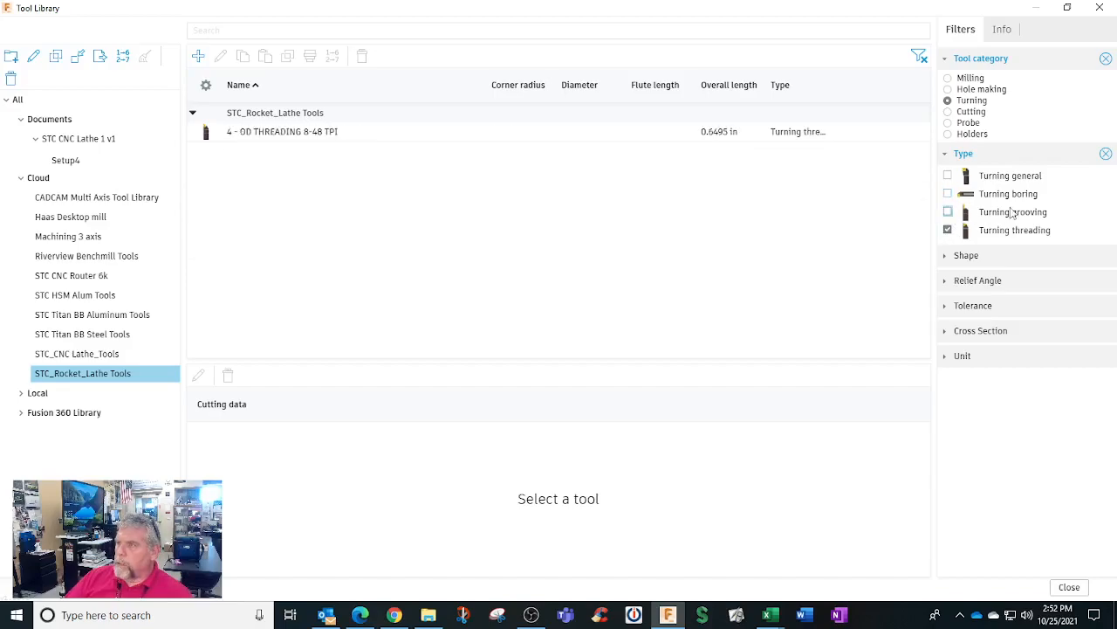
Step: Narrow the tool list to general turning tools, clear the type filter again, and close the library
{"action": "left_click", "coordinate": [948, 175]}
{"action": "left_click", "coordinate": [948, 230]}
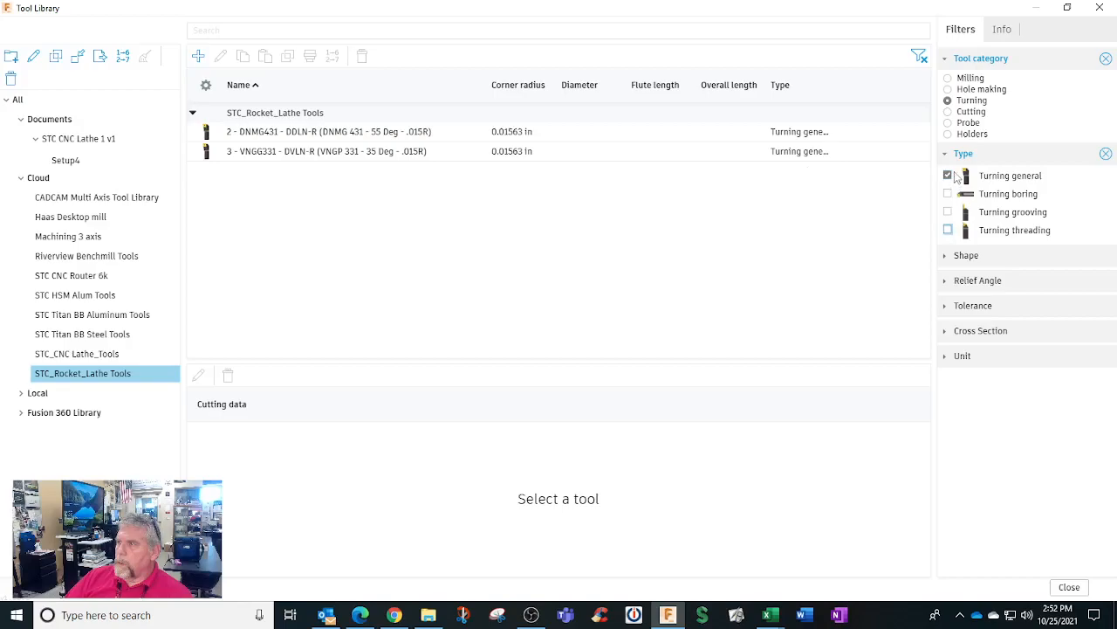
{"action": "left_click", "coordinate": [948, 176]}
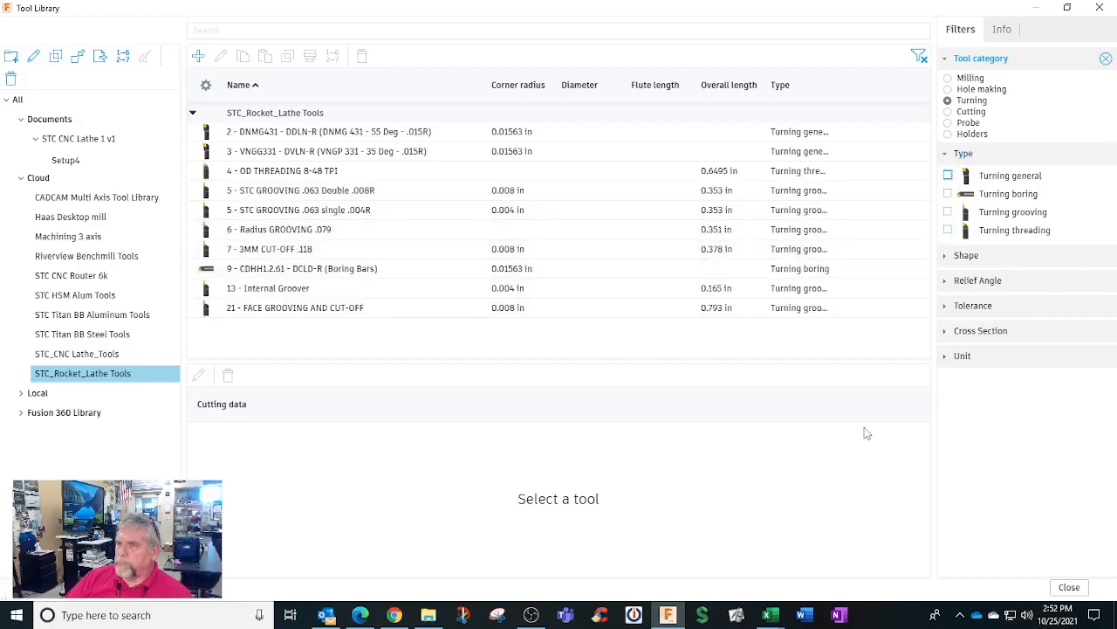
{"action": "left_click", "coordinate": [1069, 587]}
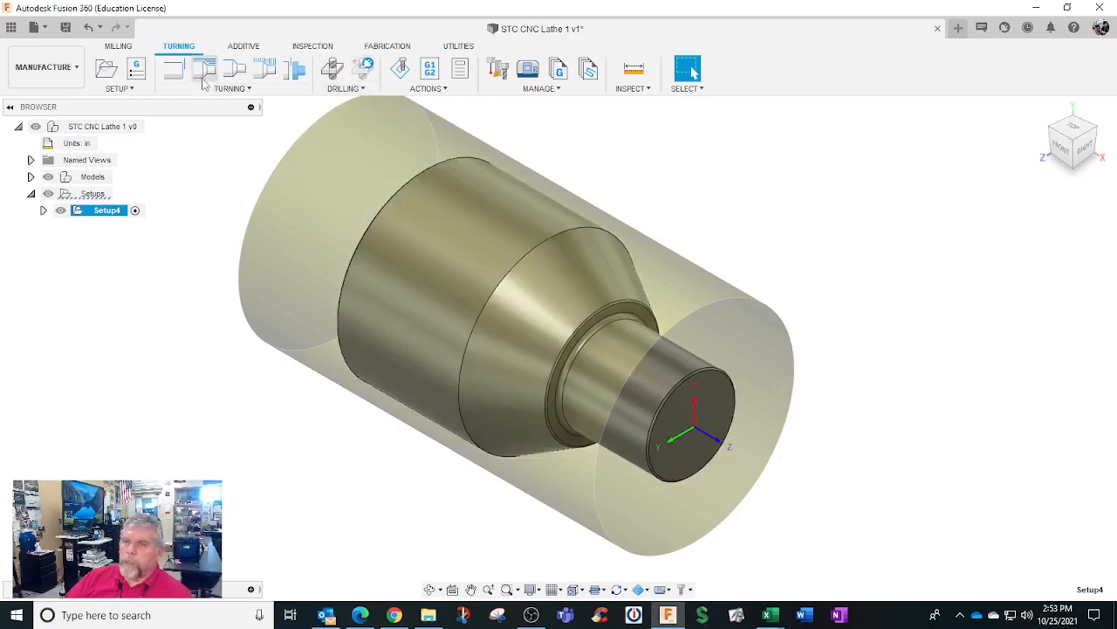
Step: Start a turning Face operation with tool 2 DNMG431 from the STC_Rocket_Lathe Tools library, using the STC aluminum Ruff cutting data
{"action": "mouse_move", "coordinate": [206, 73]}
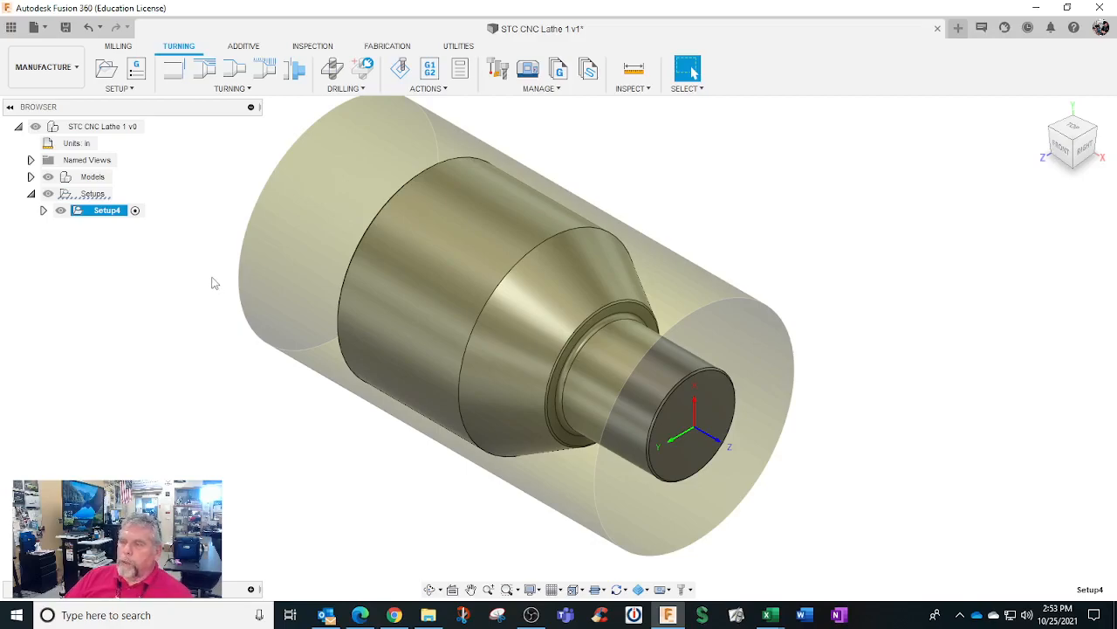
{"action": "left_click", "coordinate": [181, 73]}
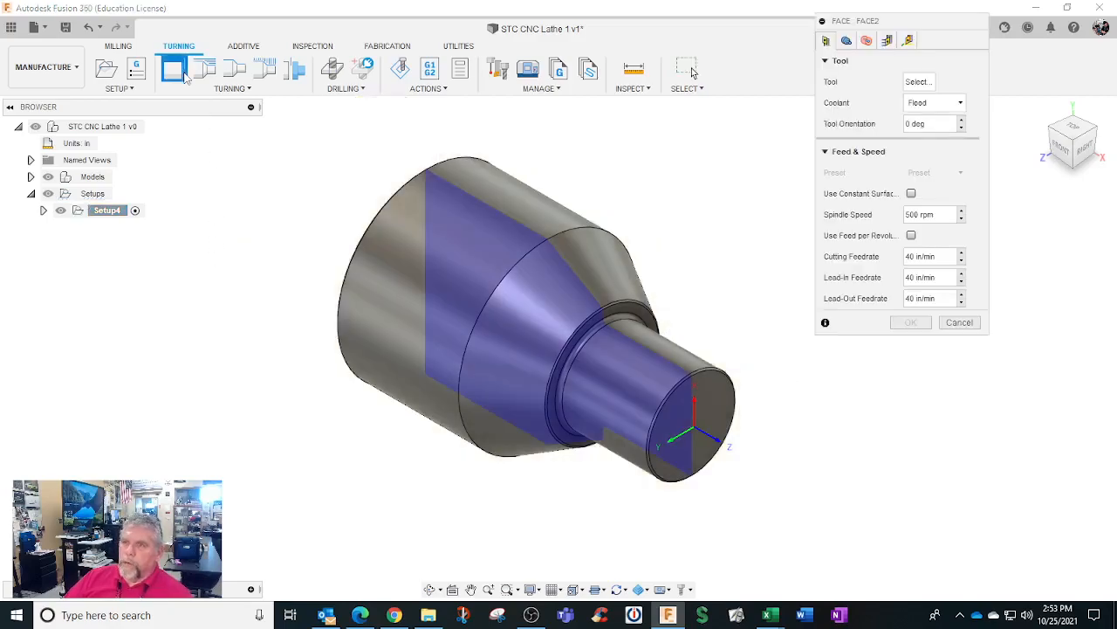
{"action": "left_click", "coordinate": [917, 82]}
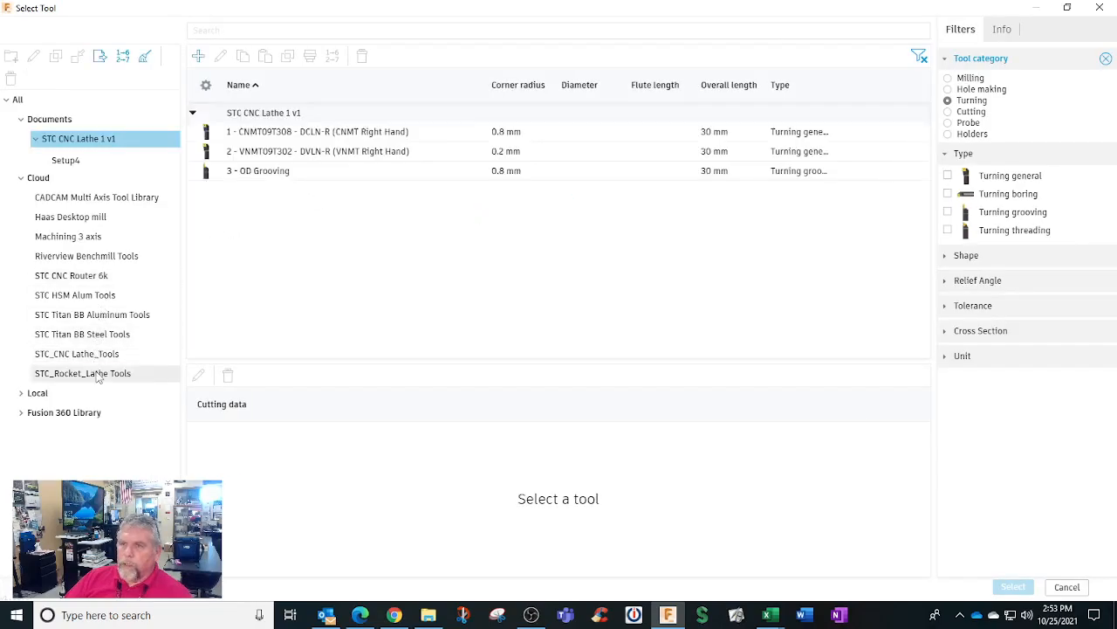
{"action": "left_click", "coordinate": [83, 374]}
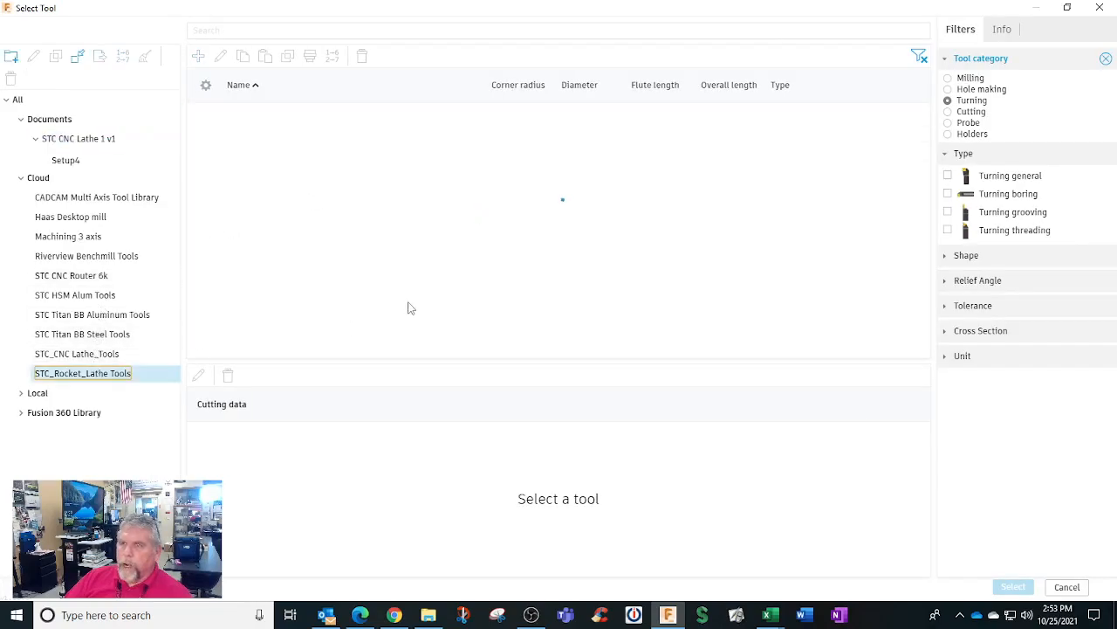
{"action": "left_click", "coordinate": [948, 177]}
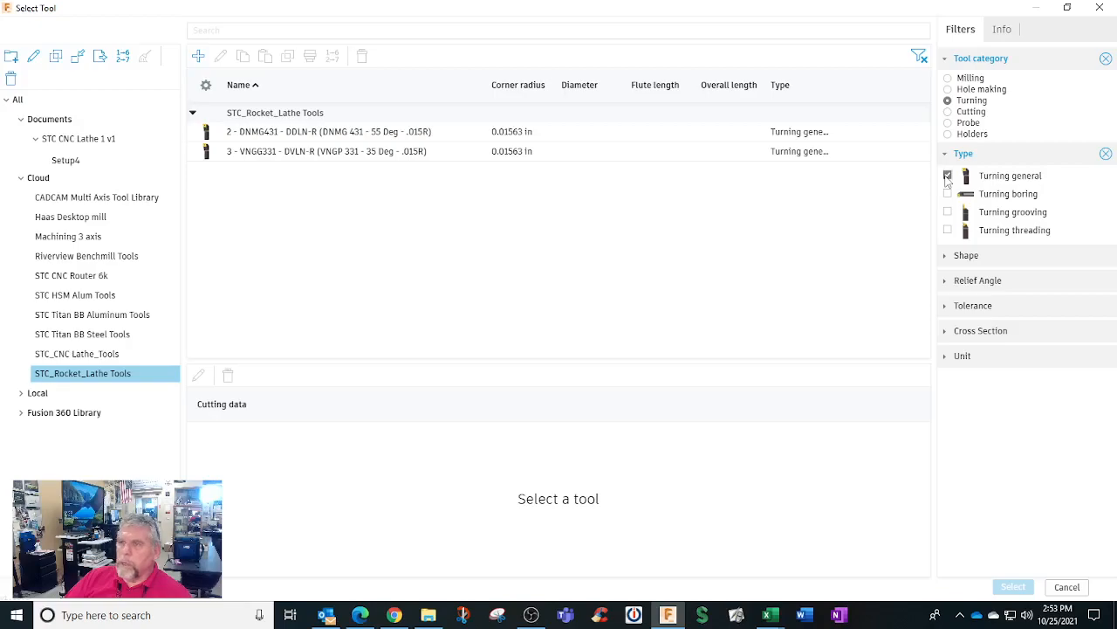
{"action": "left_click", "coordinate": [269, 136]}
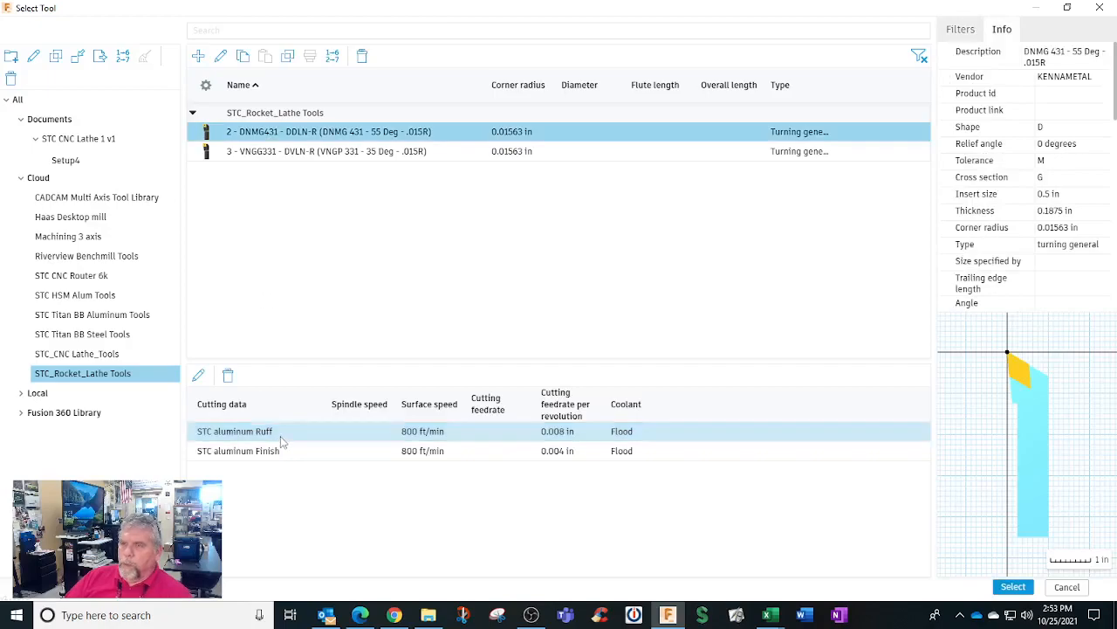
{"action": "left_click", "coordinate": [476, 437]}
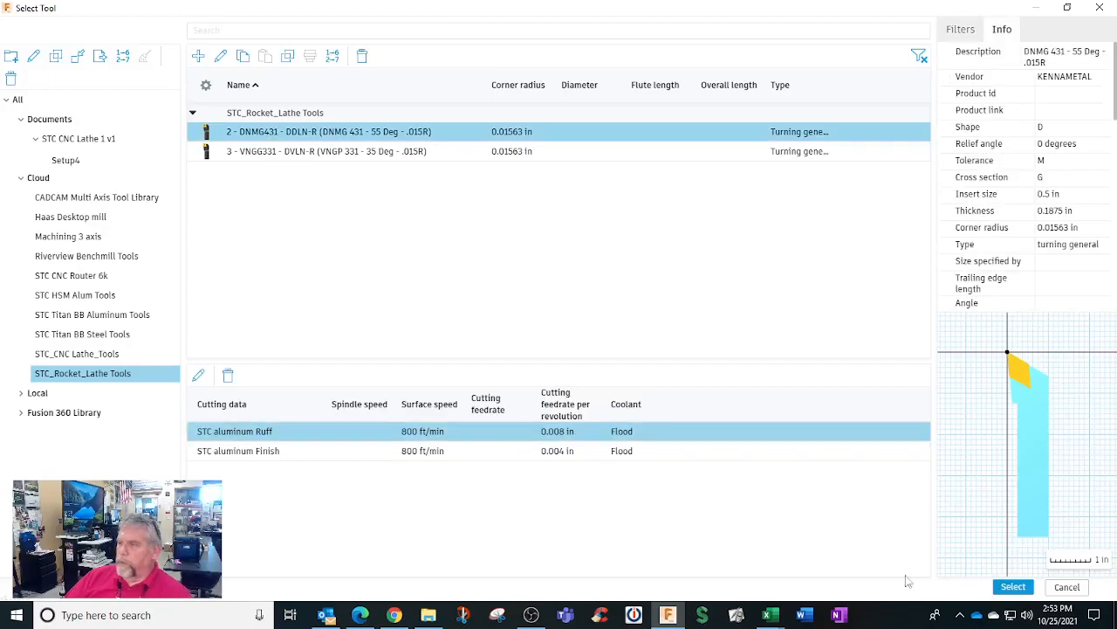
{"action": "left_click", "coordinate": [1013, 588]}
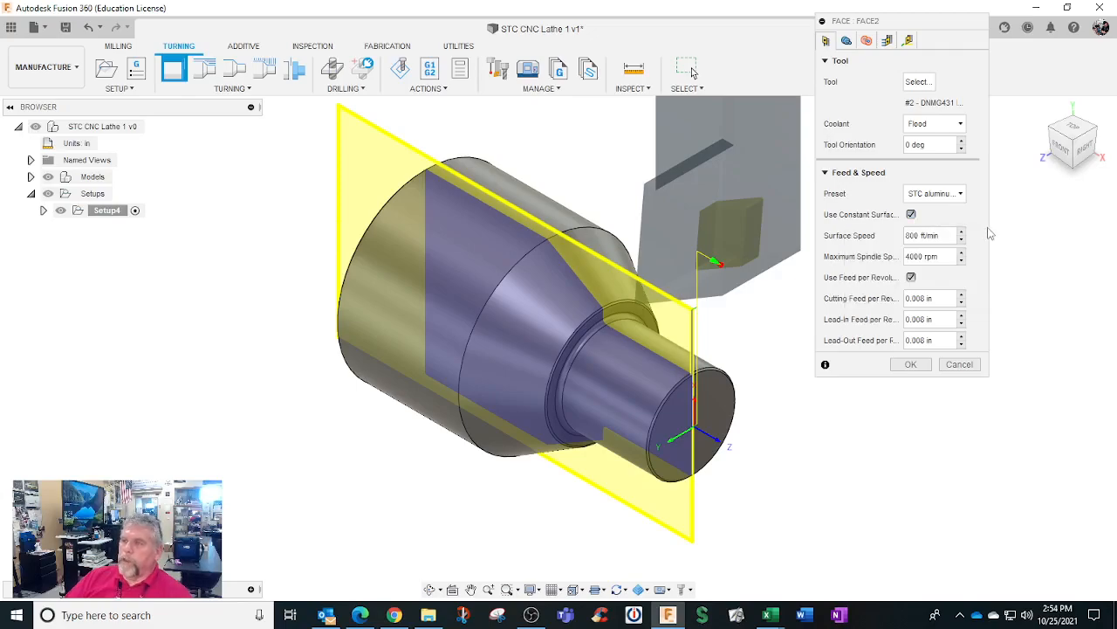
Step: Set the facing operation's maximum spindle speed to 3500 rpm and check the feeds per revolution
{"action": "mouse_move", "coordinate": [946, 236]}
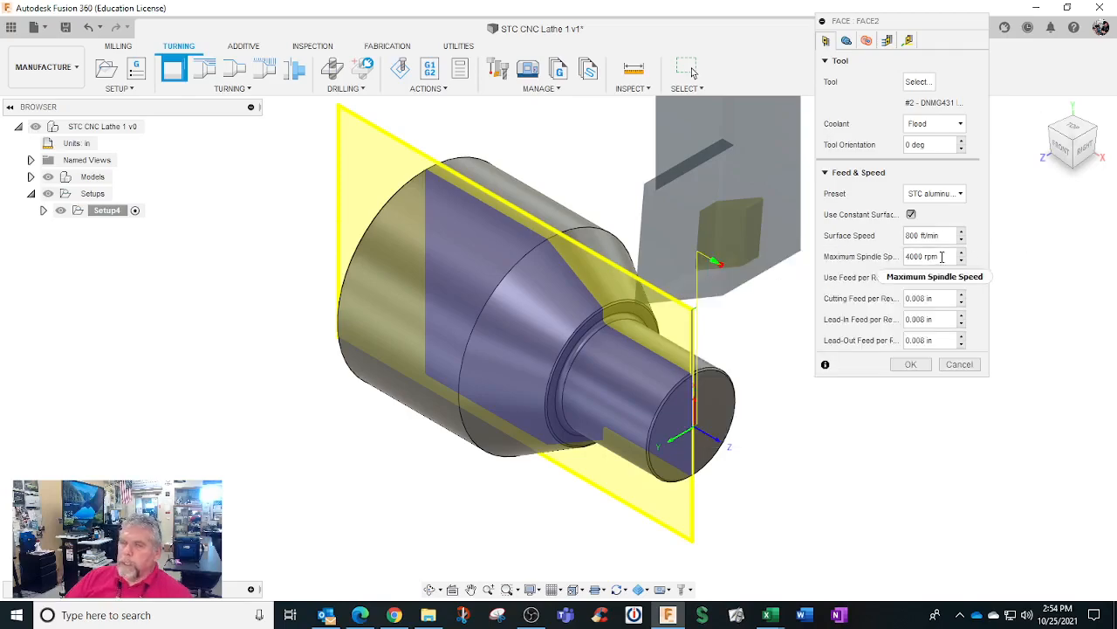
{"action": "mouse_move", "coordinate": [942, 256]}
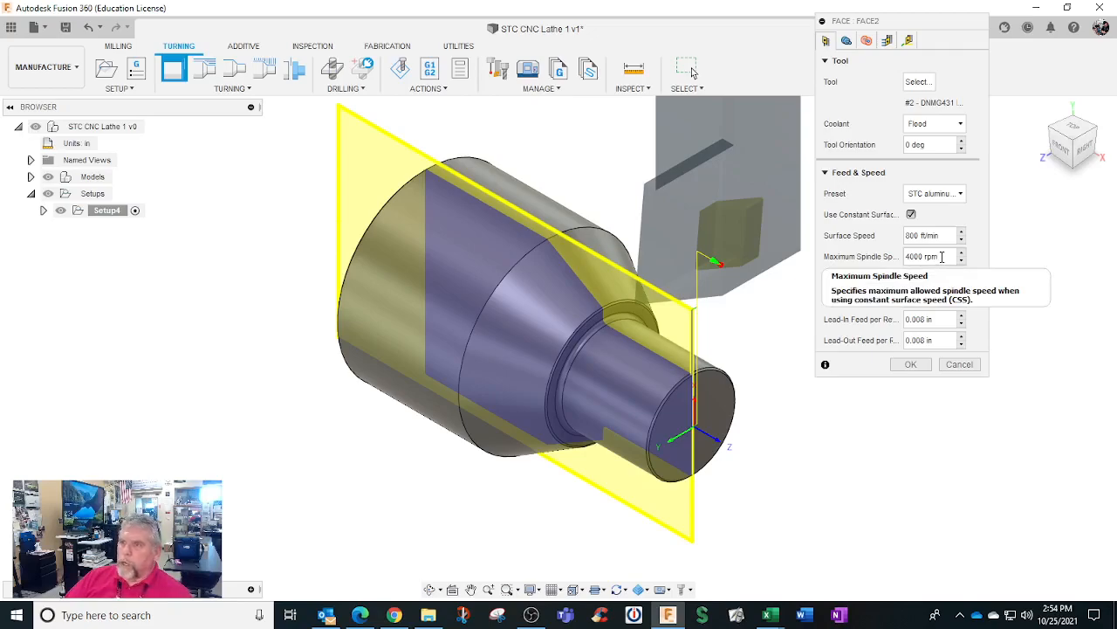
{"action": "left_click", "coordinate": [942, 256]}
{"action": "type", "text": "3500"}
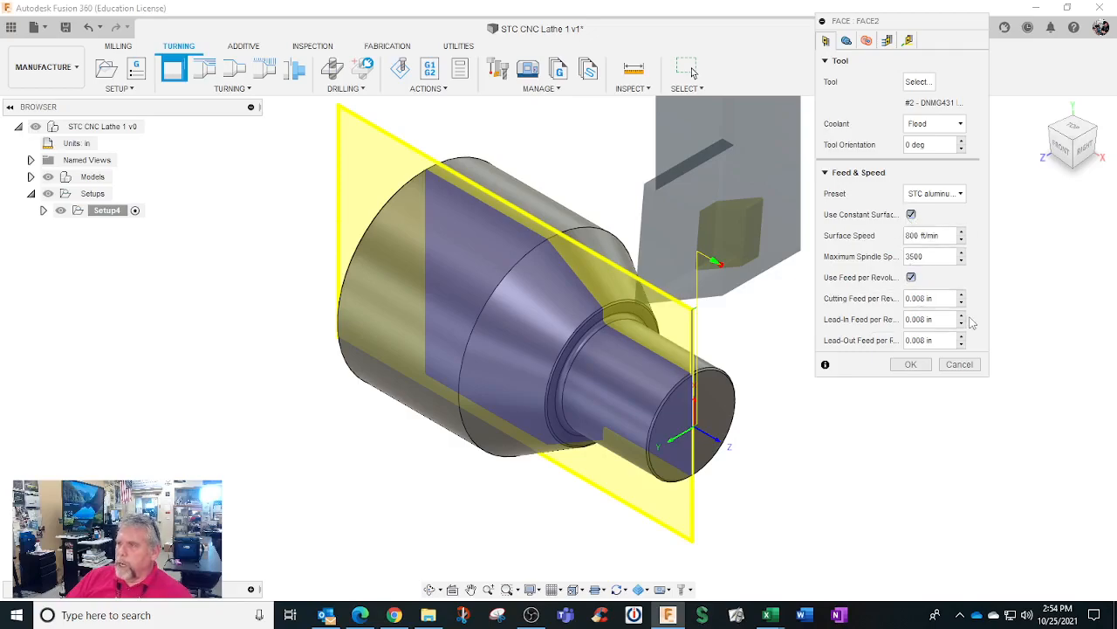
{"action": "left_click", "coordinate": [945, 302]}
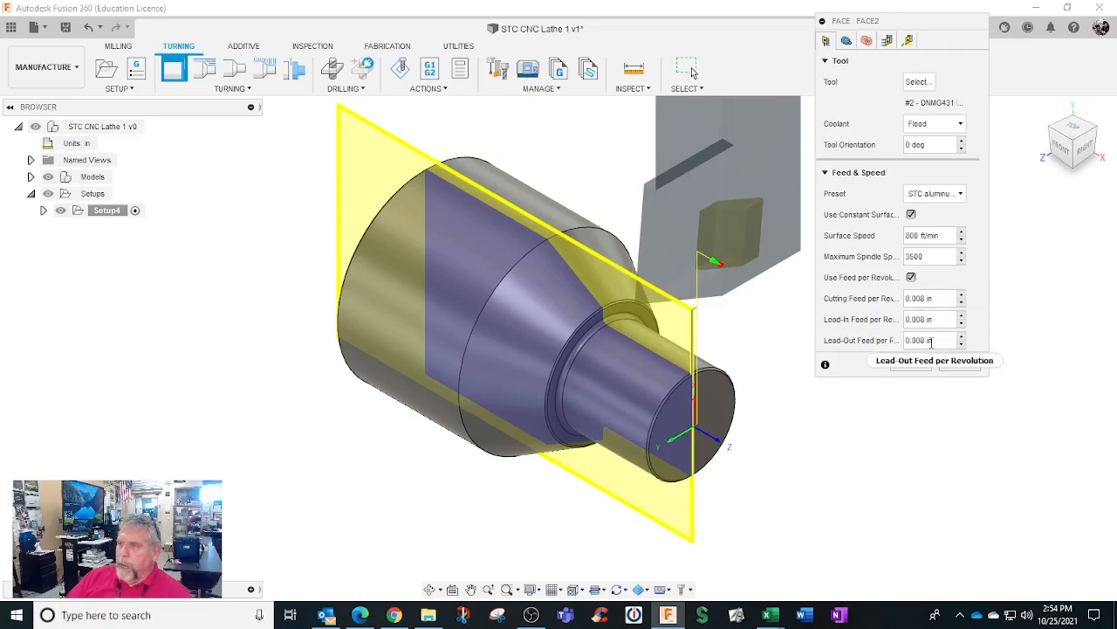
Step: Review the face's front geometry and radii, and reference both the clearance and the retract from Stock OD
{"action": "left_click", "coordinate": [847, 42]}
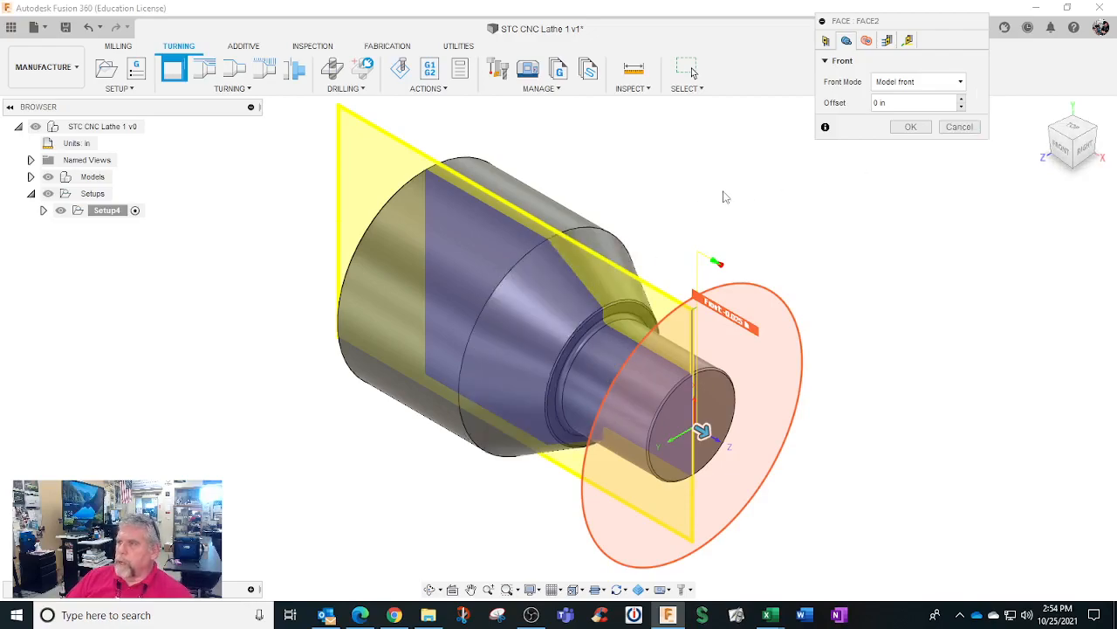
{"action": "mouse_move", "coordinate": [722, 197]}
{"action": "middle_mouse_down", "text": "shift"}
{"action": "mouse_move", "coordinate": [672, 192]}
{"action": "mouse_move", "coordinate": [737, 192]}
{"action": "middle_mouse_up", "text": "shift"}
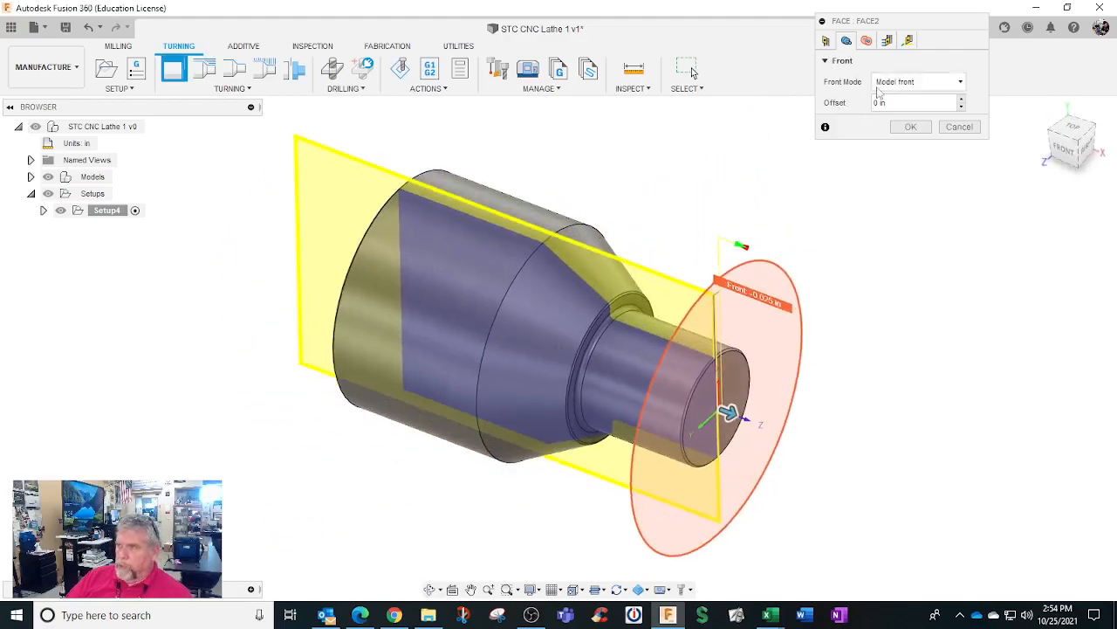
{"action": "left_click", "coordinate": [866, 41]}
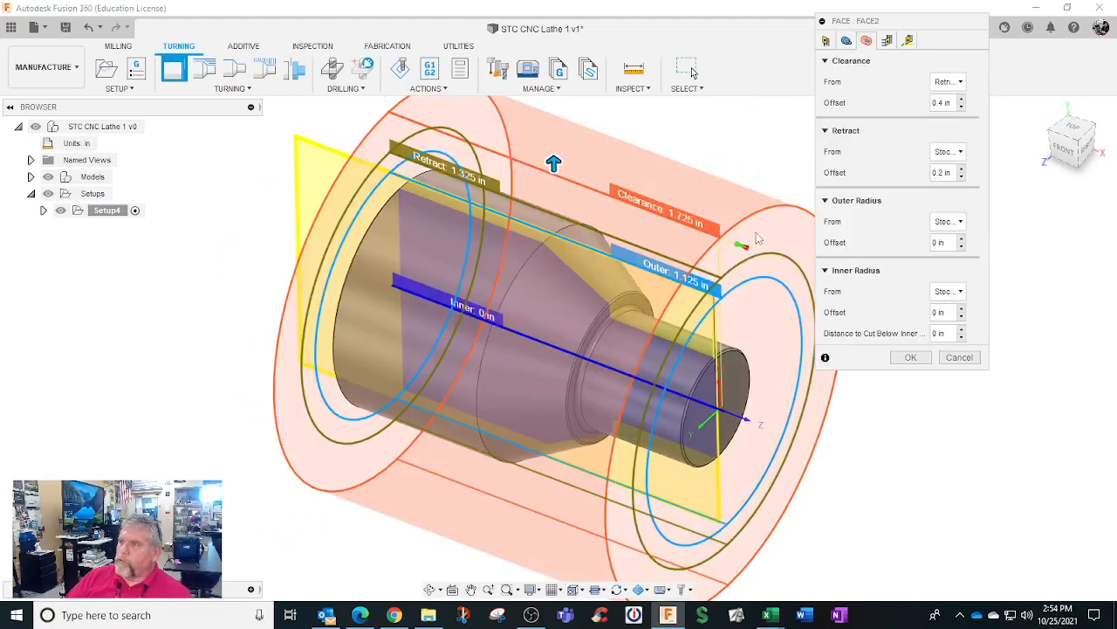
{"action": "scroll", "coordinate": [689, 224], "scroll_direction": "down", "scroll_amount": 4}
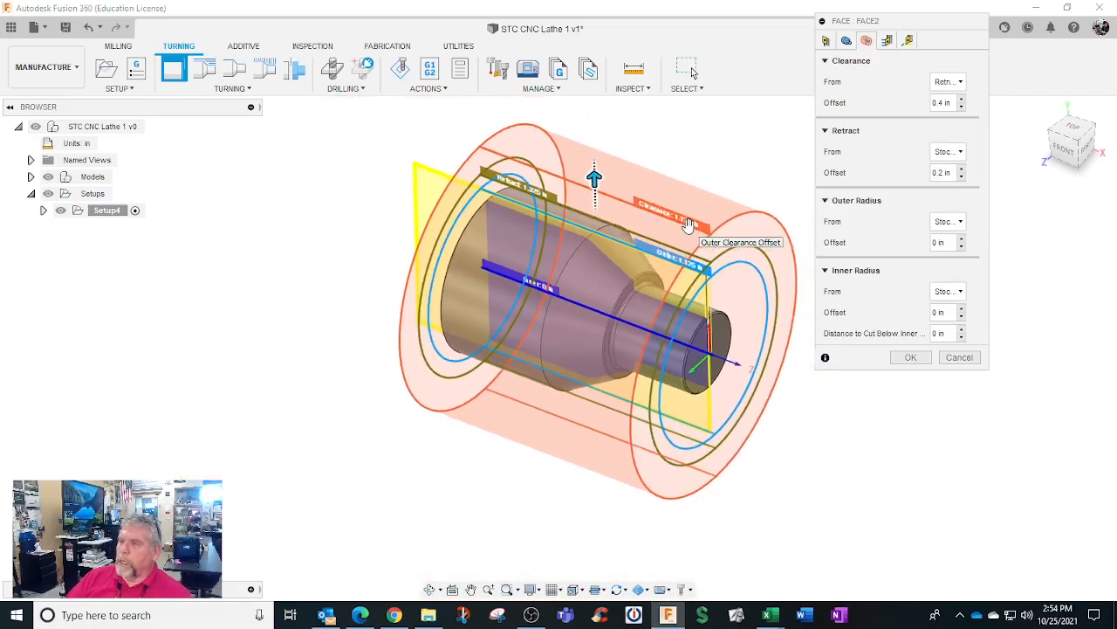
{"action": "scroll", "coordinate": [714, 171], "scroll_direction": "up", "scroll_amount": 1}
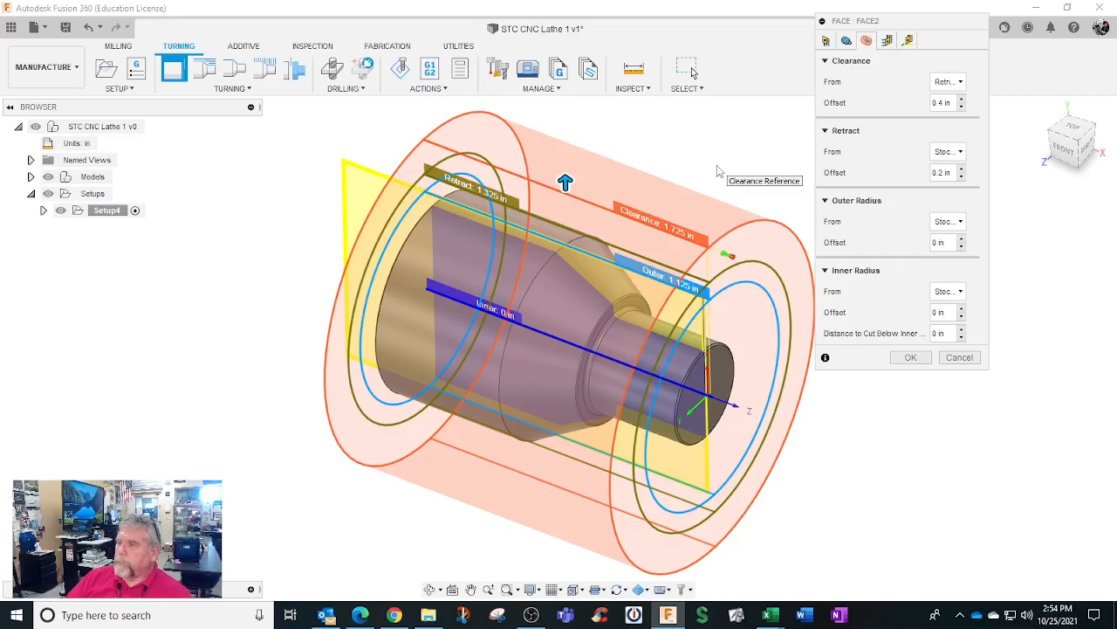
{"action": "mouse_move", "coordinate": [681, 200]}
{"action": "middle_mouse_down", "text": "shift"}
{"action": "mouse_move", "coordinate": [725, 129]}
{"action": "mouse_move", "coordinate": [681, 170]}
{"action": "mouse_move", "coordinate": [696, 207]}
{"action": "middle_mouse_up", "text": "shift"}
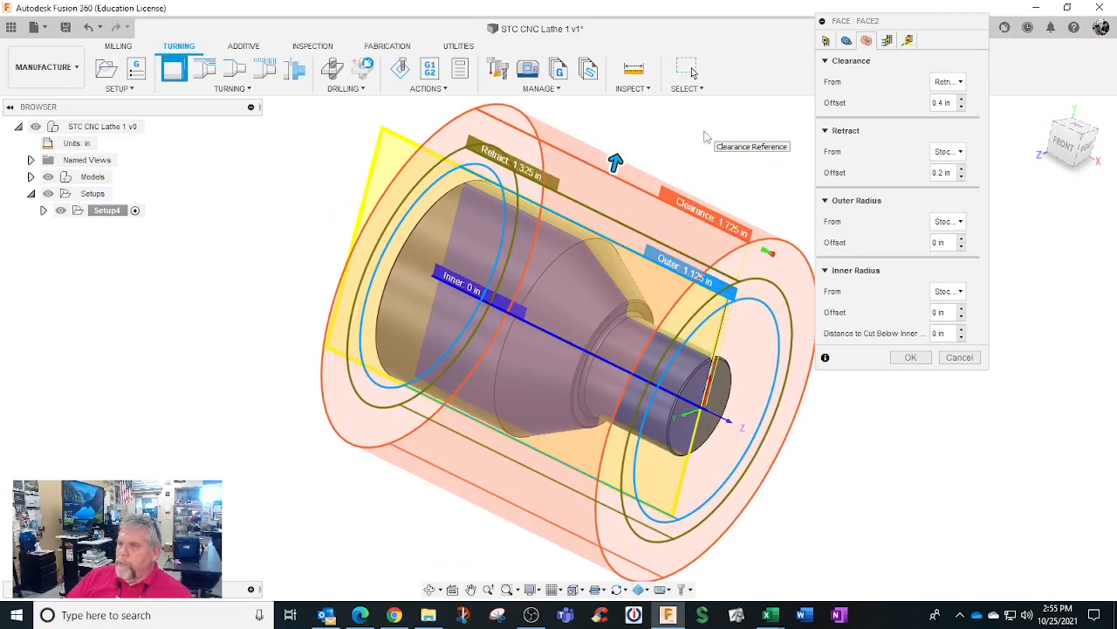
{"action": "scroll", "coordinate": [707, 137], "scroll_direction": "down", "scroll_amount": 1}
{"action": "left_click", "coordinate": [947, 84]}
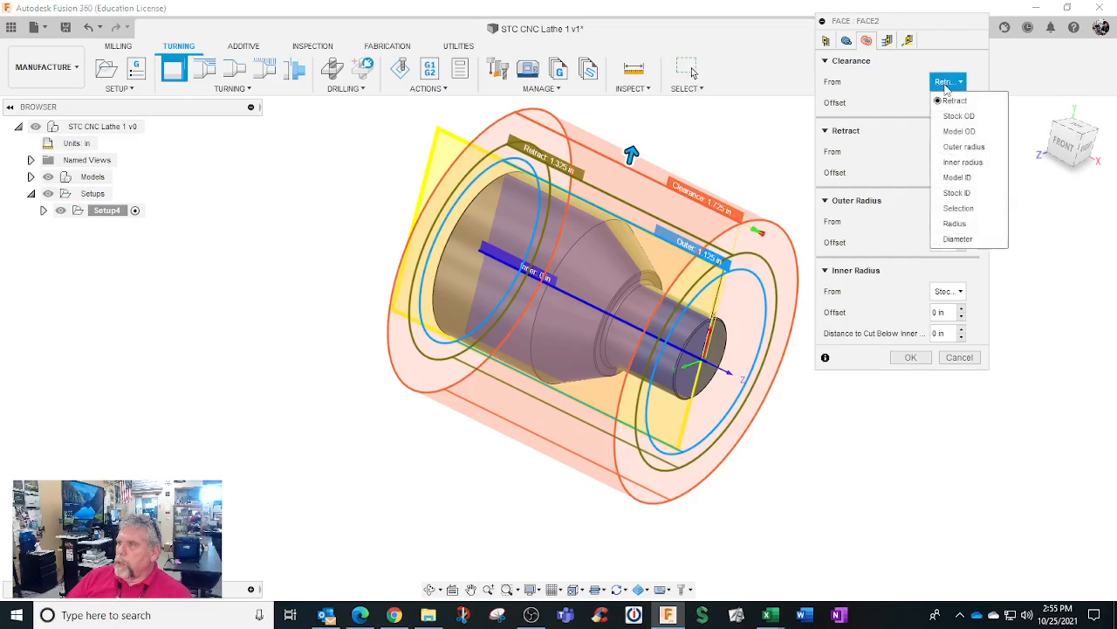
{"action": "left_click", "coordinate": [951, 114]}
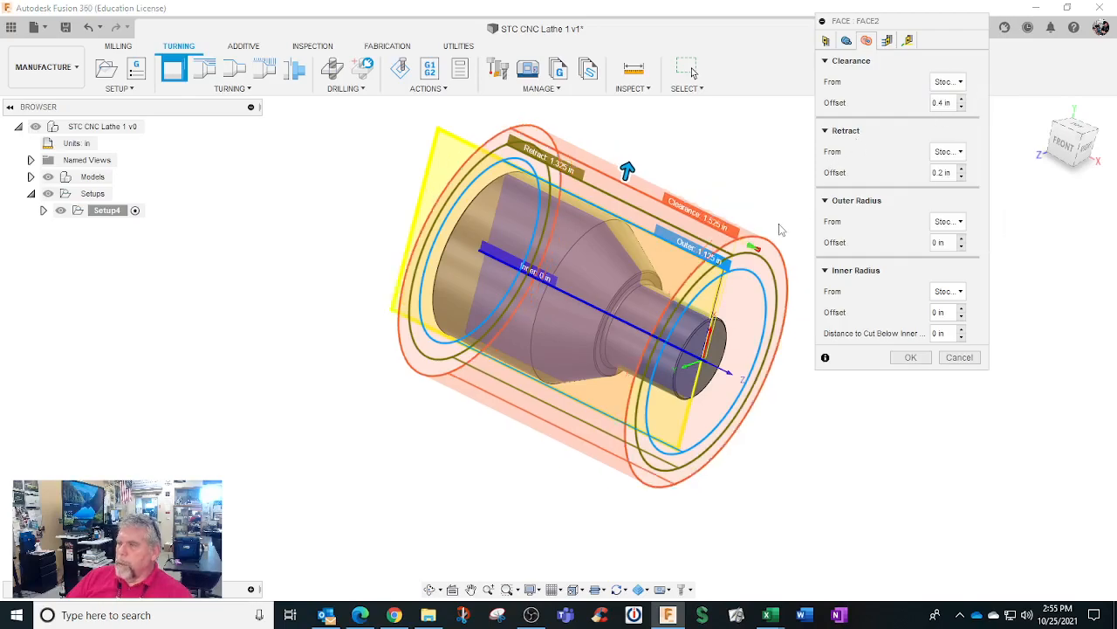
{"action": "left_click", "coordinate": [960, 153]}
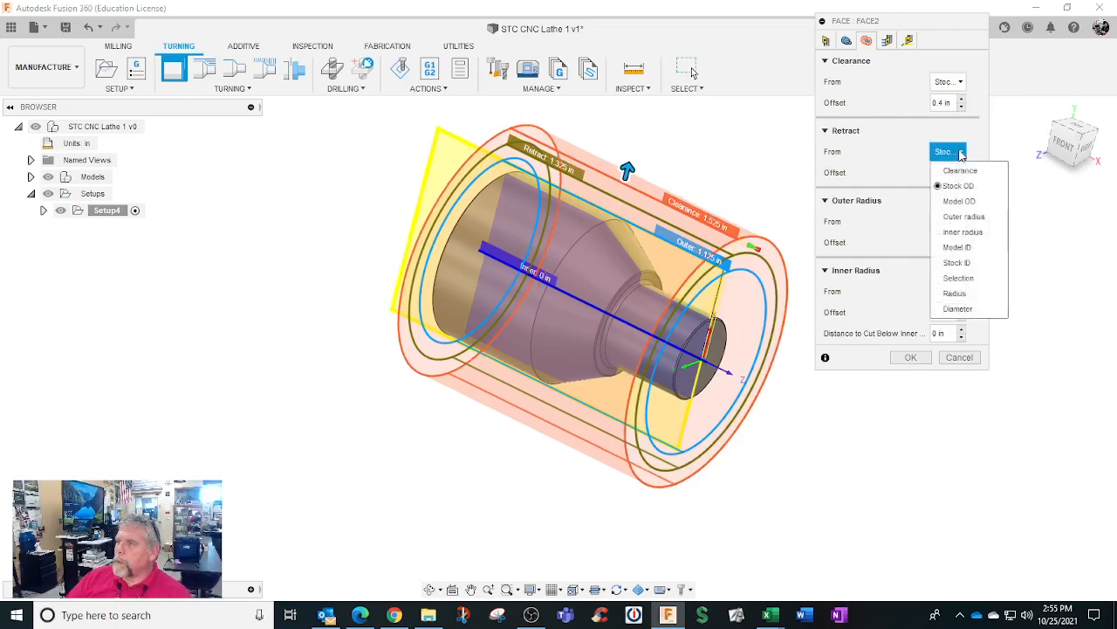
{"action": "left_click", "coordinate": [952, 186]}
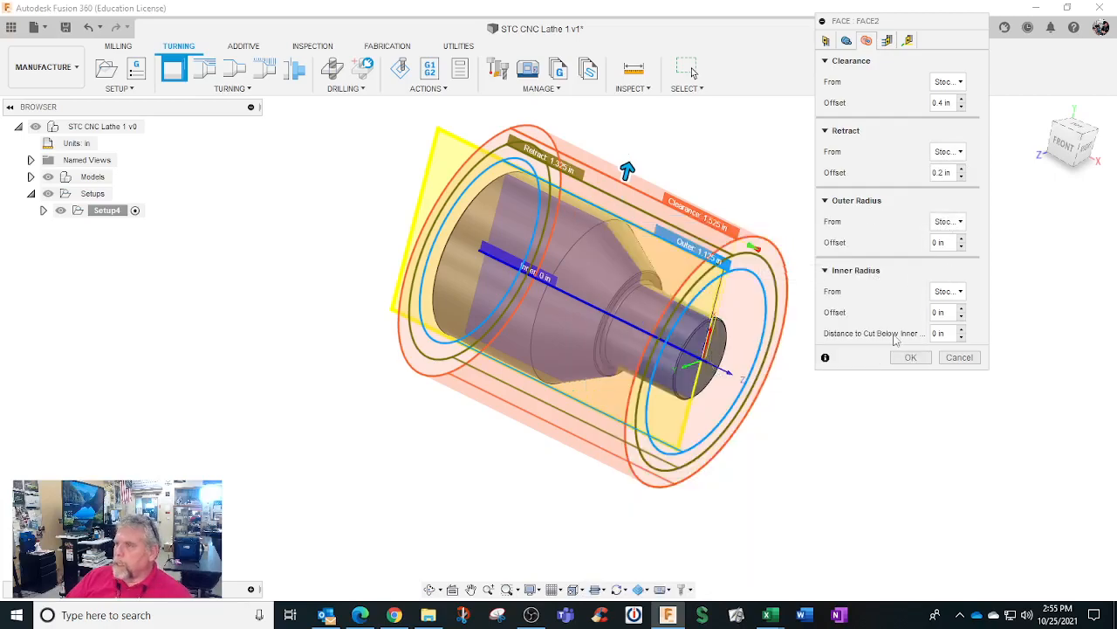
Step: Enable Stock to Leave for the facing pass with Multiple Passes off, check the linking settings, and finish the operation
{"action": "left_click", "coordinate": [888, 42]}
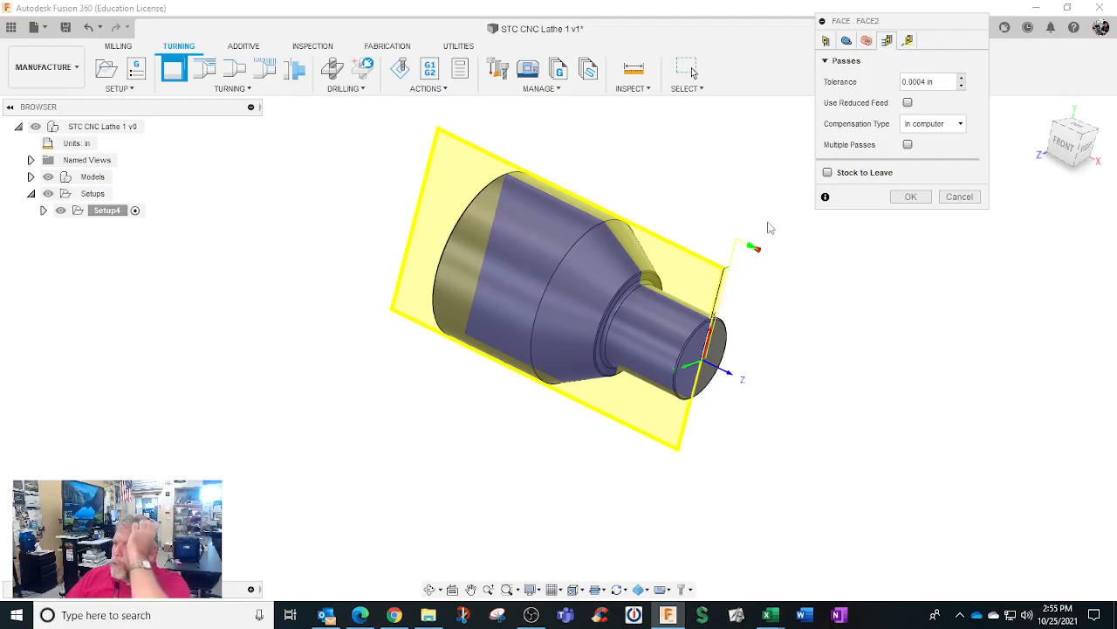
{"action": "left_click", "coordinate": [909, 145]}
{"action": "left_click", "coordinate": [910, 144]}
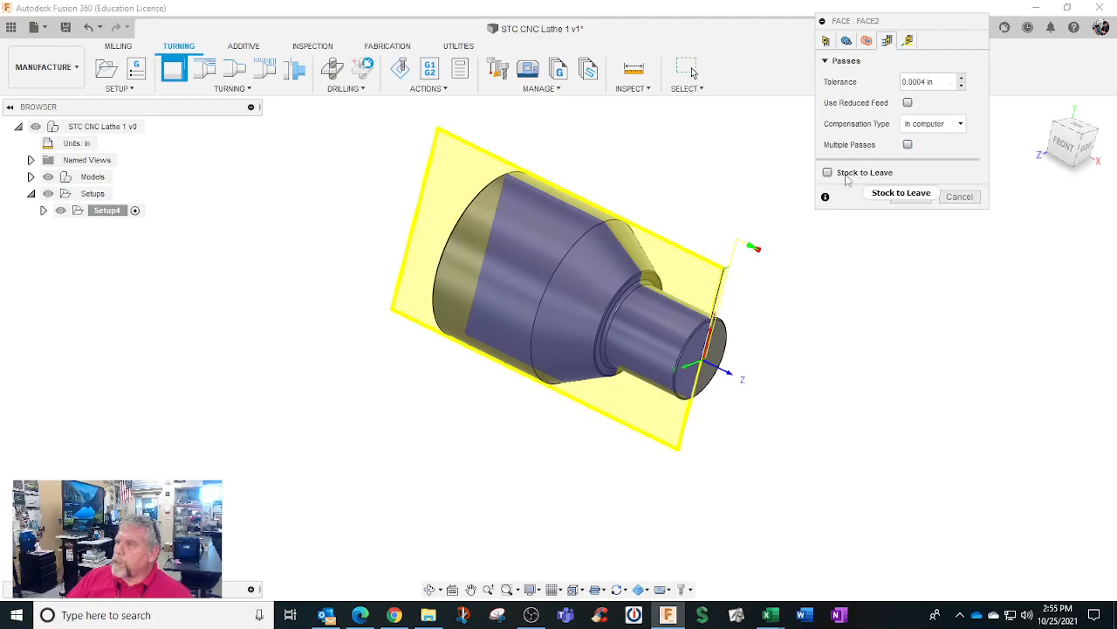
{"action": "left_click", "coordinate": [827, 172]}
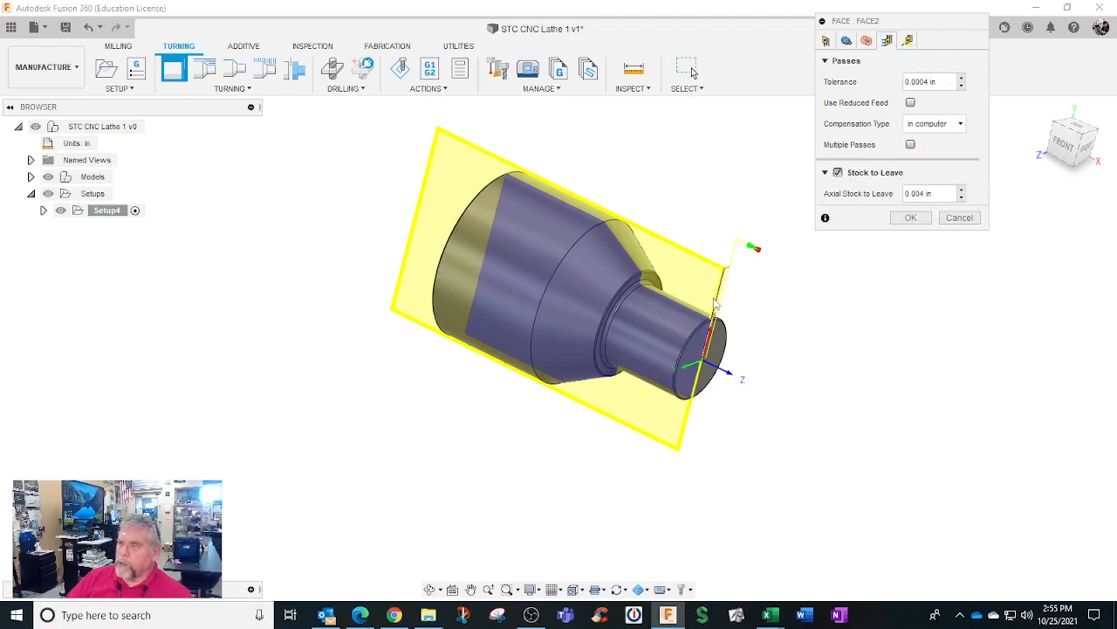
{"action": "left_click", "coordinate": [909, 41]}
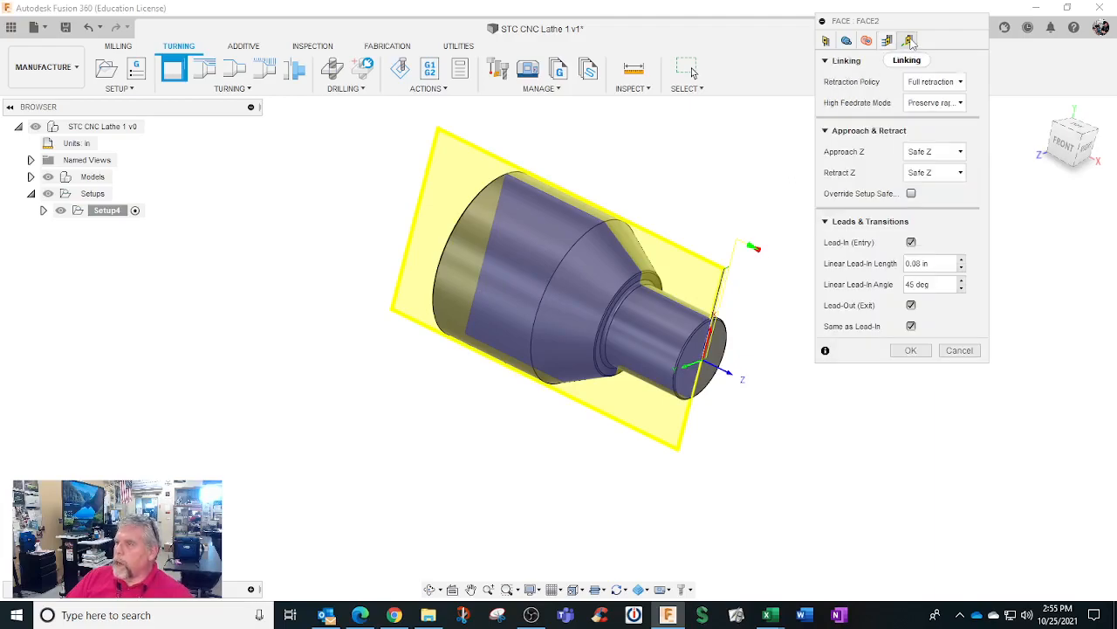
{"action": "left_click", "coordinate": [911, 350]}
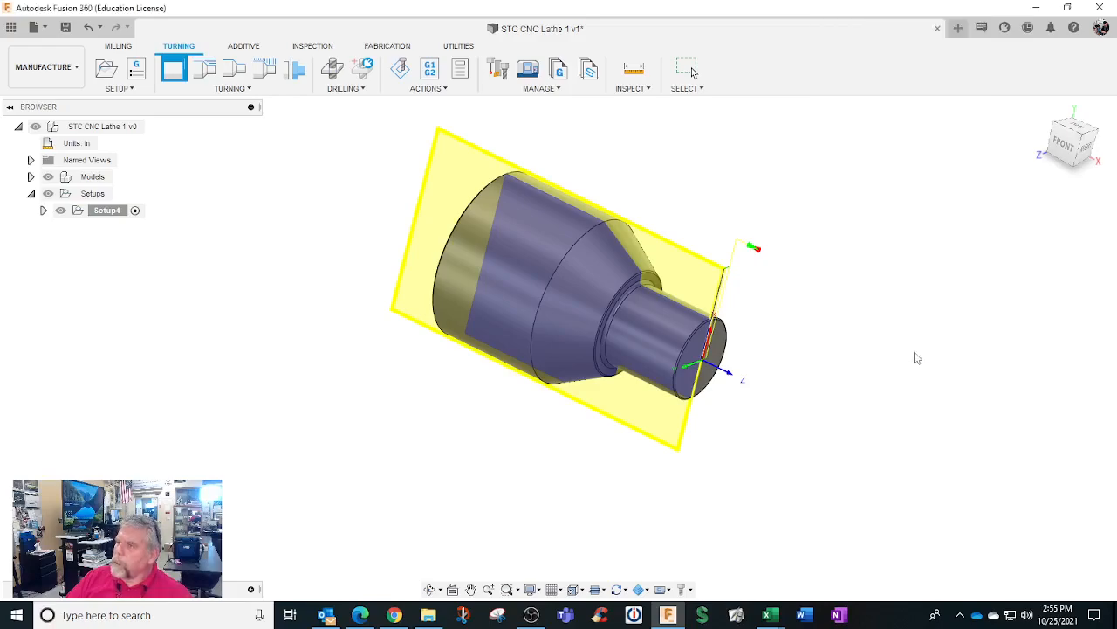
Step: Start a turning Profile Roughing operation in the outside profiling turning mode
{"action": "middle_click_drag", "start_coordinate": [642, 366], "coordinate": [703, 384], "text": "shift"}
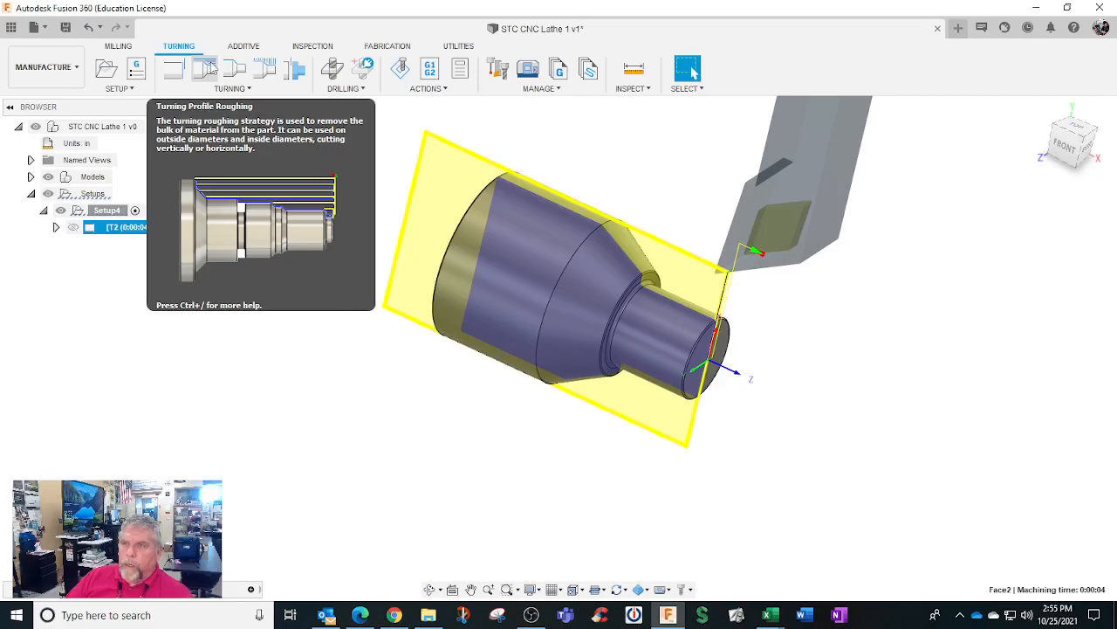
{"action": "left_click", "coordinate": [207, 69]}
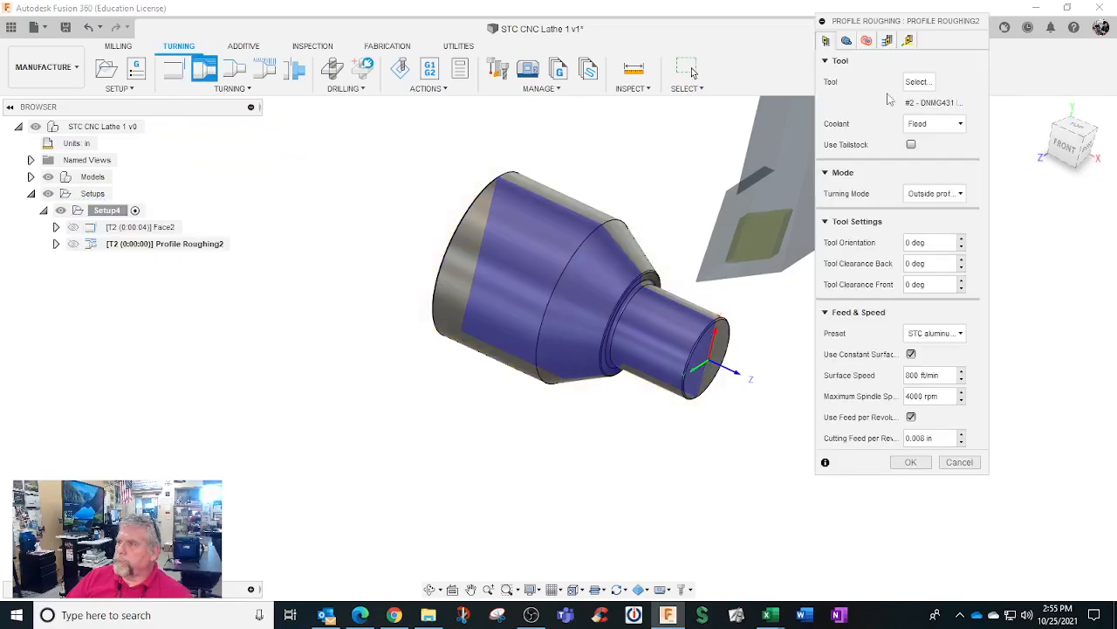
{"action": "left_click", "coordinate": [934, 194]}
{"action": "left_click", "coordinate": [936, 215]}
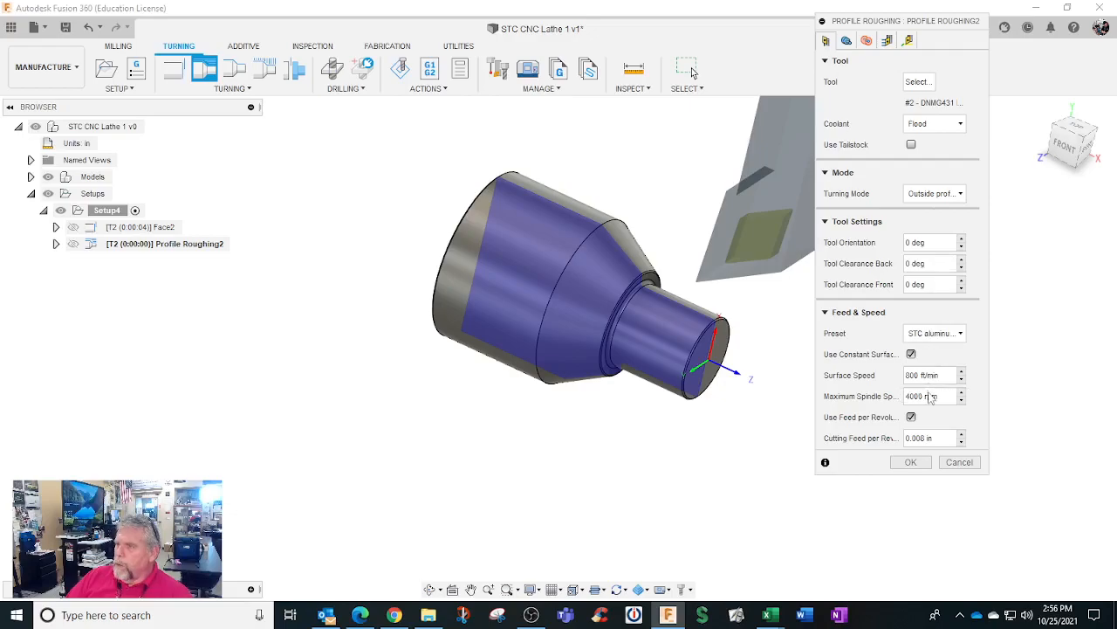
Step: Set the profile roughing operation's maximum spindle speed to 3500 rpm and save it as the user default
{"action": "left_click_drag", "start_coordinate": [931, 397], "coordinate": [888, 393]}
{"action": "type", "text": "3500"}
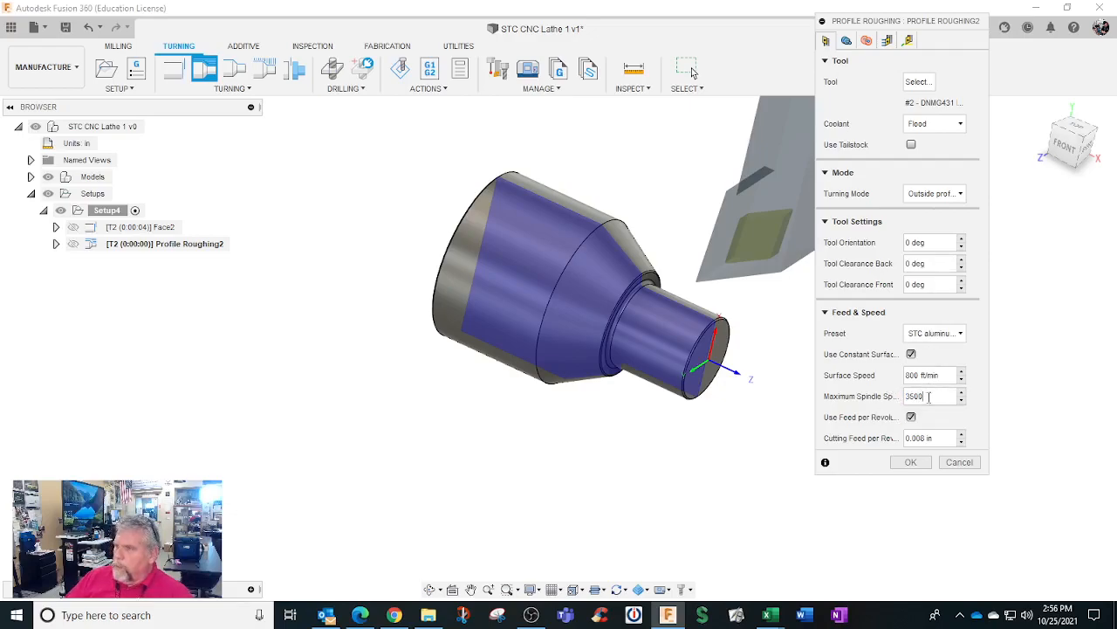
{"action": "right_click", "coordinate": [925, 395]}
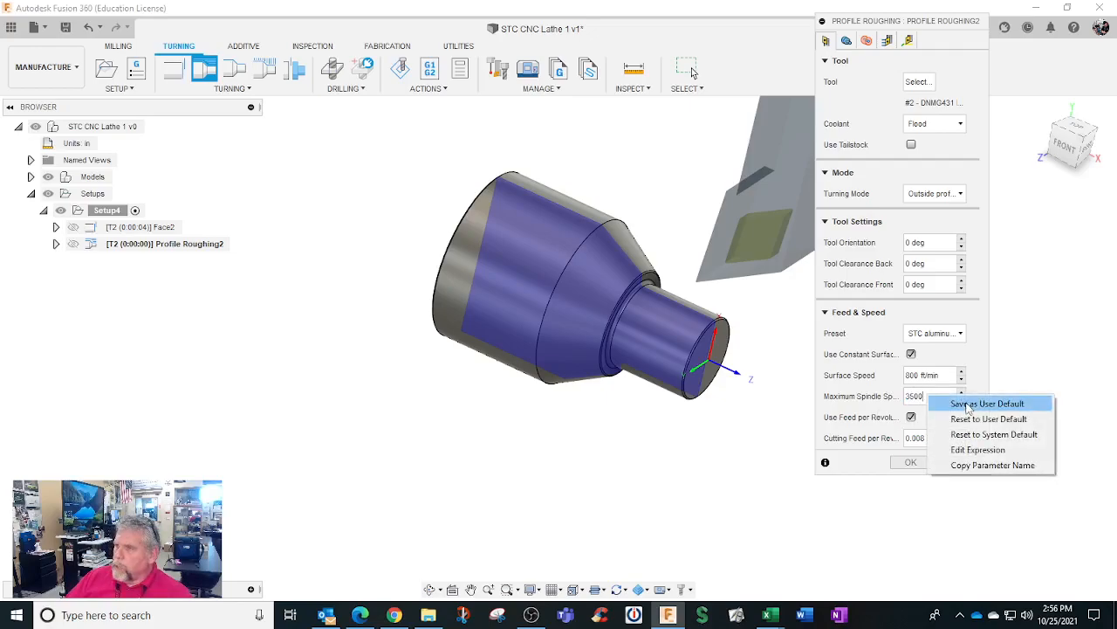
{"action": "left_click", "coordinate": [968, 404]}
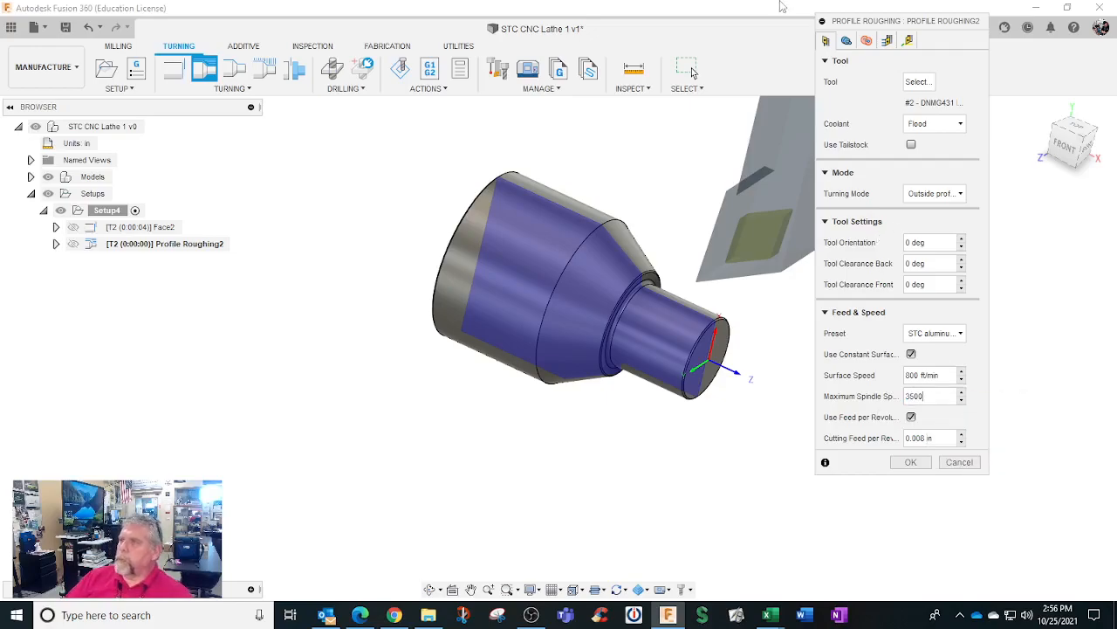
Step: Set the back offset to -0.2 in from the model back and finish the profile roughing operation
{"action": "left_click", "coordinate": [846, 41]}
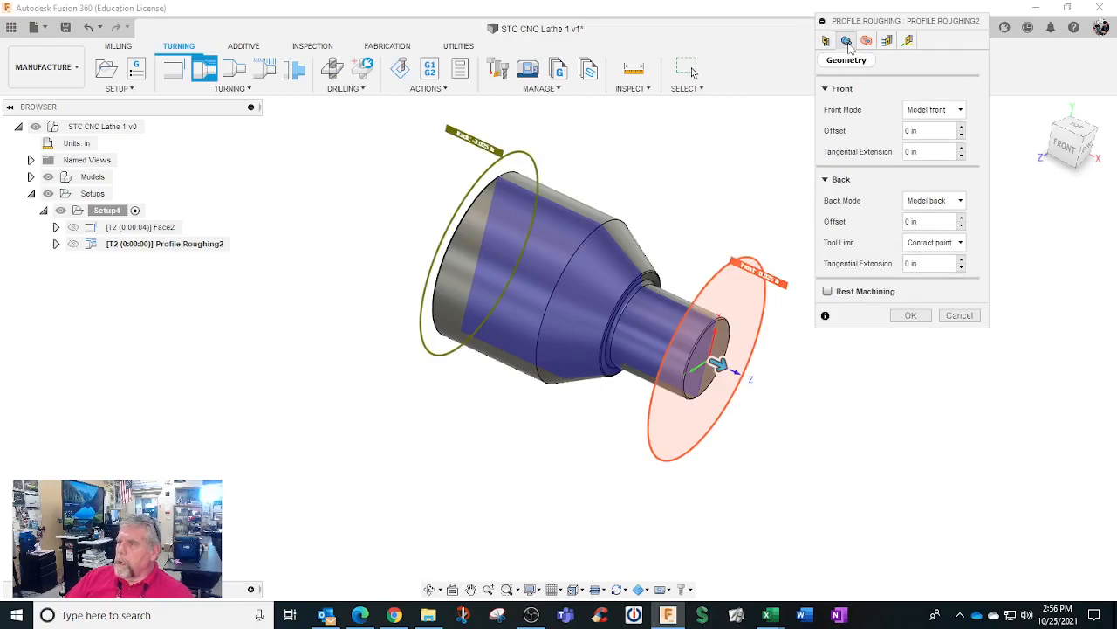
{"action": "scroll", "coordinate": [601, 247], "scroll_direction": "up", "scroll_amount": 2}
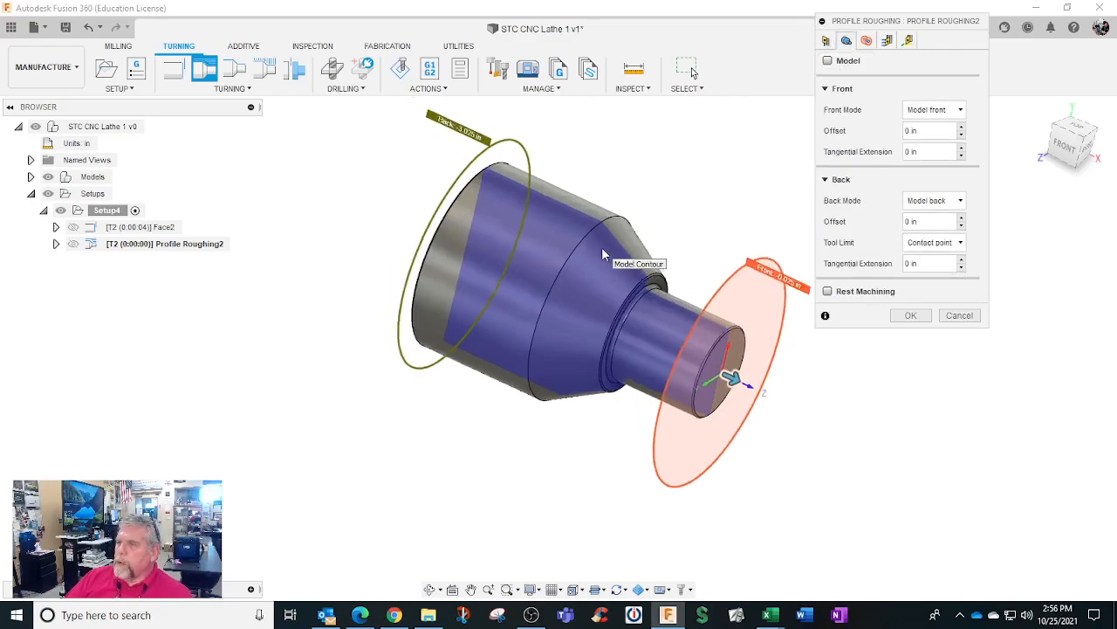
{"action": "scroll", "coordinate": [601, 247], "scroll_direction": "down", "scroll_amount": 2}
{"action": "mouse_move", "coordinate": [547, 211]}
{"action": "middle_mouse_down", "text": "shift"}
{"action": "mouse_move", "coordinate": [579, 194]}
{"action": "mouse_move", "coordinate": [568, 217]}
{"action": "mouse_move", "coordinate": [540, 206]}
{"action": "middle_mouse_up", "text": "shift"}
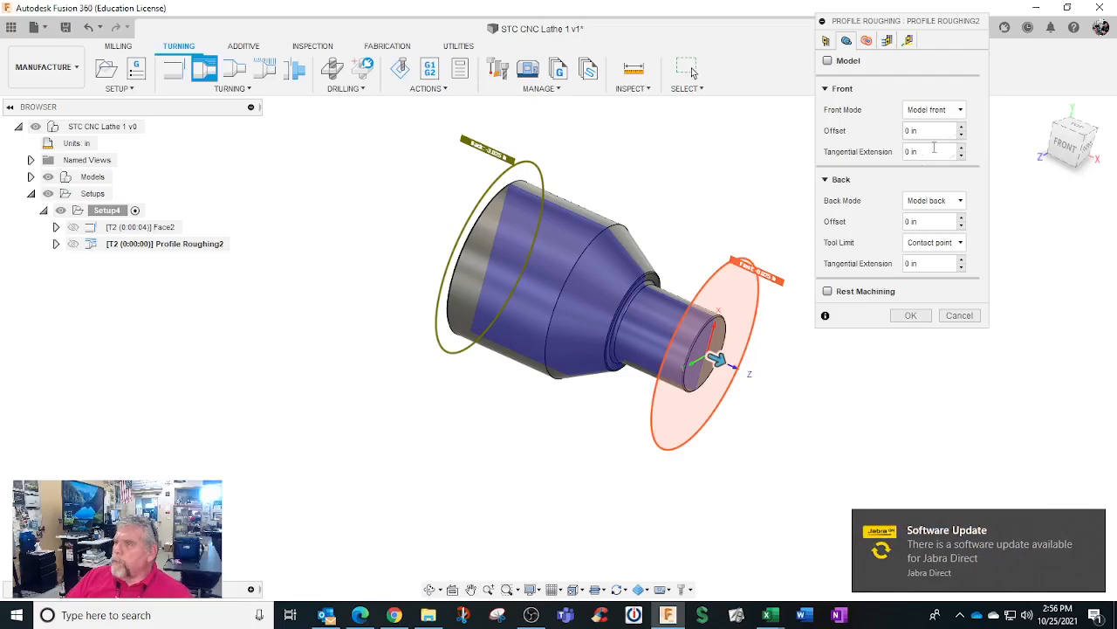
{"action": "scroll", "coordinate": [812, 297], "scroll_direction": "up", "scroll_amount": 1}
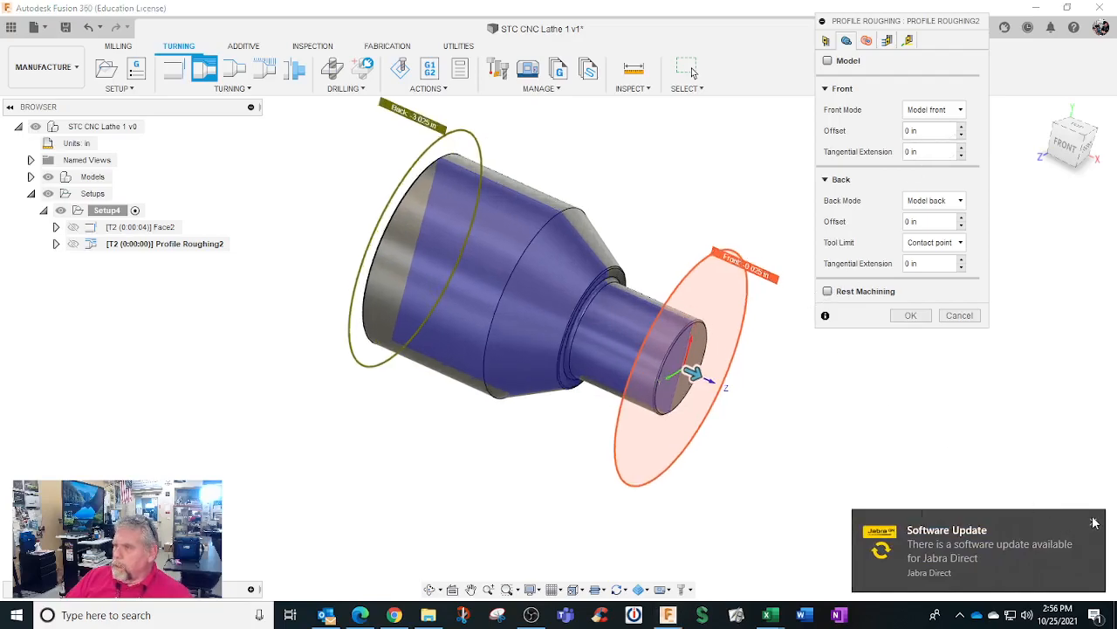
{"action": "scroll", "coordinate": [690, 266], "scroll_direction": "up", "scroll_amount": 1}
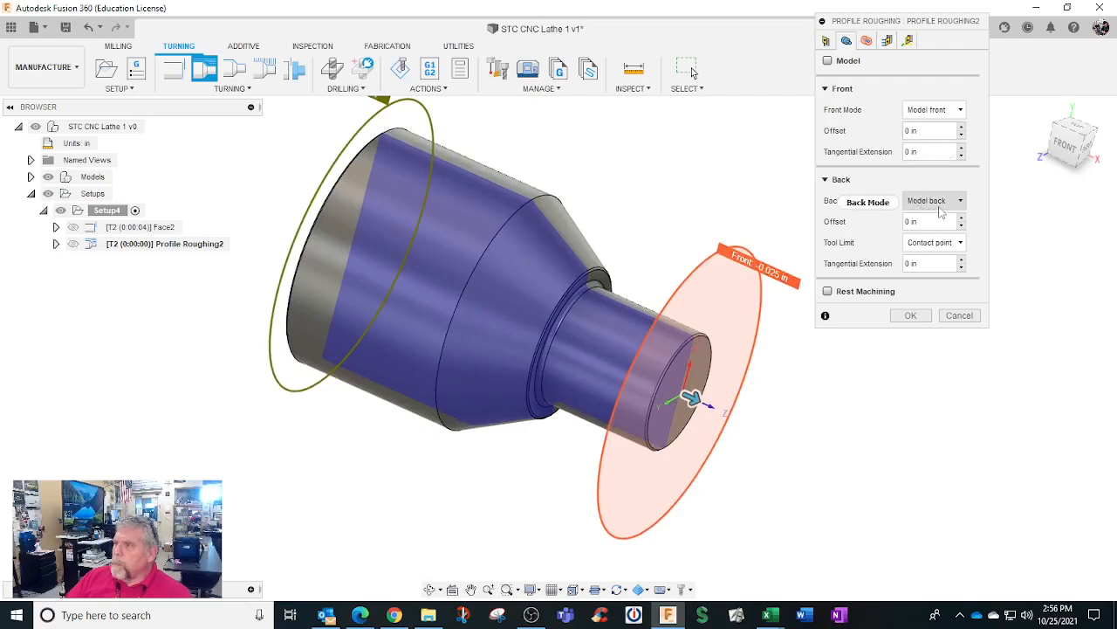
{"action": "middle_click_drag", "start_coordinate": [514, 198], "coordinate": [541, 182], "text": "shift"}
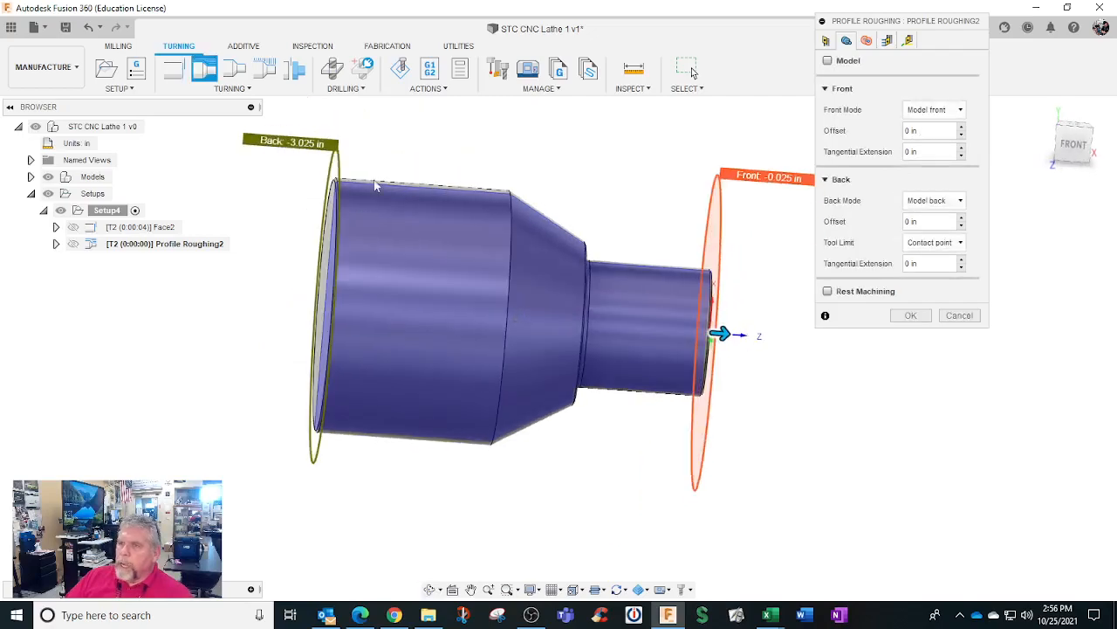
{"action": "middle_click_drag", "start_coordinate": [358, 184], "coordinate": [419, 171], "text": "shift"}
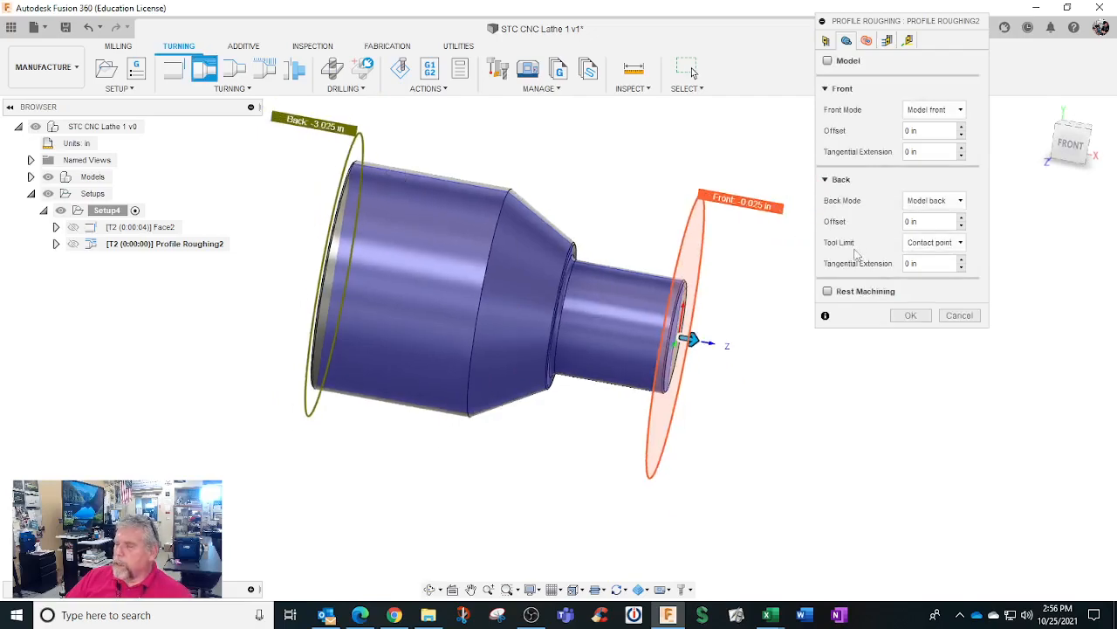
{"action": "left_click", "coordinate": [912, 222]}
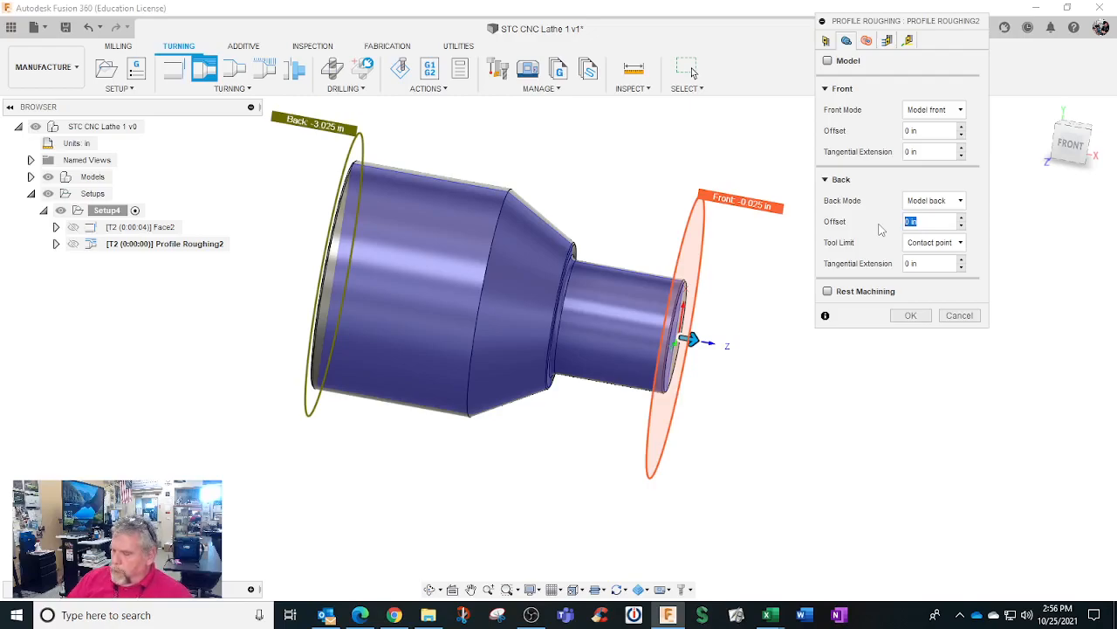
{"action": "type", "text": "2"}
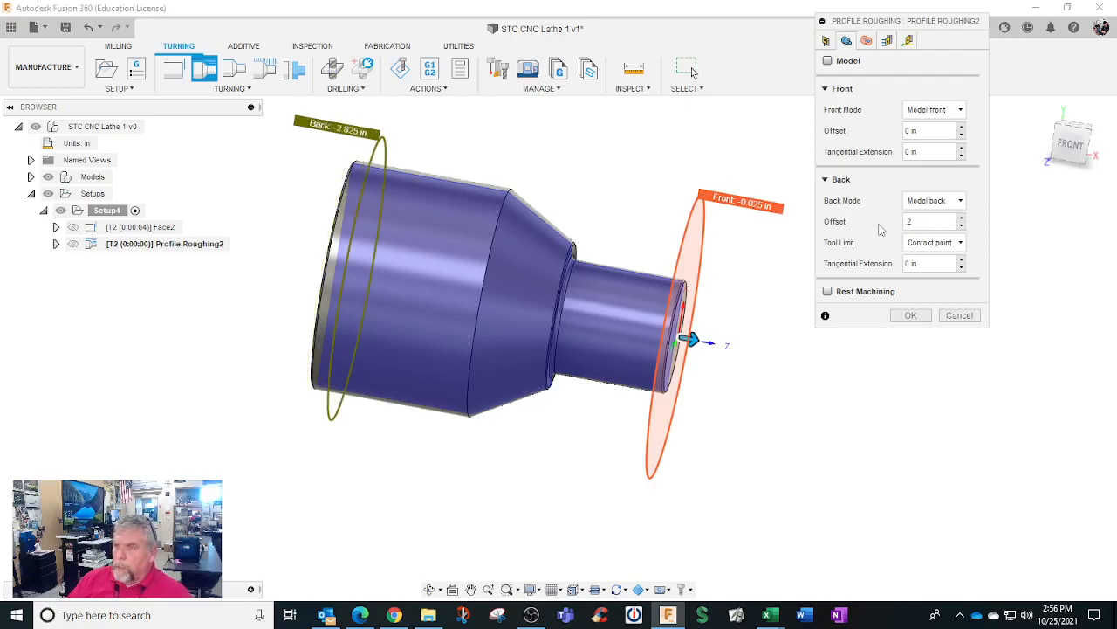
{"action": "left_click_drag", "start_coordinate": [930, 222], "coordinate": [874, 226]}
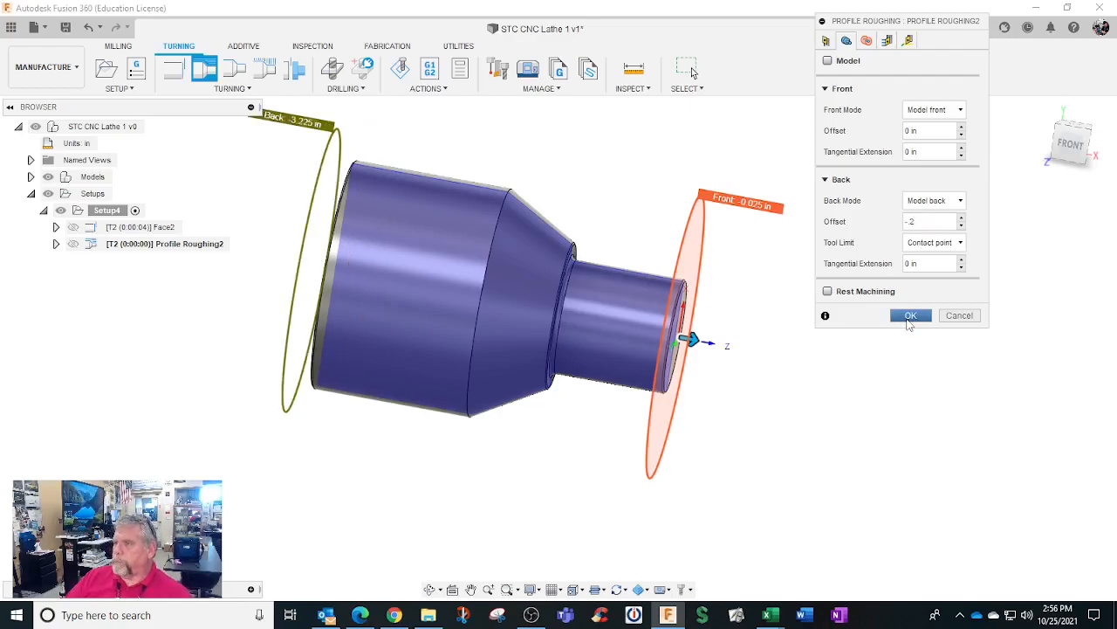
{"action": "left_click", "coordinate": [909, 316]}
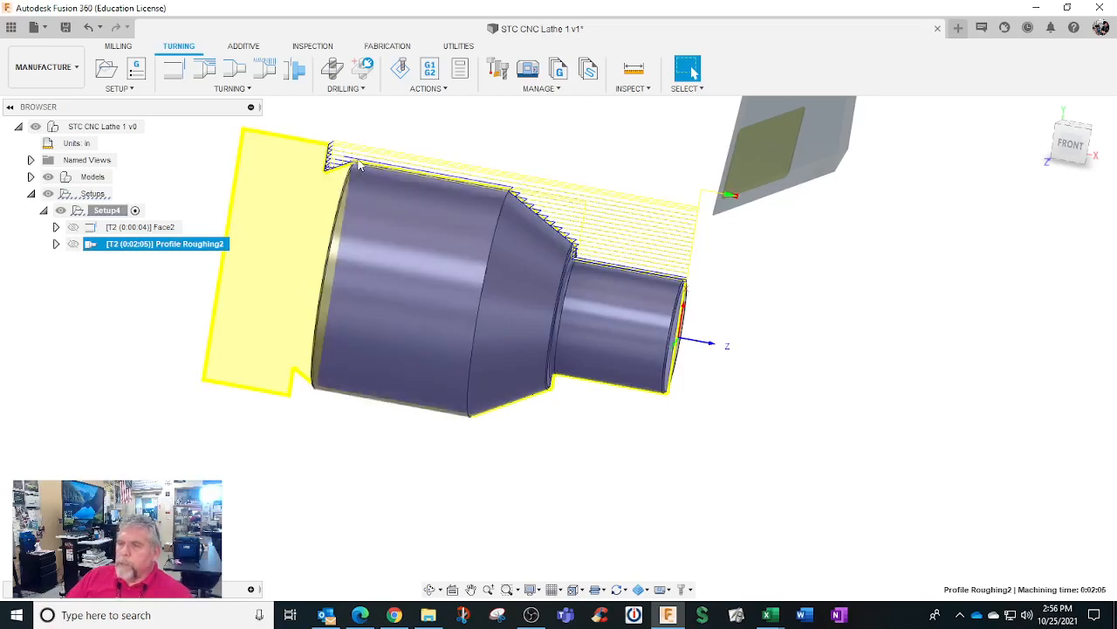
Step: Inspect the roughing toolpath at the part's back edge, reopen the operation for editing, and check its radii, back offset and tool limit options
{"action": "scroll", "coordinate": [339, 165], "scroll_direction": "up", "scroll_amount": 5}
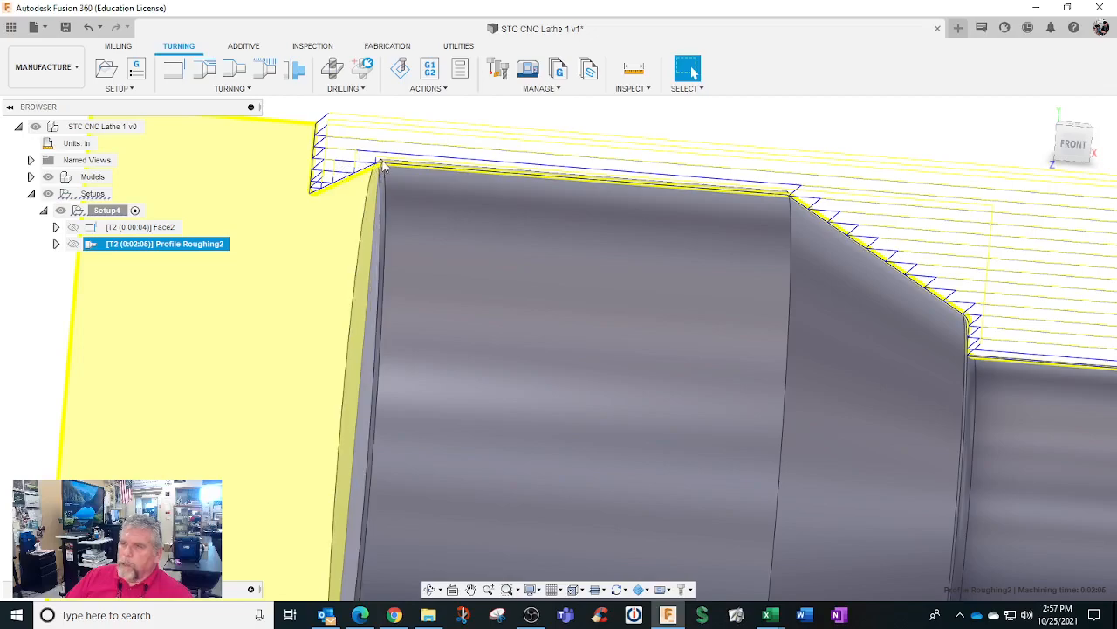
{"action": "middle_click_drag", "start_coordinate": [428, 175], "coordinate": [390, 158], "text": "shift"}
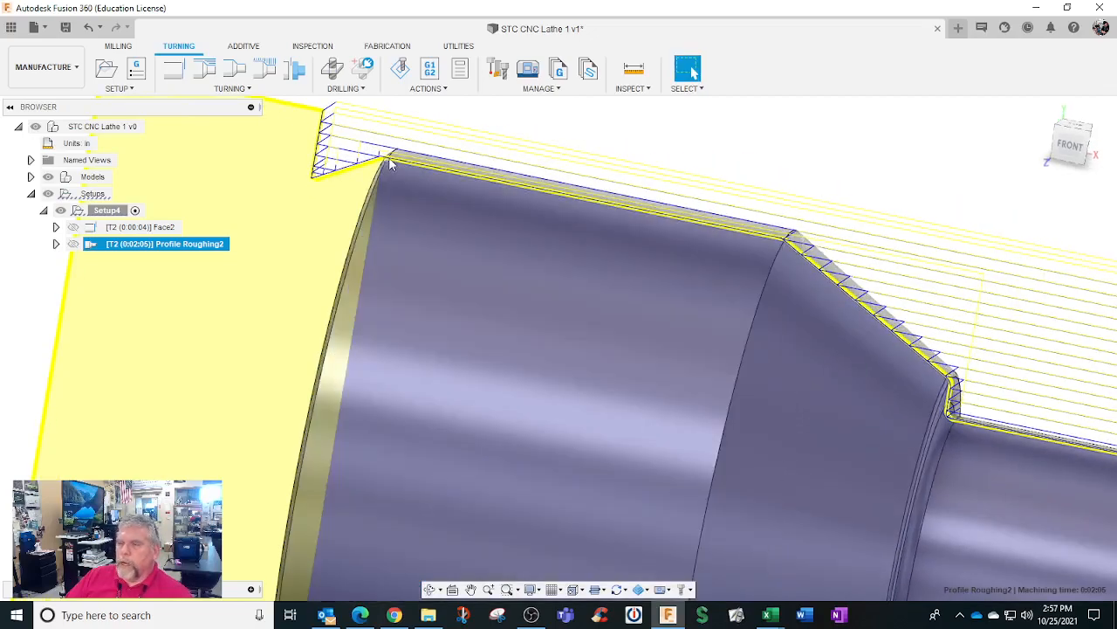
{"action": "right_click", "coordinate": [199, 249]}
{"action": "left_click", "coordinate": [223, 11]}
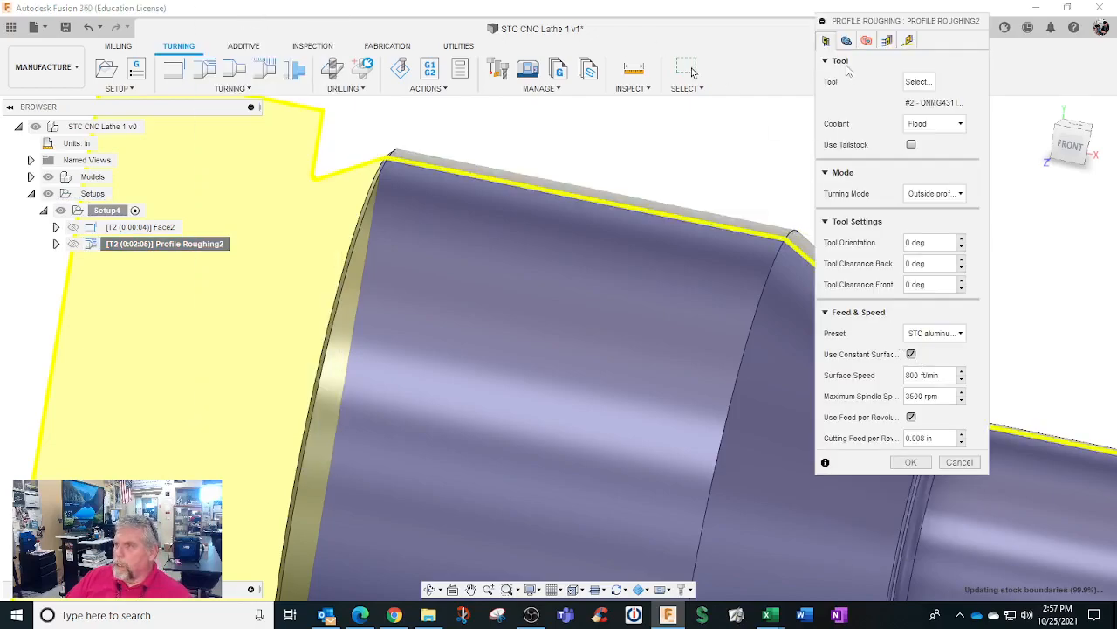
{"action": "left_click", "coordinate": [866, 41]}
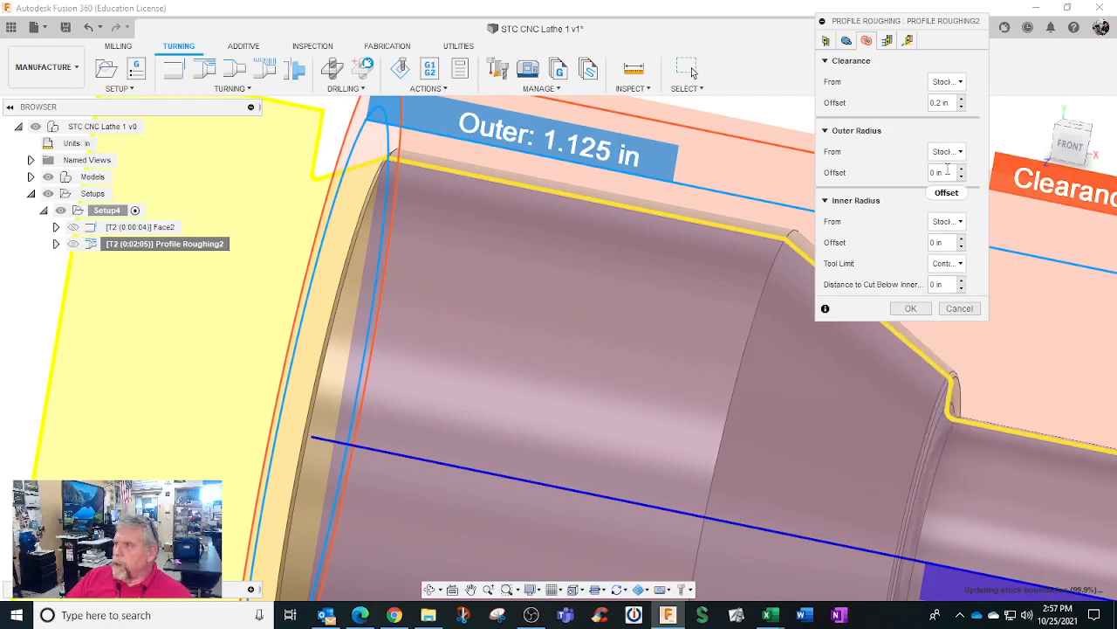
{"action": "left_click", "coordinate": [847, 41]}
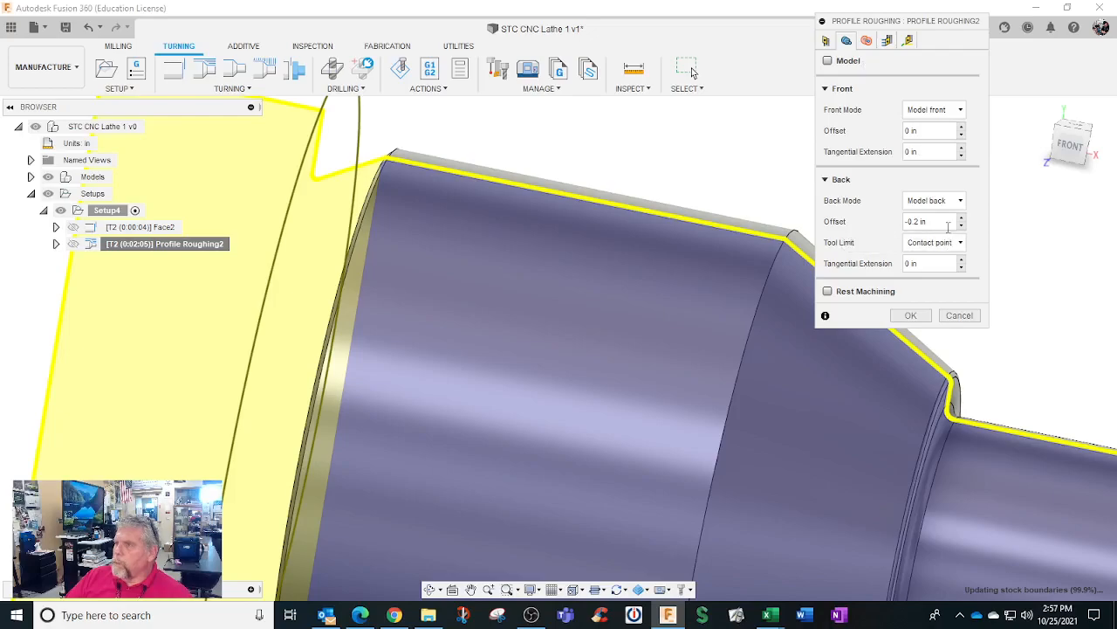
{"action": "mouse_move", "coordinate": [948, 224]}
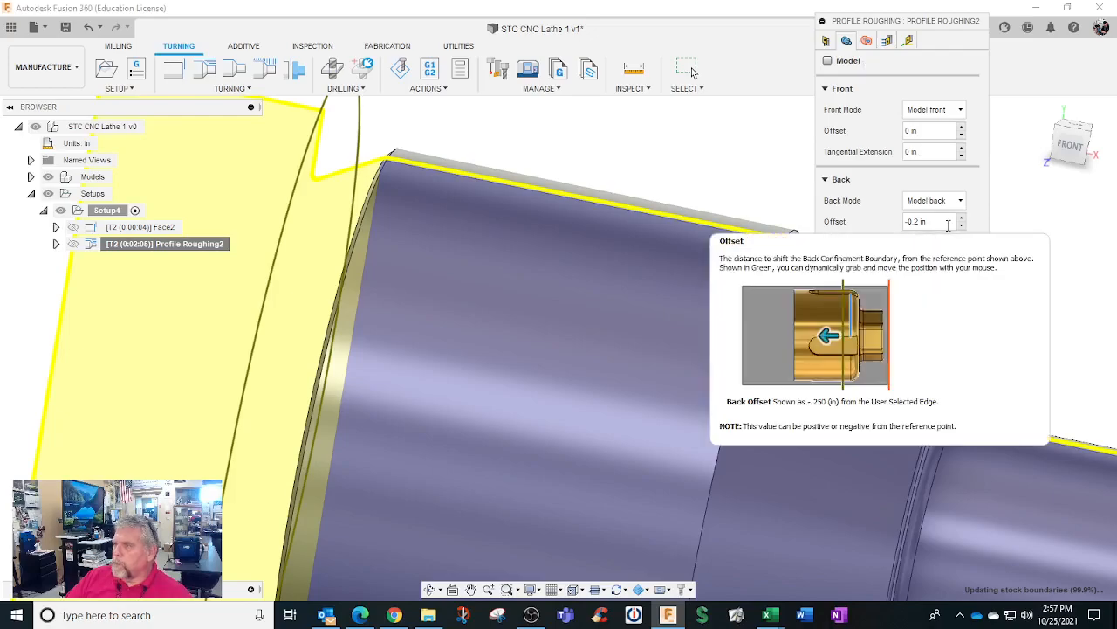
{"action": "left_click", "coordinate": [958, 243]}
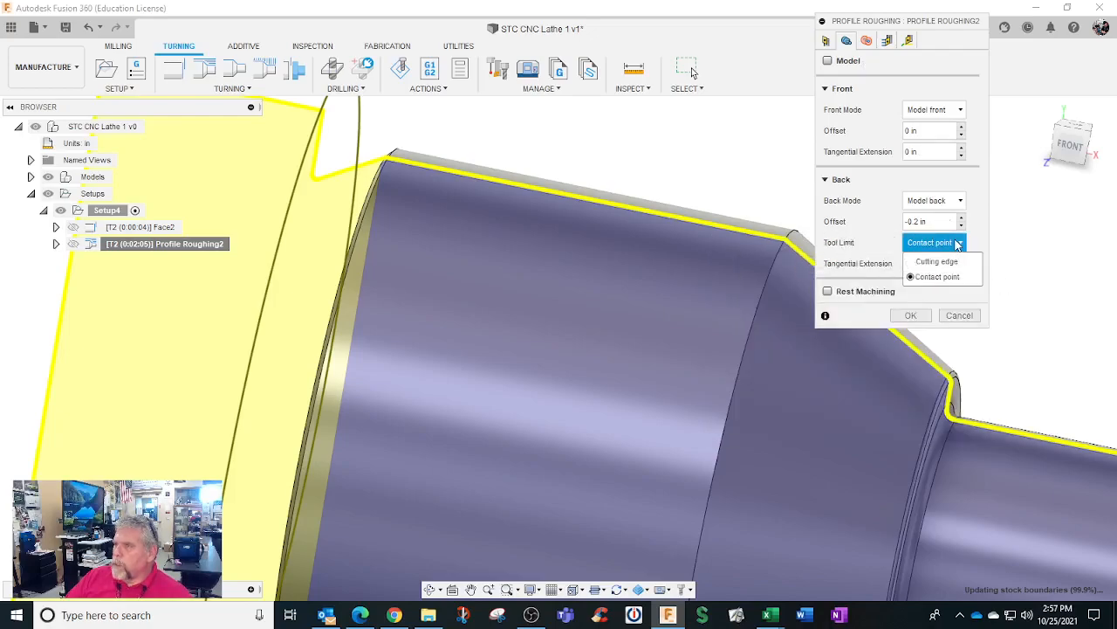
{"action": "left_click", "coordinate": [957, 244]}
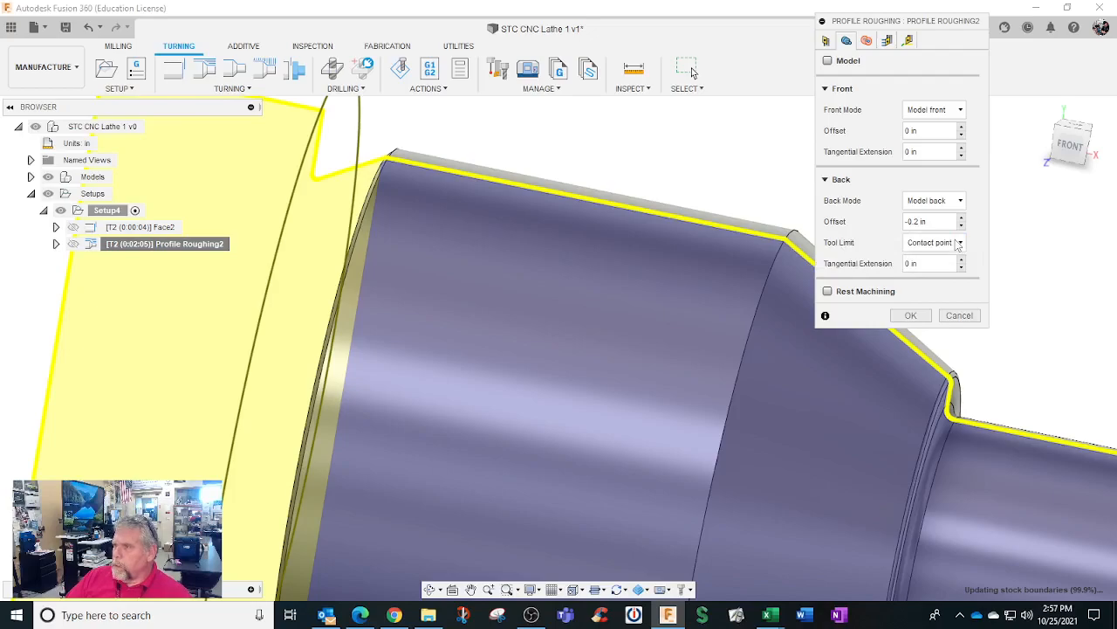
Step: Set the roughing passes' grooving option to Don't allow grooving and regenerate the toolpath
{"action": "left_click", "coordinate": [887, 41]}
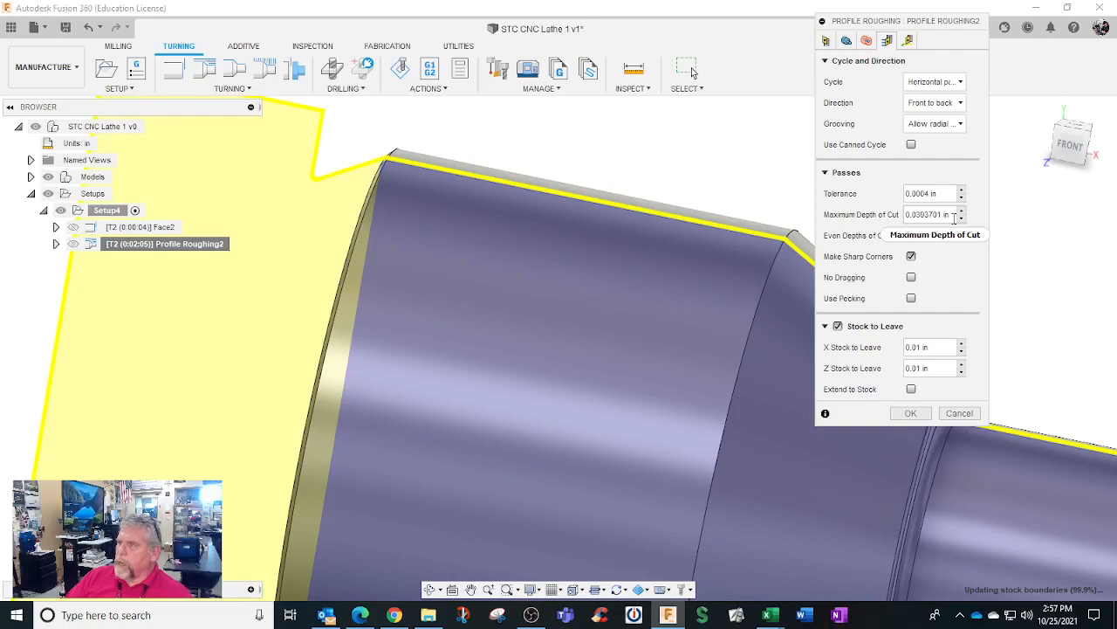
{"action": "mouse_move", "coordinate": [955, 217]}
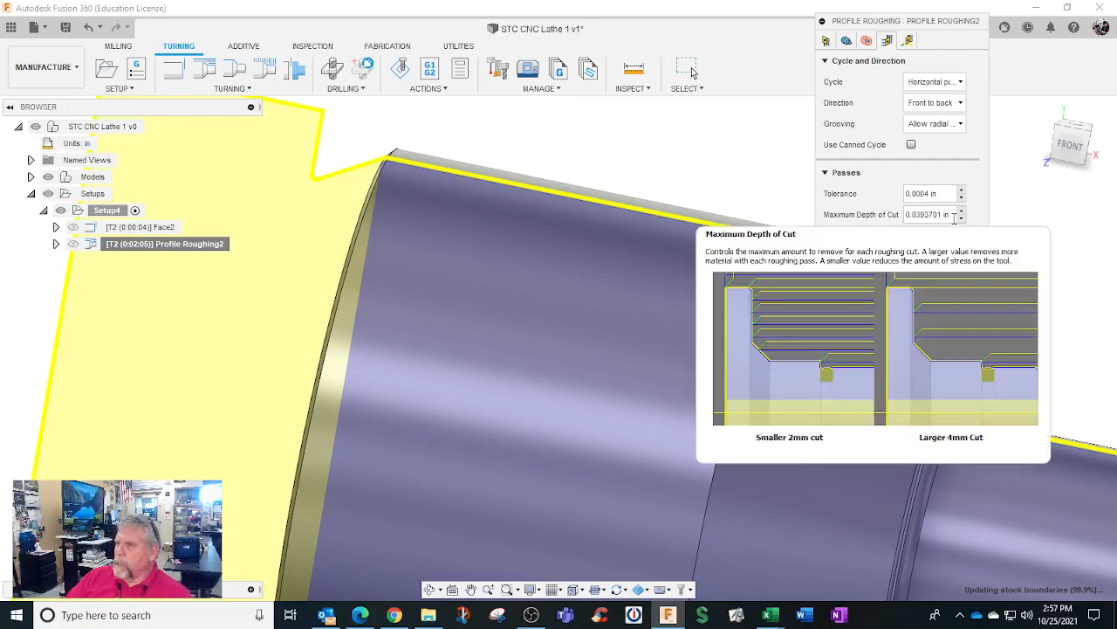
{"action": "left_click", "coordinate": [960, 125]}
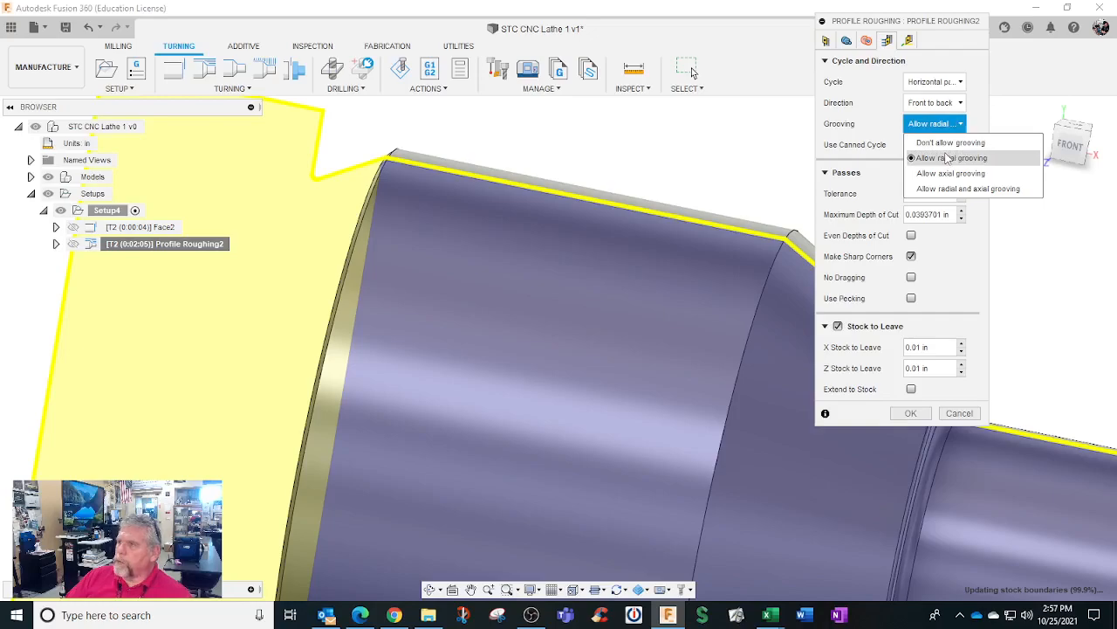
{"action": "left_click", "coordinate": [950, 143]}
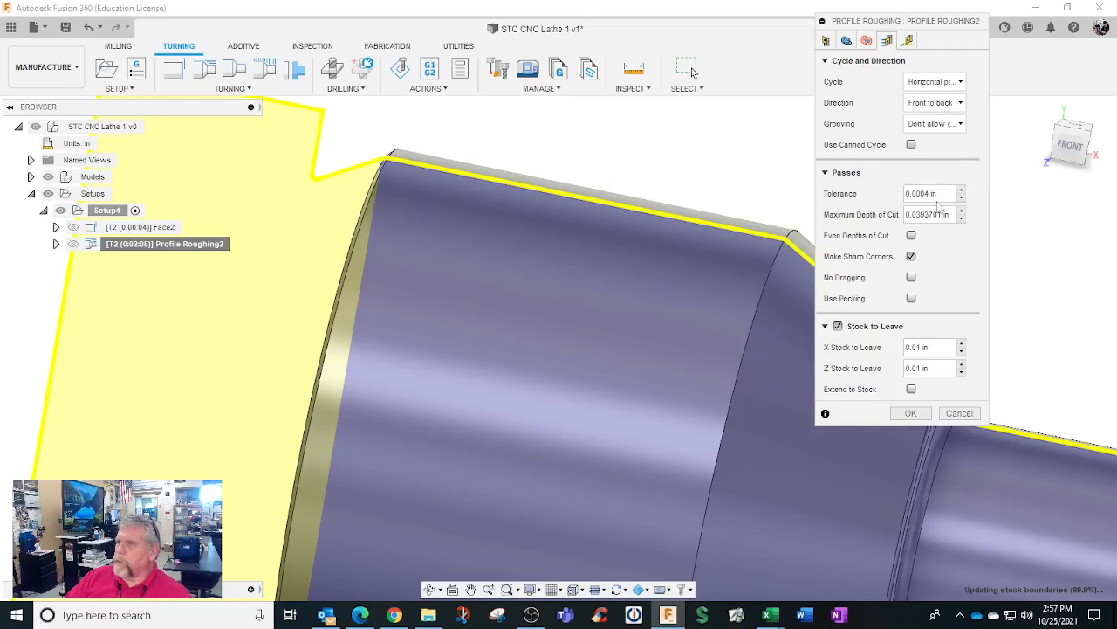
{"action": "left_click", "coordinate": [924, 416]}
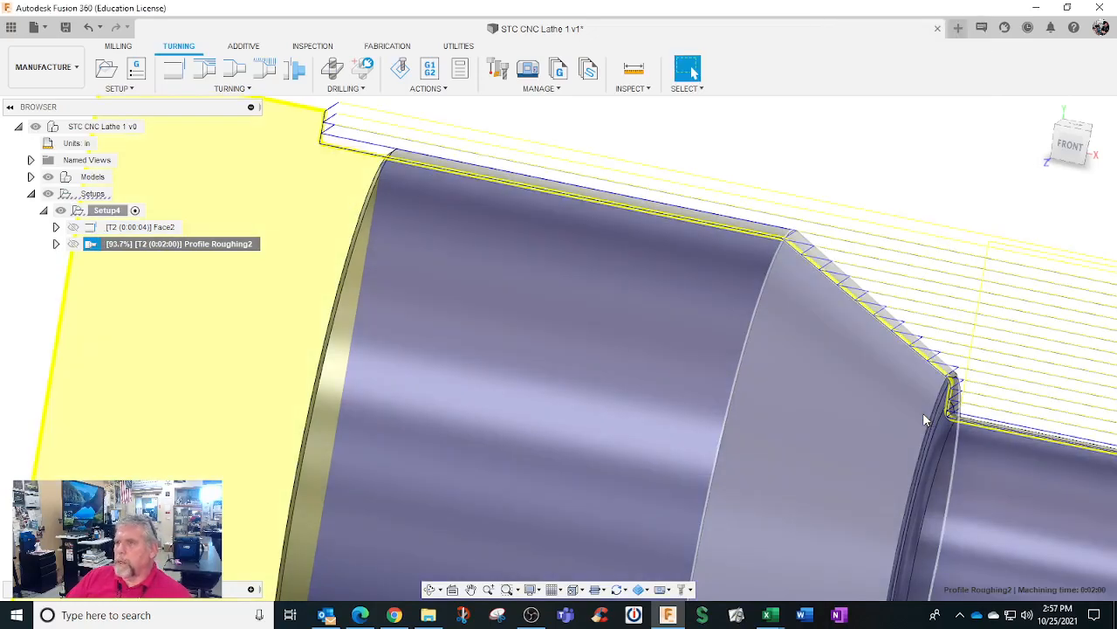
Step: Inspect the regenerated toolpath, reopen the profile roughing operation, and review its cycle, direction and grooving options, keeping Horizontal passes and Front to back
{"action": "scroll", "coordinate": [604, 357], "scroll_direction": "down", "scroll_amount": 4}
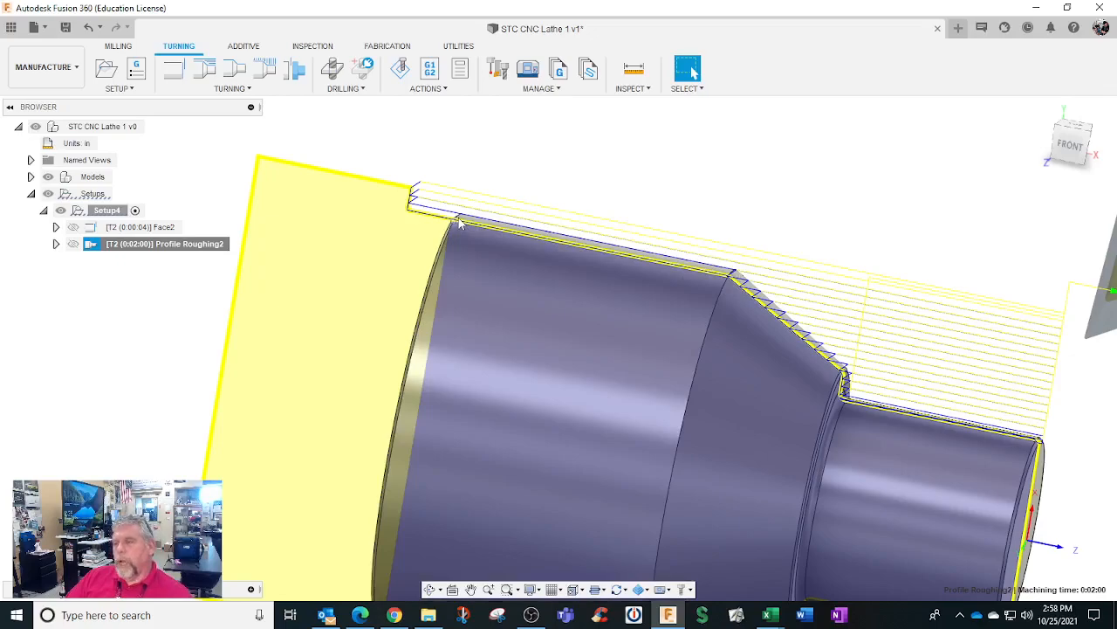
{"action": "right_click", "coordinate": [221, 248]}
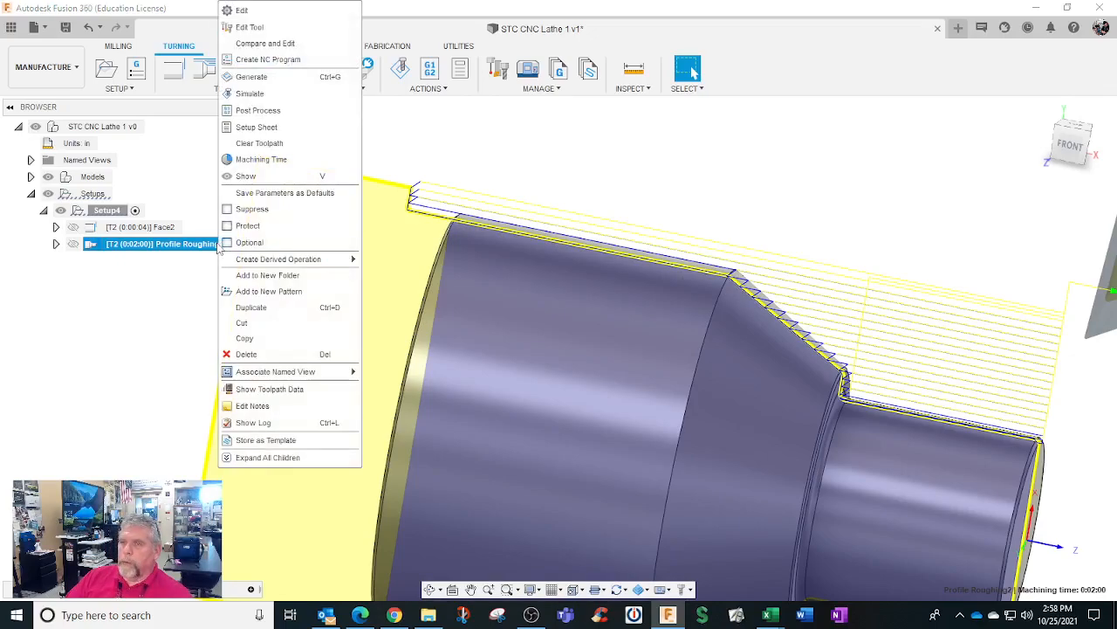
{"action": "left_click", "coordinate": [266, 30]}
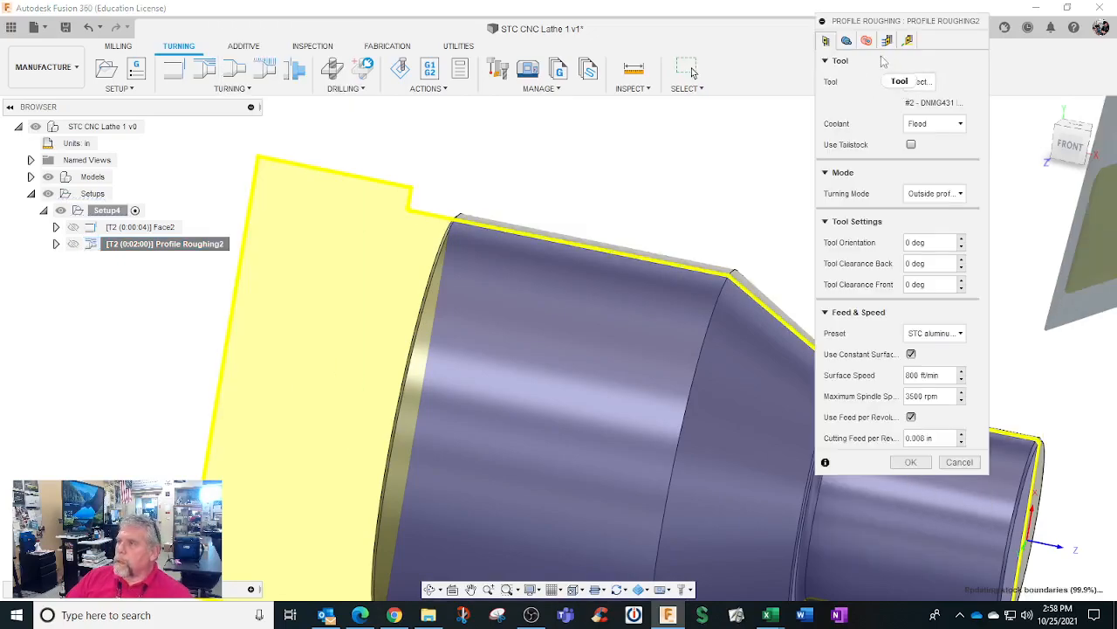
{"action": "left_click", "coordinate": [887, 40]}
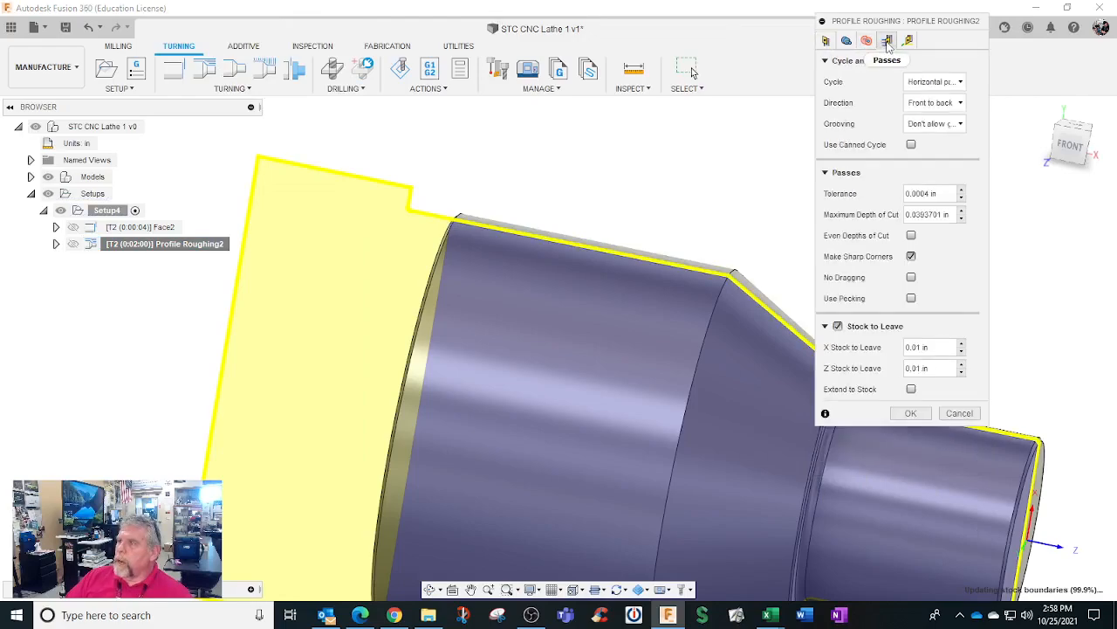
{"action": "left_click", "coordinate": [935, 82]}
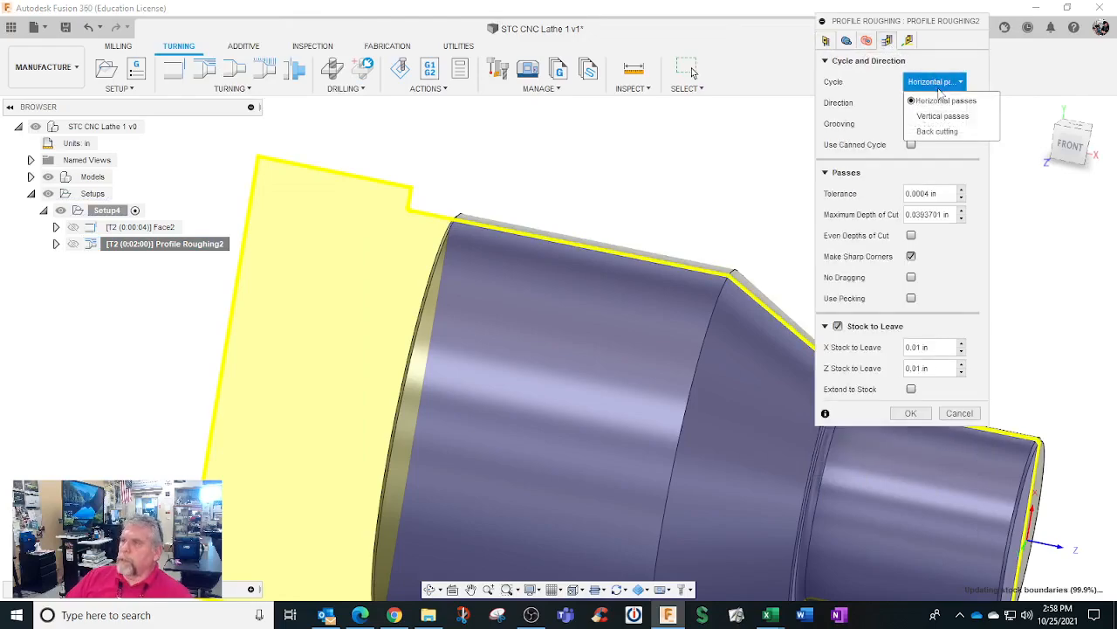
{"action": "left_click", "coordinate": [941, 101]}
{"action": "left_click", "coordinate": [940, 104]}
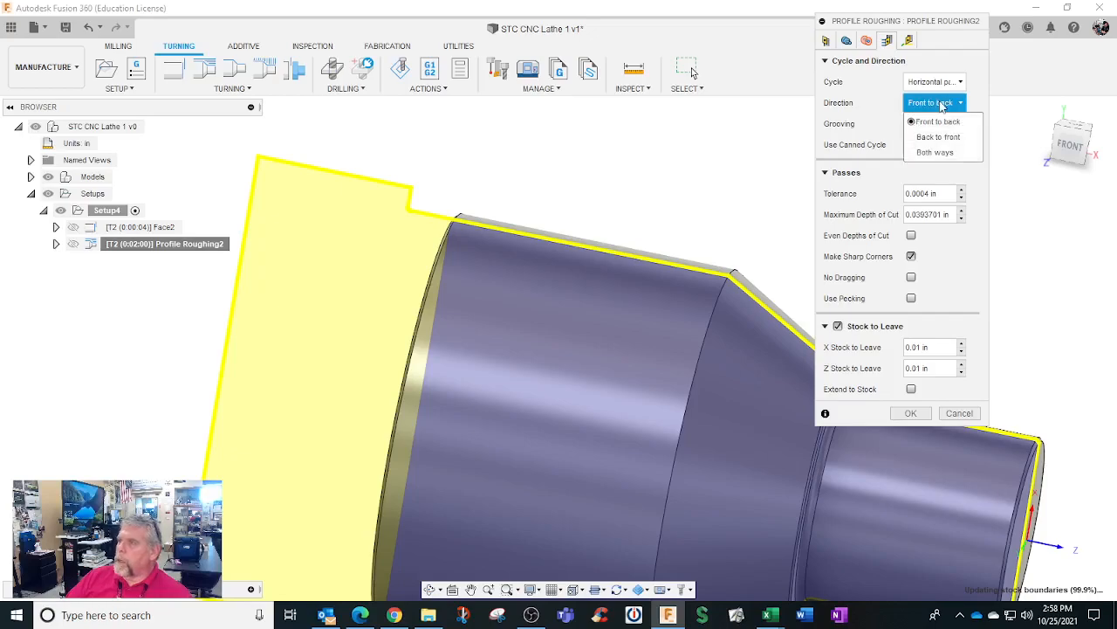
{"action": "left_click", "coordinate": [938, 122]}
{"action": "left_click", "coordinate": [940, 127]}
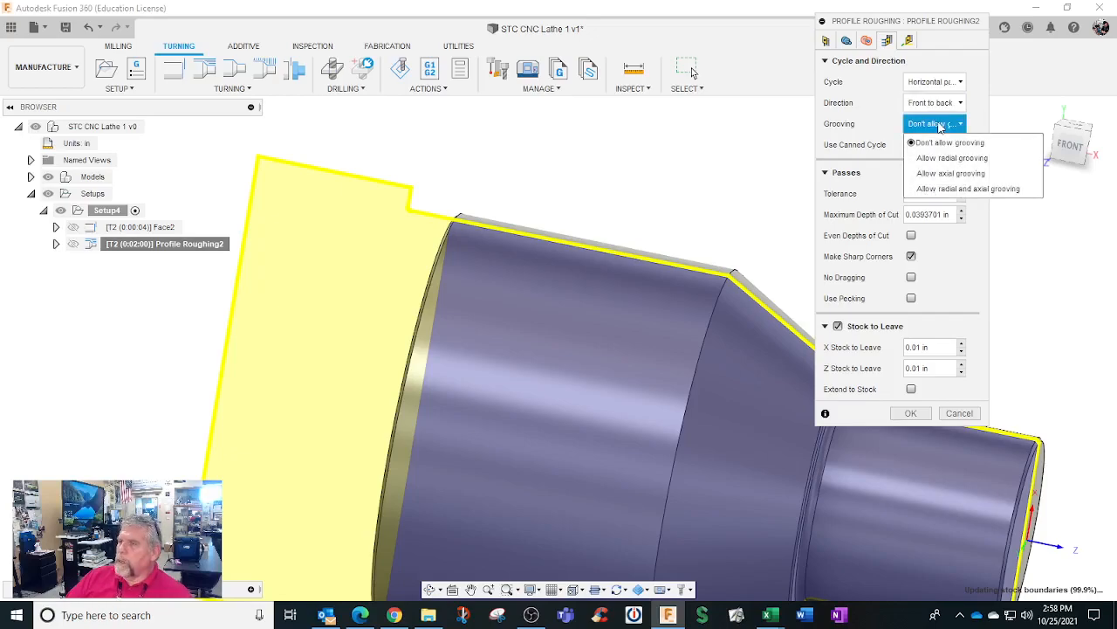
{"action": "left_click", "coordinate": [770, 114]}
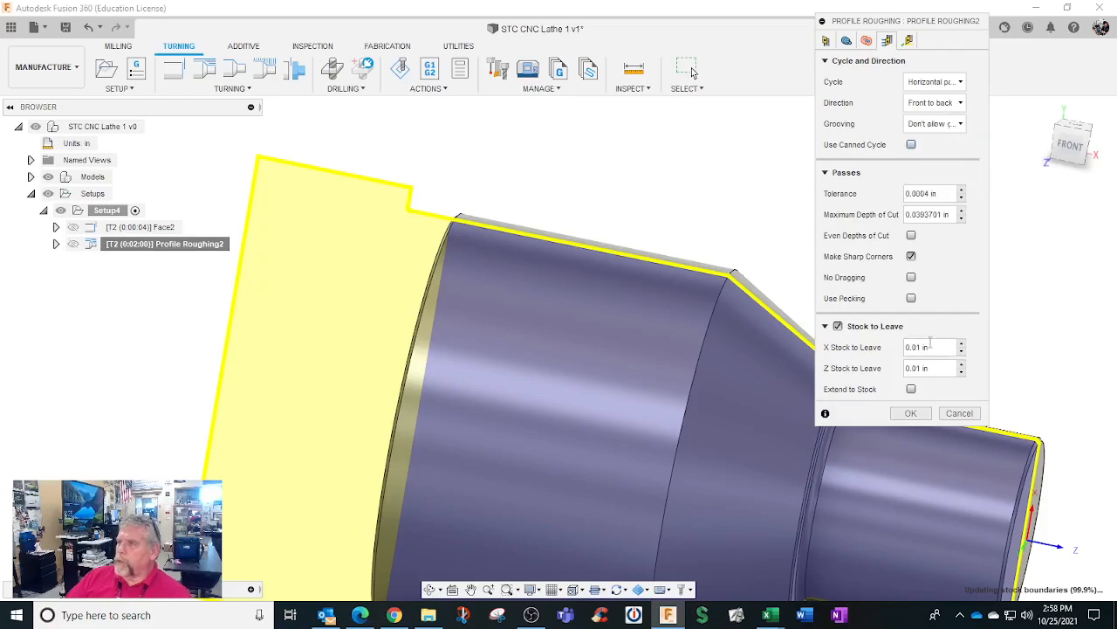
Step: Accept the profile roughing settings and simulate all of Setup4's operations, adjusting the playback speed to run through the facing and roughing cuts
{"action": "left_click", "coordinate": [910, 414]}
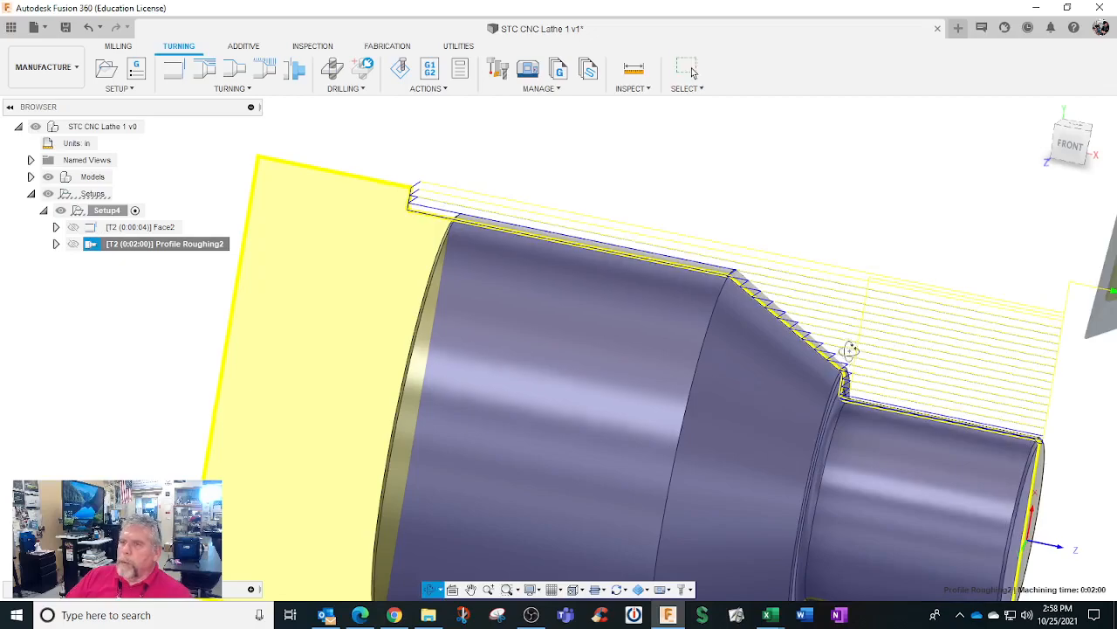
{"action": "right_click", "coordinate": [124, 214]}
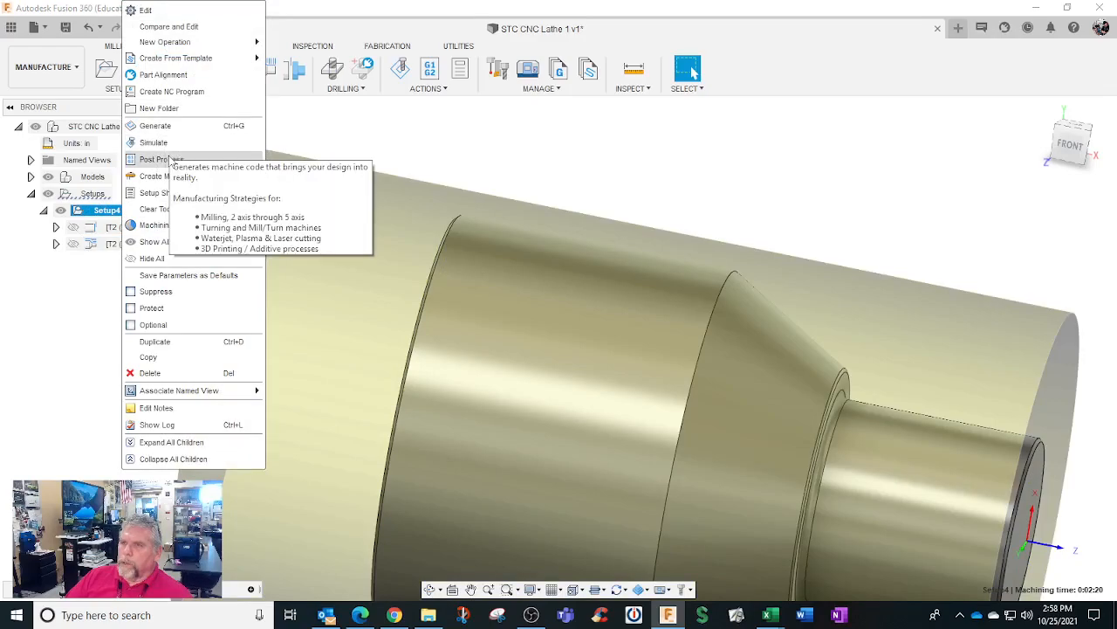
{"action": "left_click", "coordinate": [154, 142]}
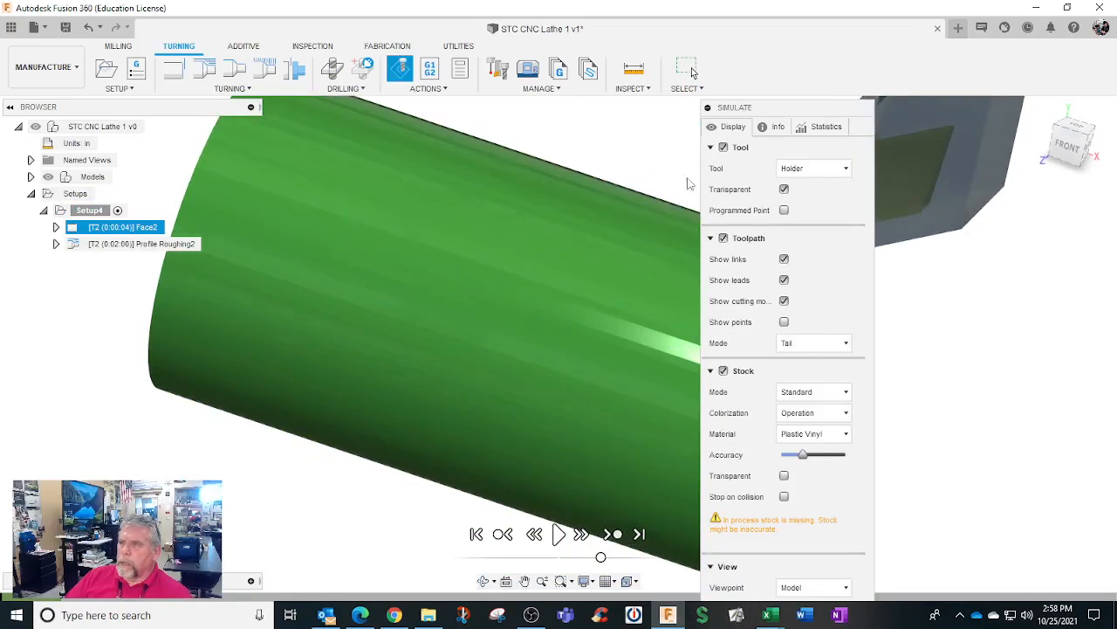
{"action": "left_click_drag", "start_coordinate": [745, 102], "coordinate": [0, 101]}
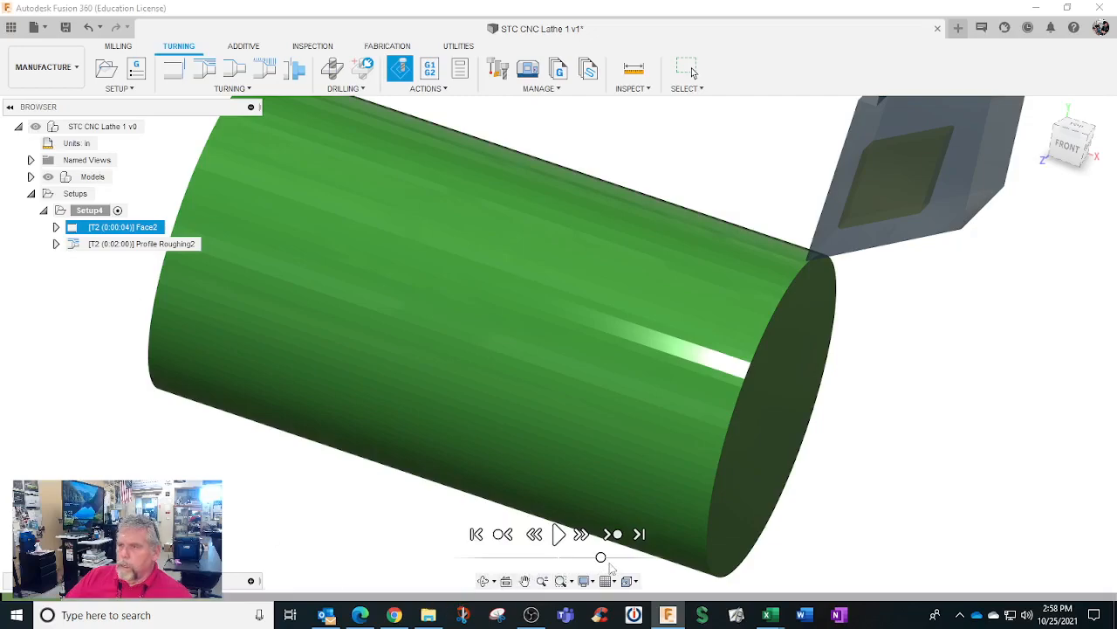
{"action": "mouse_move", "coordinate": [600, 557]}
{"action": "left_mouse_down"}
{"action": "mouse_move", "coordinate": [584, 559]}
{"action": "mouse_move", "coordinate": [598, 559]}
{"action": "left_mouse_up"}
{"action": "left_click", "coordinate": [560, 536]}
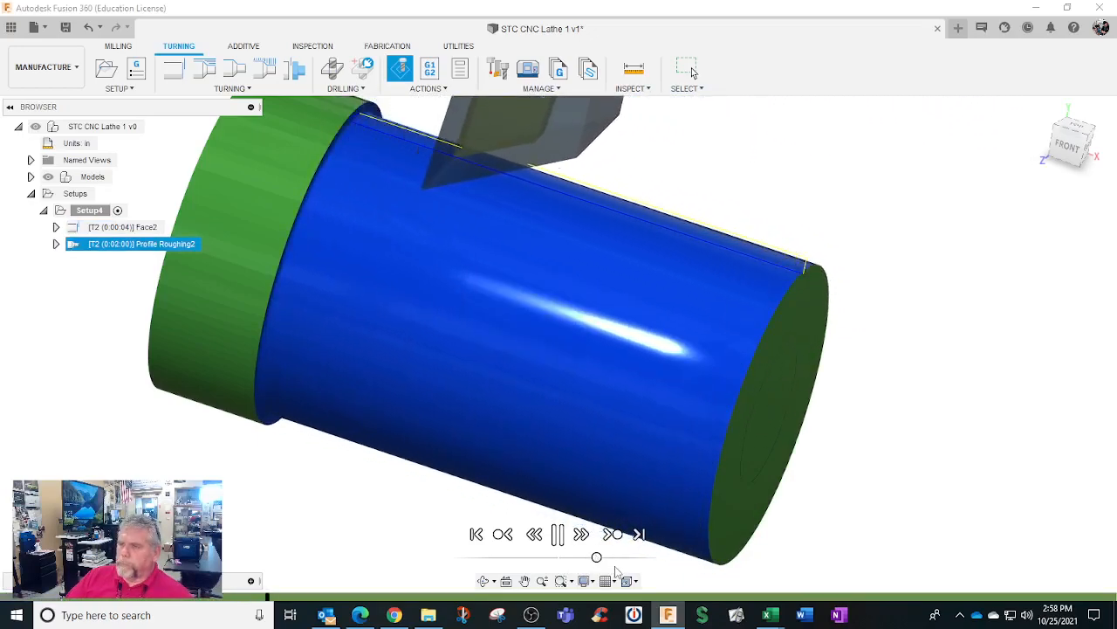
{"action": "left_click_drag", "start_coordinate": [597, 558], "coordinate": [614, 559]}
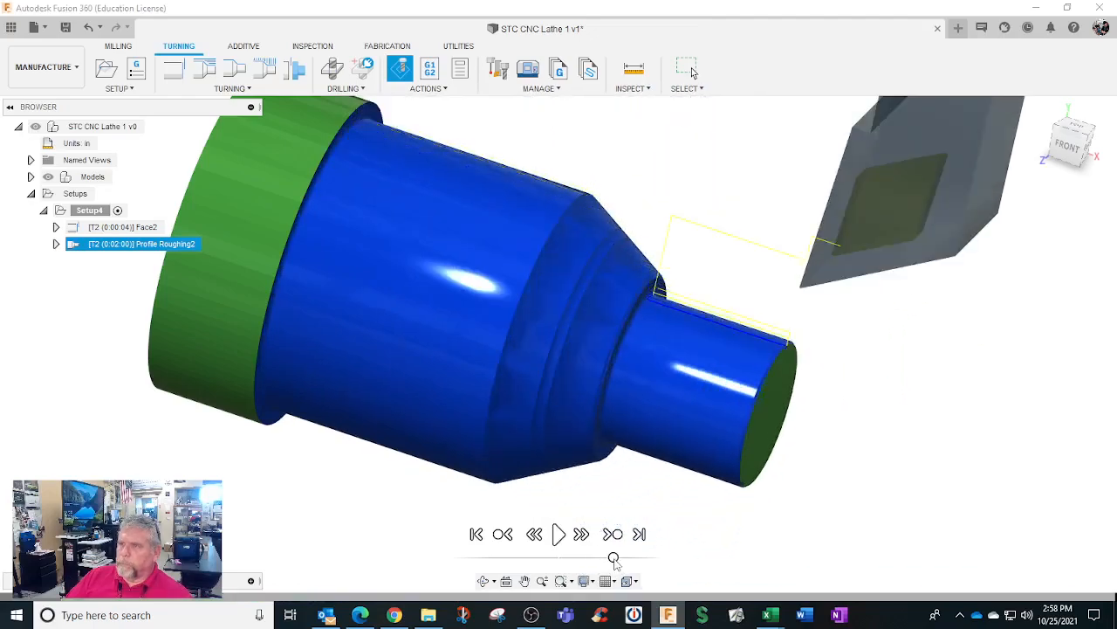
Step: Examine the simulated stock around the taper, shoulder and back edge after roughing, and exit the simulation
{"action": "scroll", "coordinate": [578, 370], "scroll_direction": "up", "scroll_amount": 3}
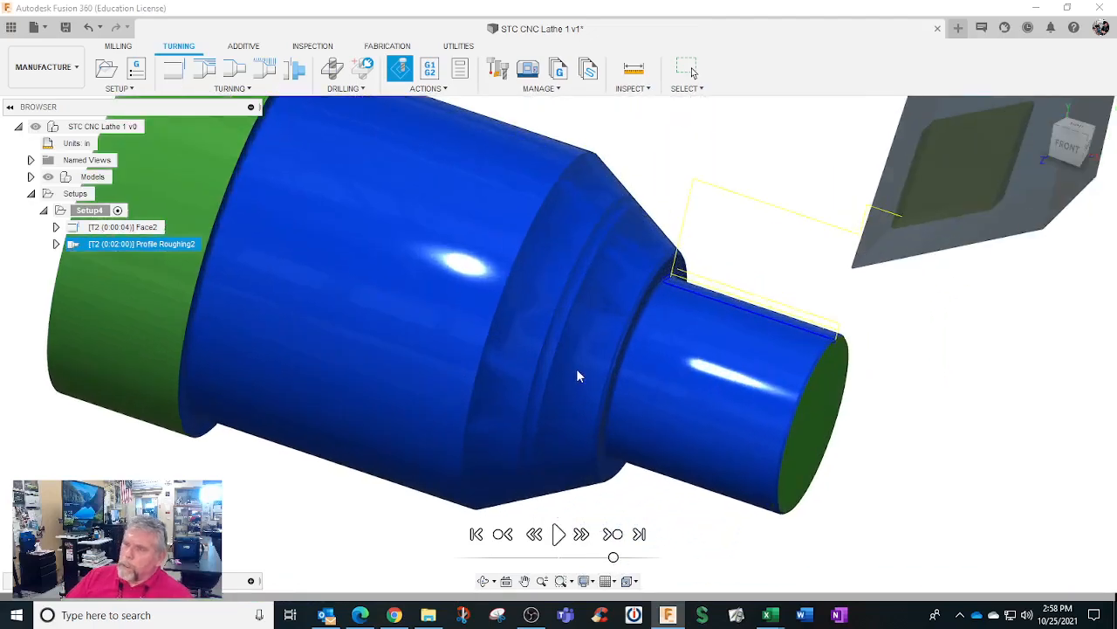
{"action": "scroll", "coordinate": [577, 370], "scroll_direction": "down", "scroll_amount": 4}
{"action": "middle_click_drag", "start_coordinate": [576, 368], "coordinate": [593, 346], "text": "shift"}
{"action": "scroll", "coordinate": [593, 352], "scroll_direction": "up", "scroll_amount": 2}
{"action": "scroll", "coordinate": [593, 352], "scroll_direction": "down", "scroll_amount": 3}
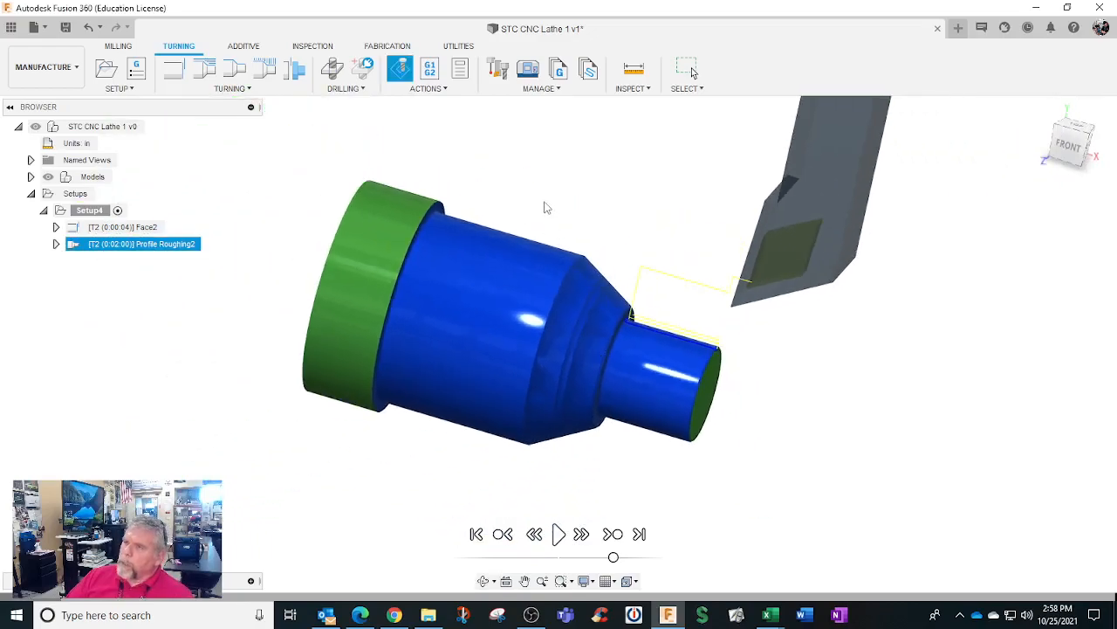
{"action": "scroll", "coordinate": [521, 191], "scroll_direction": "up", "scroll_amount": 2}
{"action": "scroll", "coordinate": [365, 492], "scroll_direction": "up", "scroll_amount": 1}
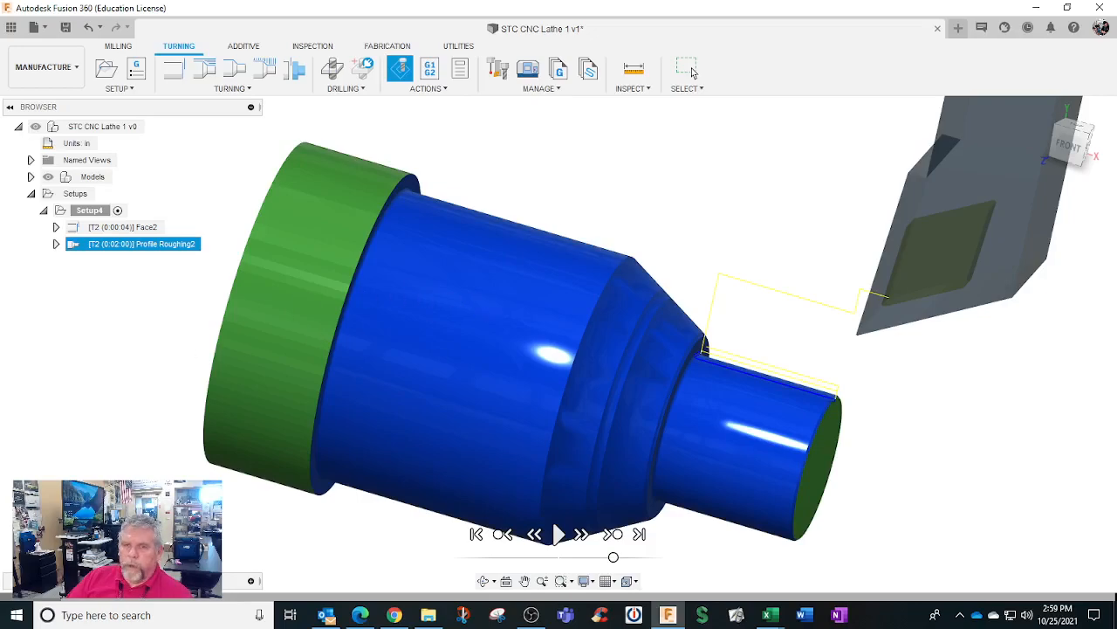
{"action": "left_click", "coordinate": [689, 72]}
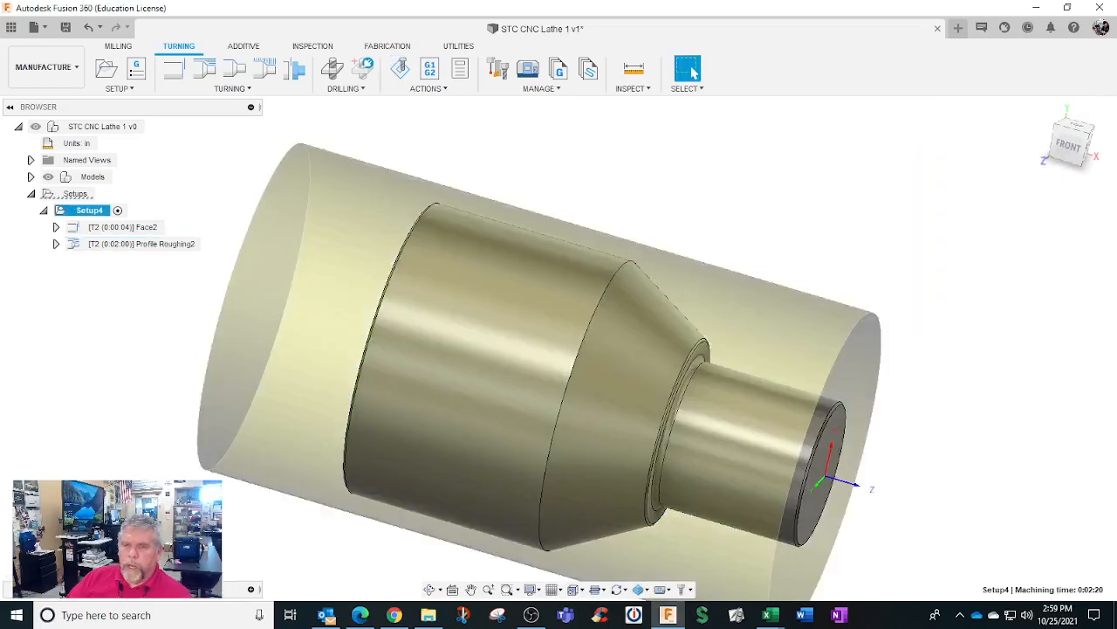